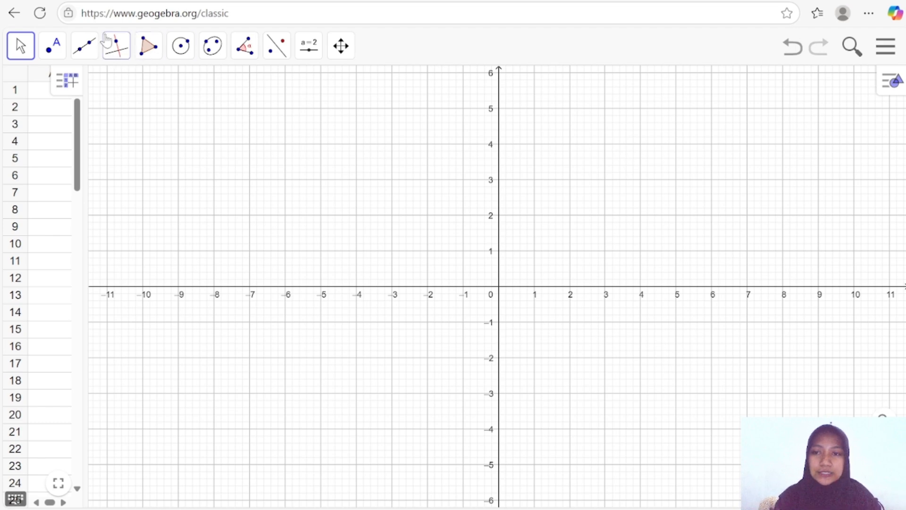
Step: Draw a circle centred at the origin through a point near (3, 0.4), with a radius of about 3 units
left_click(181, 50)
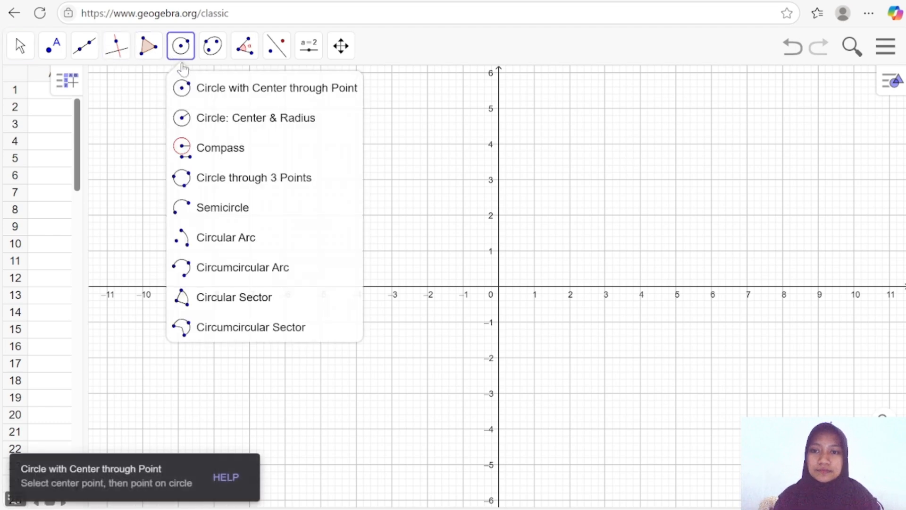
left_click(208, 89)
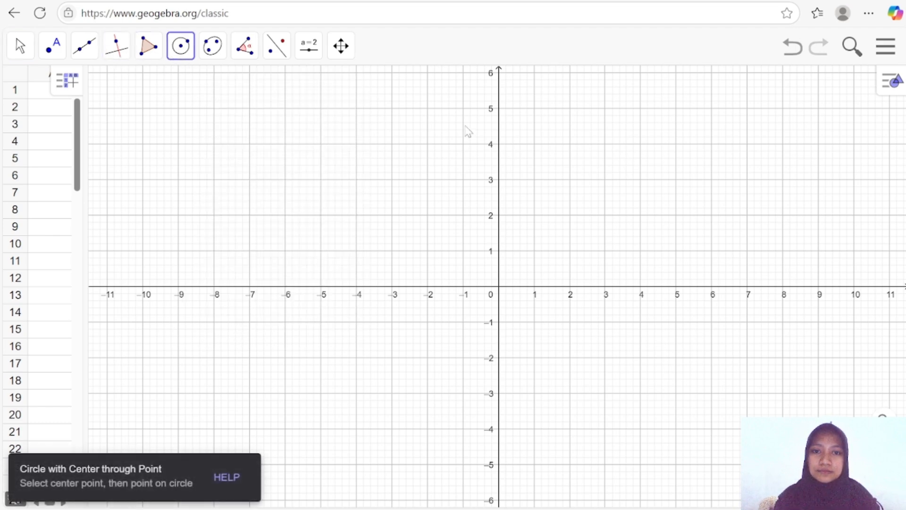
left_click(499, 286)
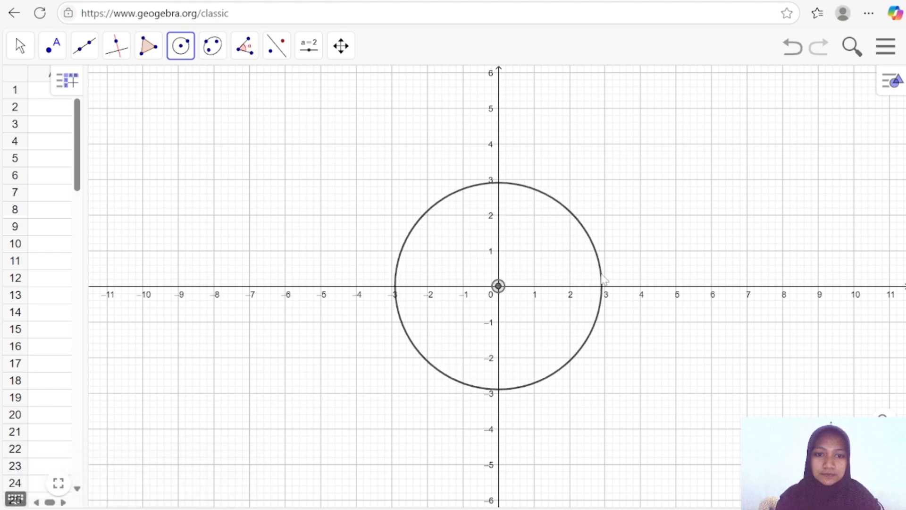
left_click(604, 274)
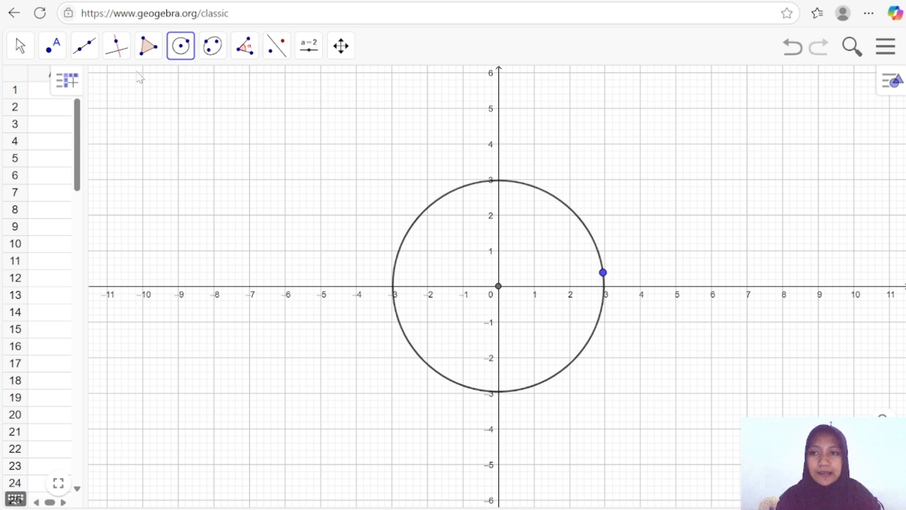
Step: Draw a line through the circle's intersections with the positive y-axis and x-axis, and another from the centre through the positive x-axis intersection
left_click(84, 46)
left_click(97, 85)
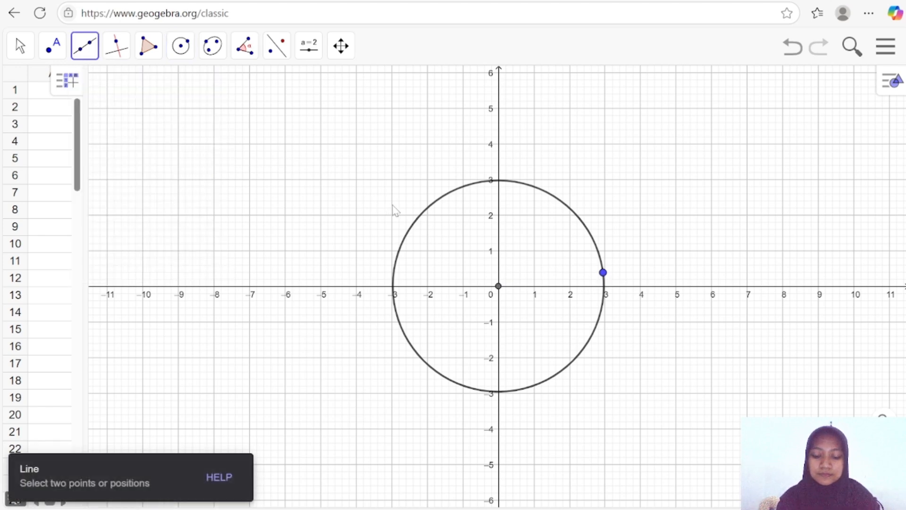
left_click(499, 181)
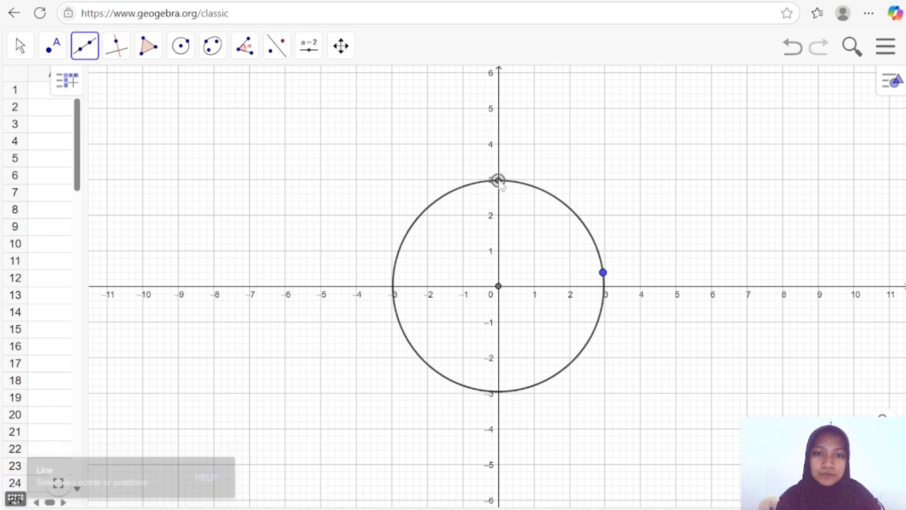
left_click(604, 286)
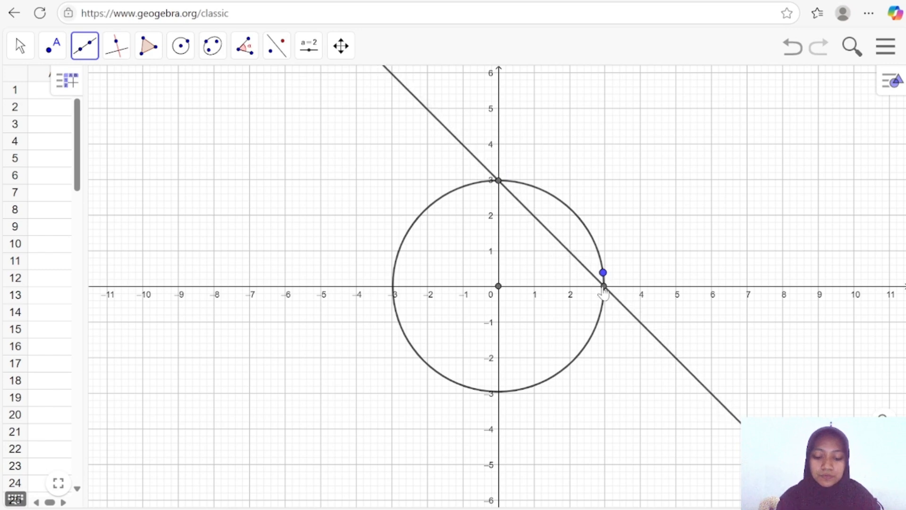
left_click(499, 286)
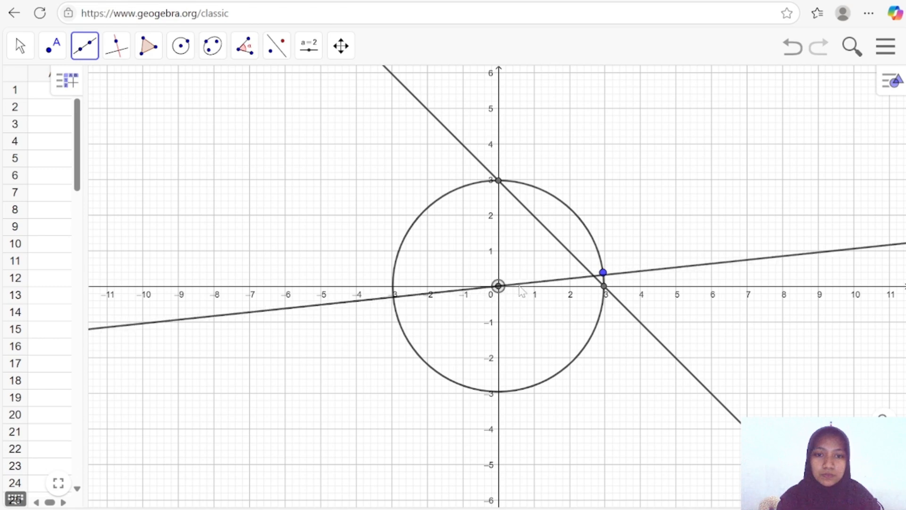
left_click(602, 287)
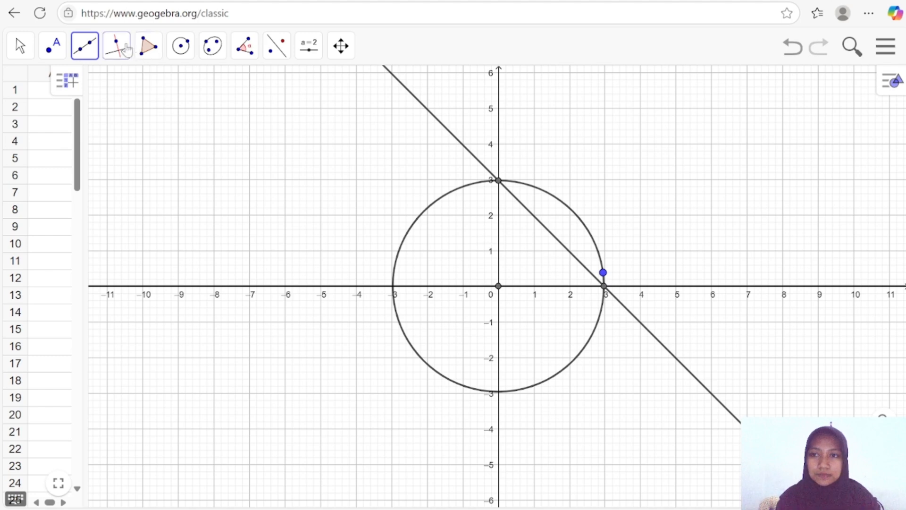
Step: Construct a perpendicular to the horizontal line through the origin
left_click(126, 51)
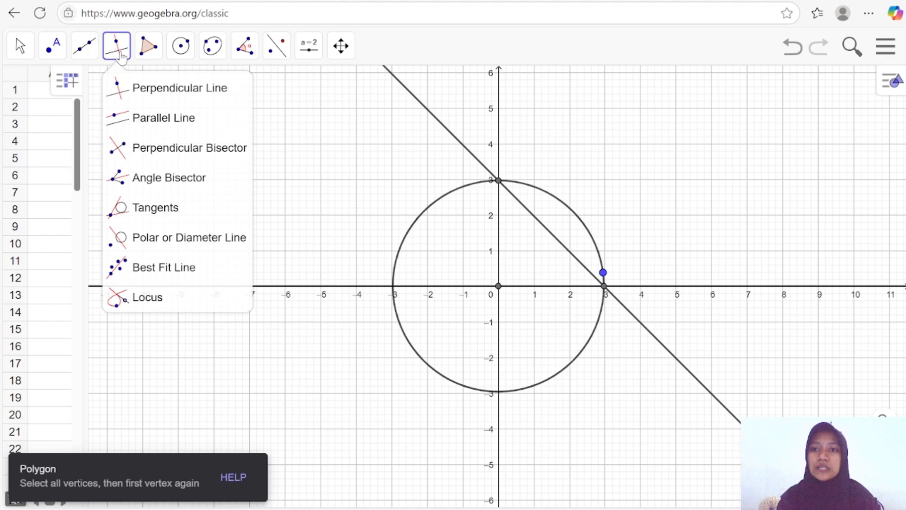
left_click(131, 86)
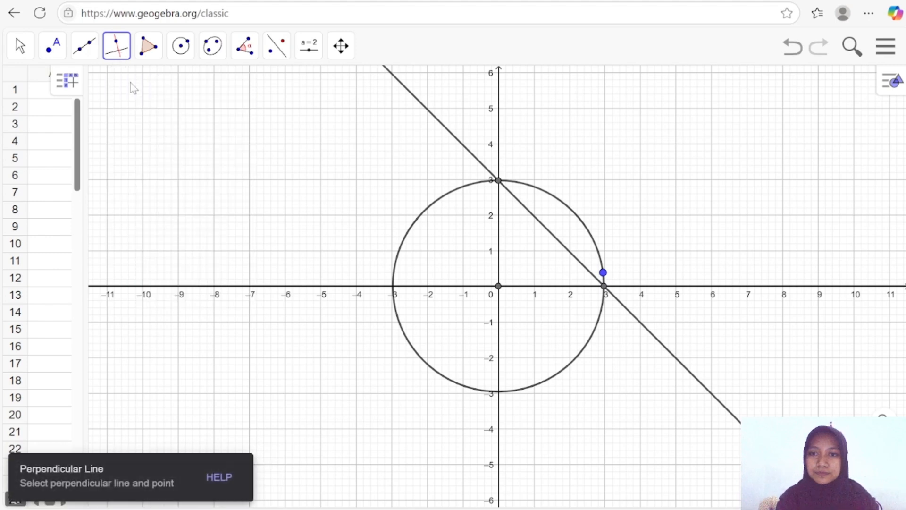
left_click(526, 287)
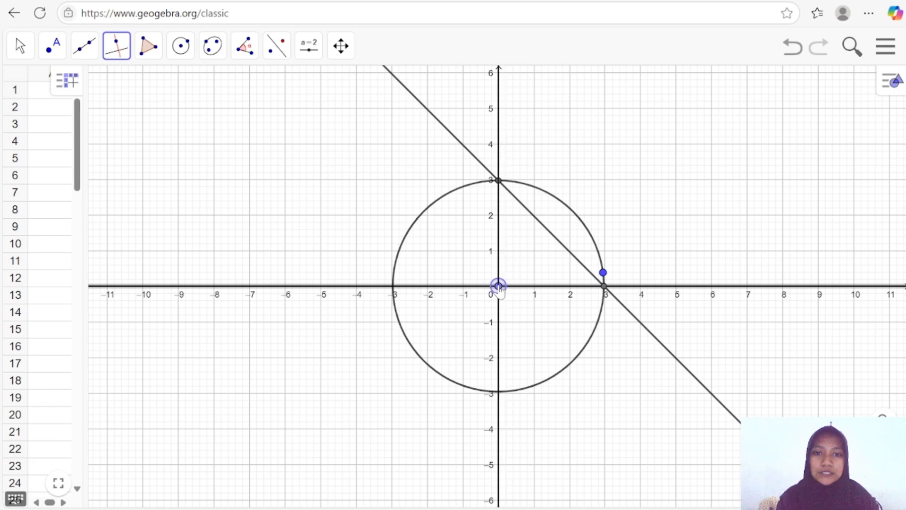
left_click(499, 286)
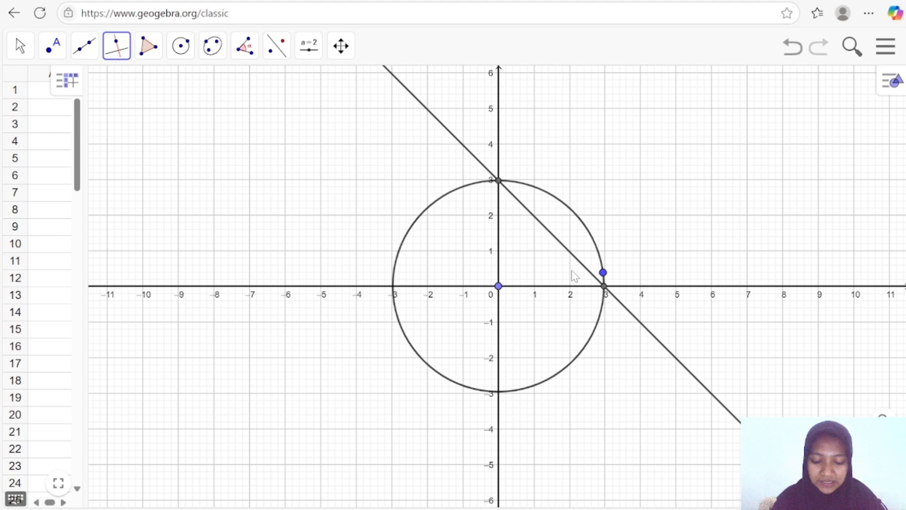
Step: Create a triangle polygon from the circle's positive y-axis intersection, the origin and its positive x-axis intersection
left_click(154, 54)
left_click(171, 86)
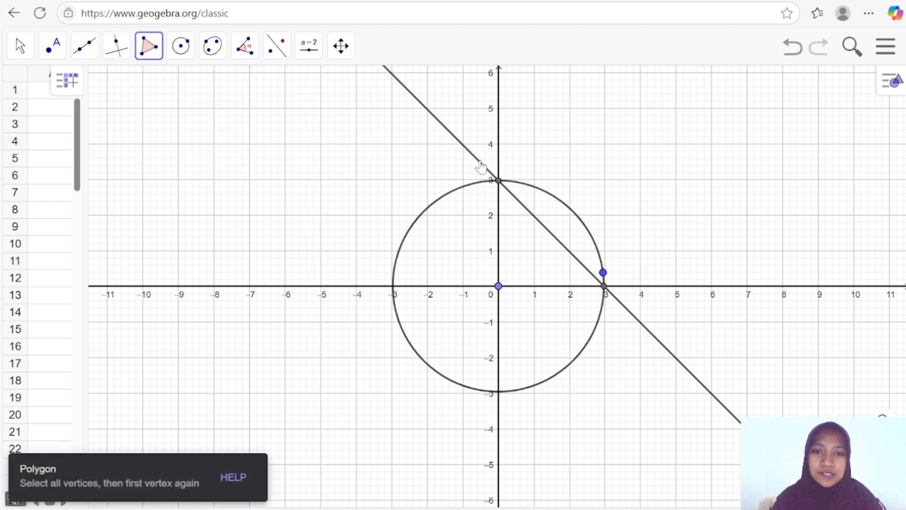
left_click(498, 180)
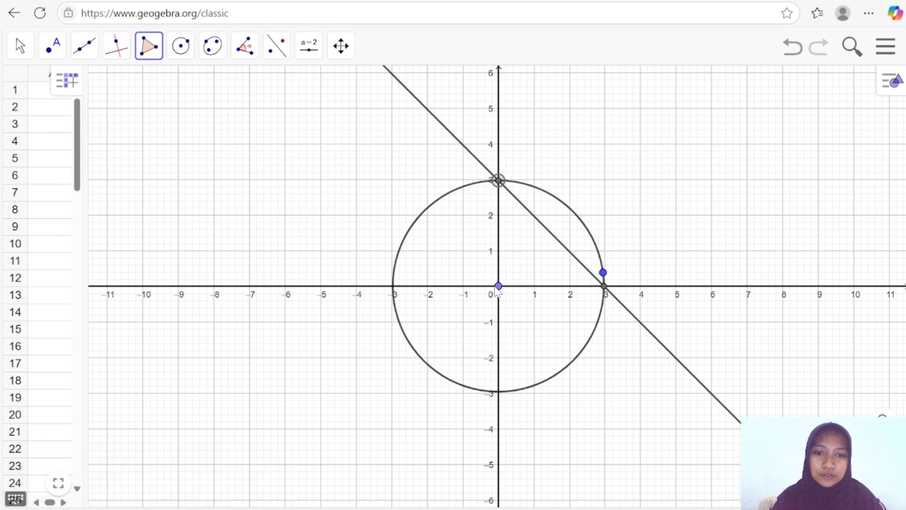
left_click(498, 286)
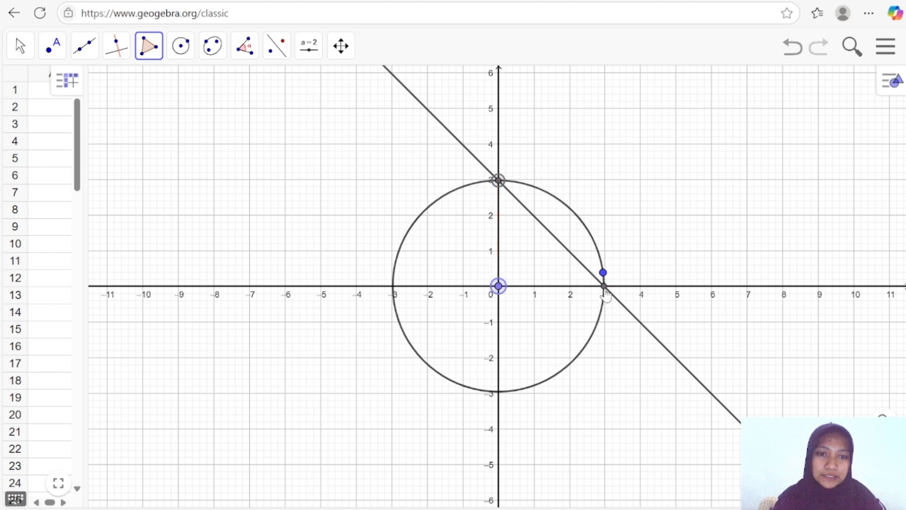
left_click(605, 286)
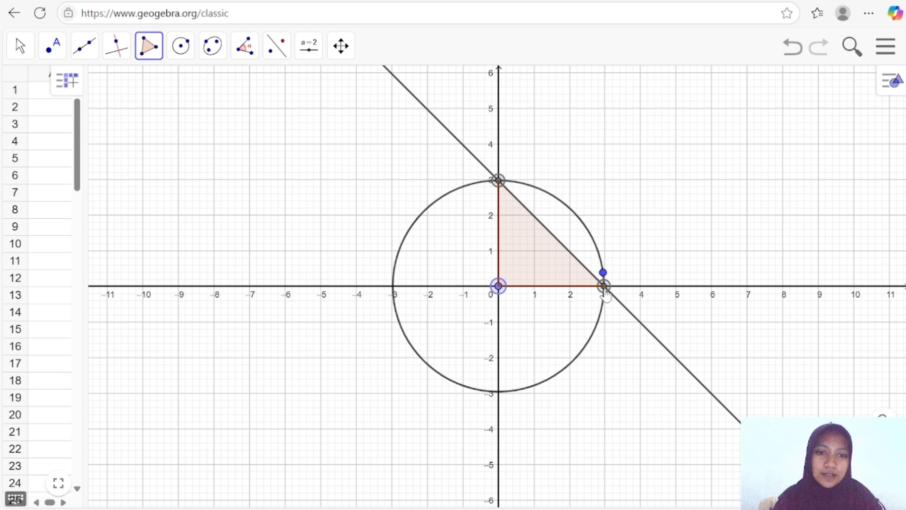
left_click(498, 181)
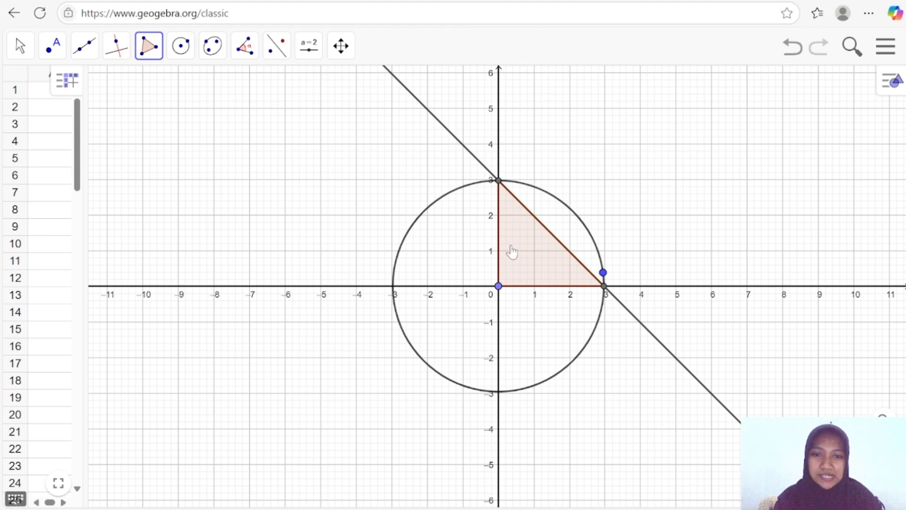
Step: Hide the circle, the slanted line, the vertical line and the horizontal line, keeping the triangle shown
right_click(568, 212)
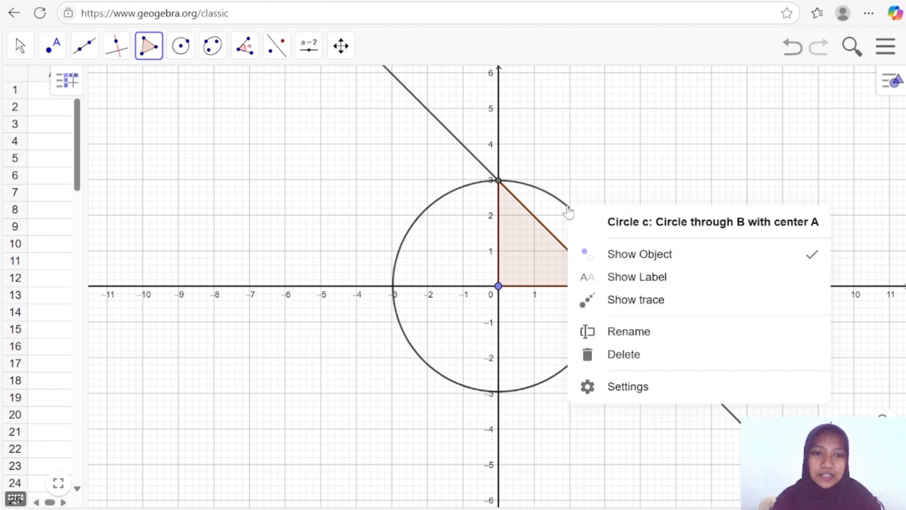
left_click(638, 258)
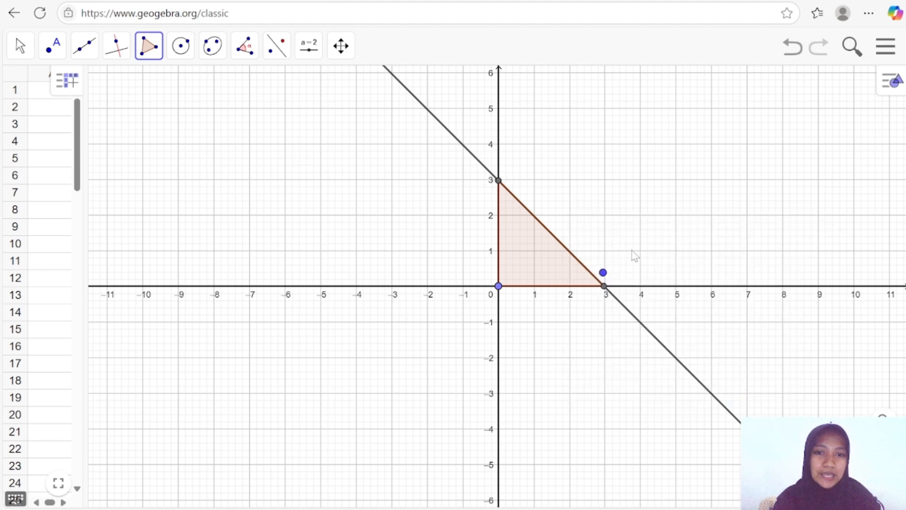
right_click(476, 164)
left_click(517, 208)
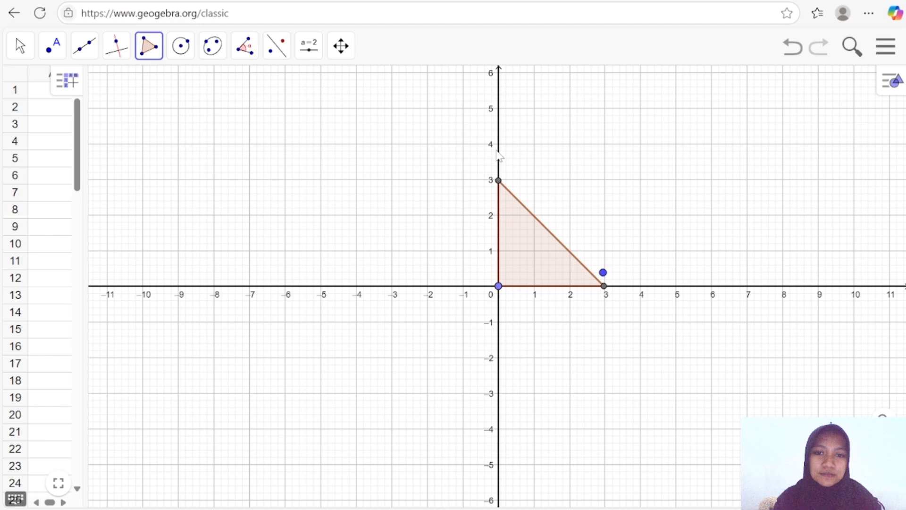
right_click(497, 155)
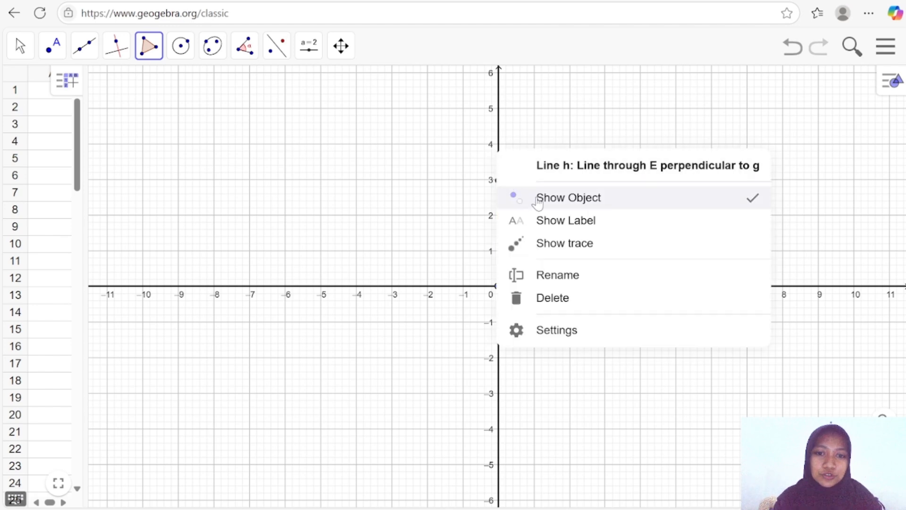
left_click(534, 200)
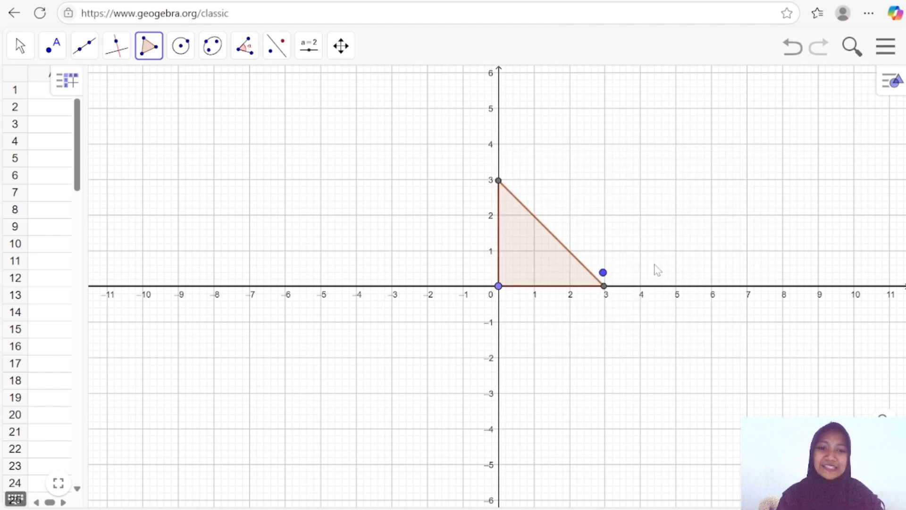
right_click(655, 291)
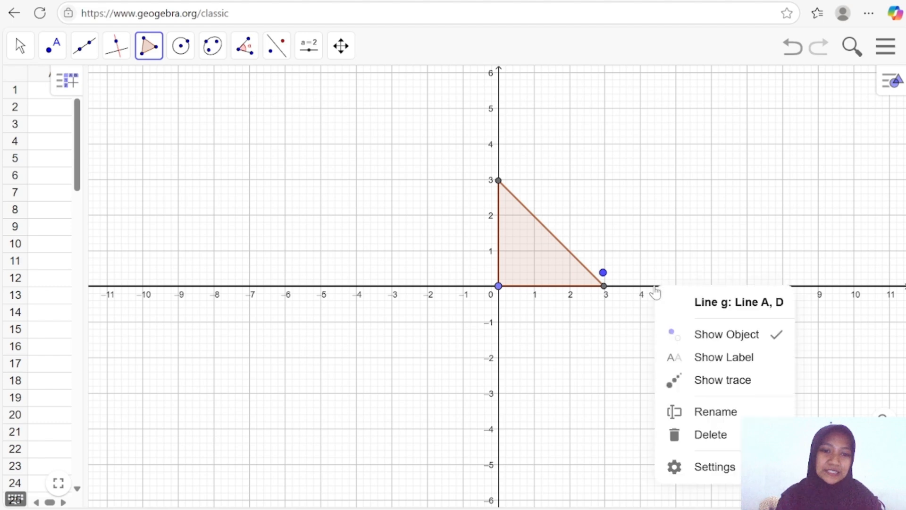
left_click(707, 332)
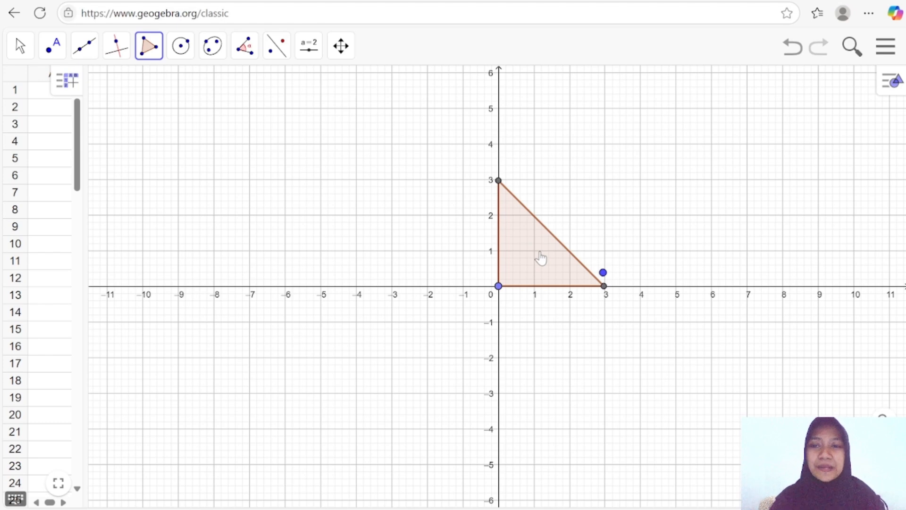
left_click(253, 56)
left_click(274, 88)
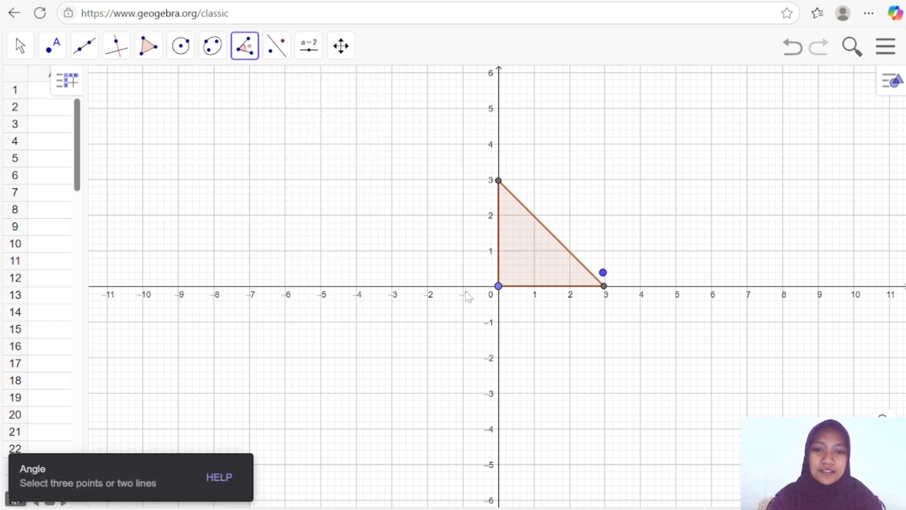
left_click(500, 287)
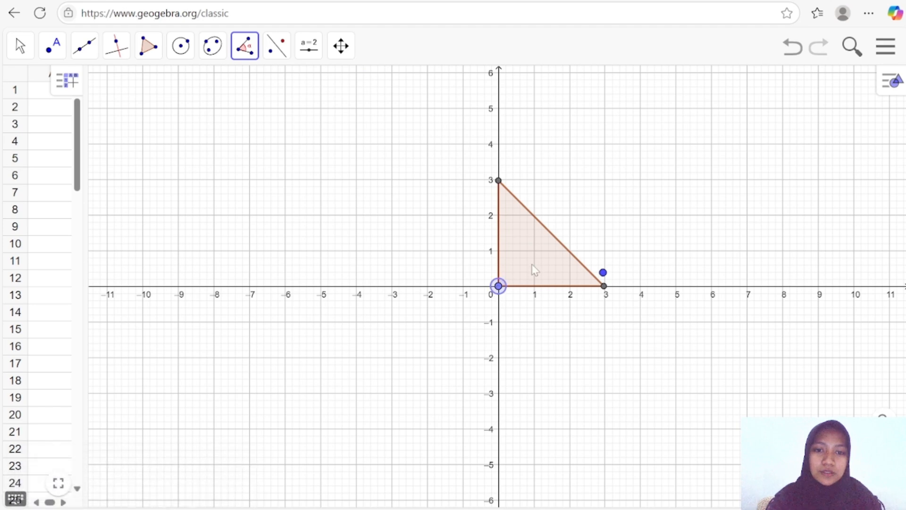
double_click(499, 286)
left_click(523, 318)
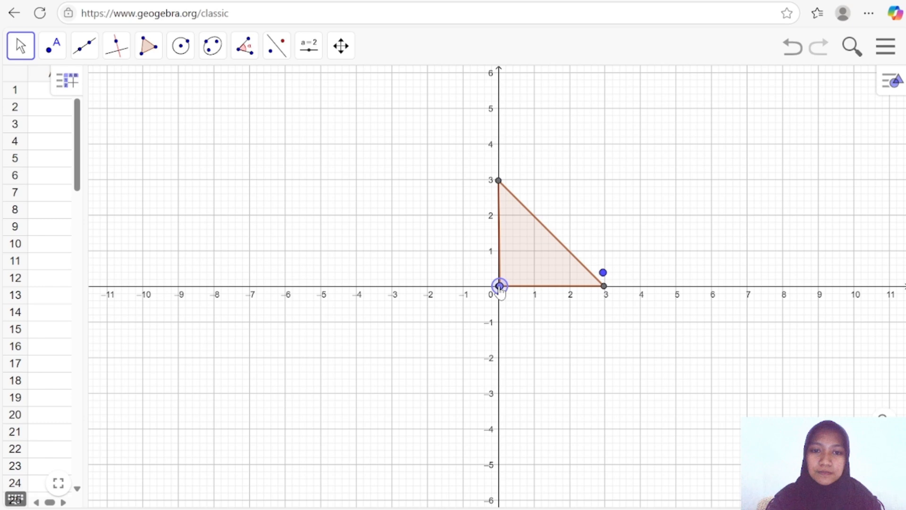
mouse_move(502, 290)
left_mouse_down()
mouse_move(524, 286)
mouse_move(499, 286)
left_mouse_up()
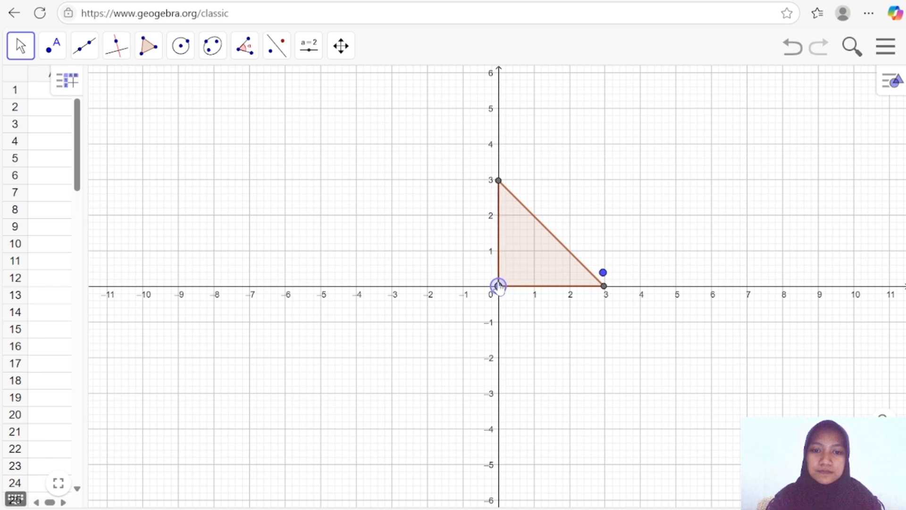
left_click(246, 48)
left_click(275, 92)
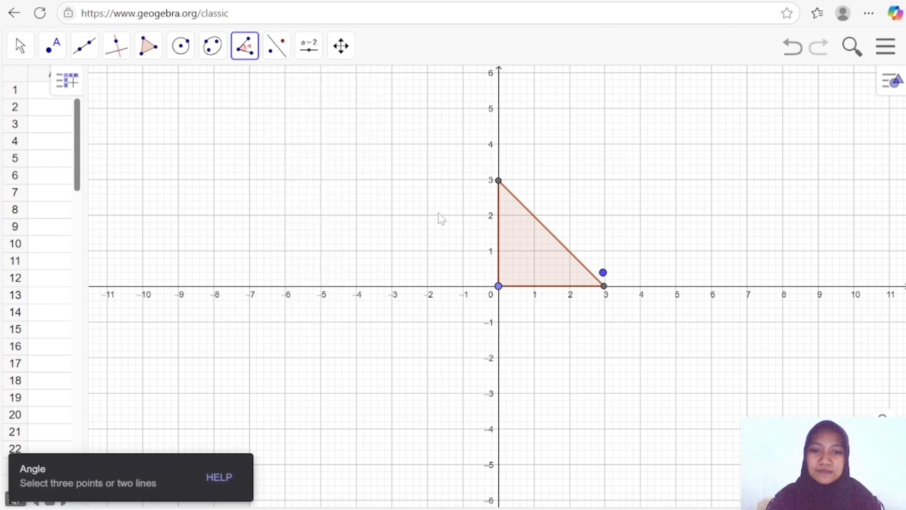
left_click(499, 285)
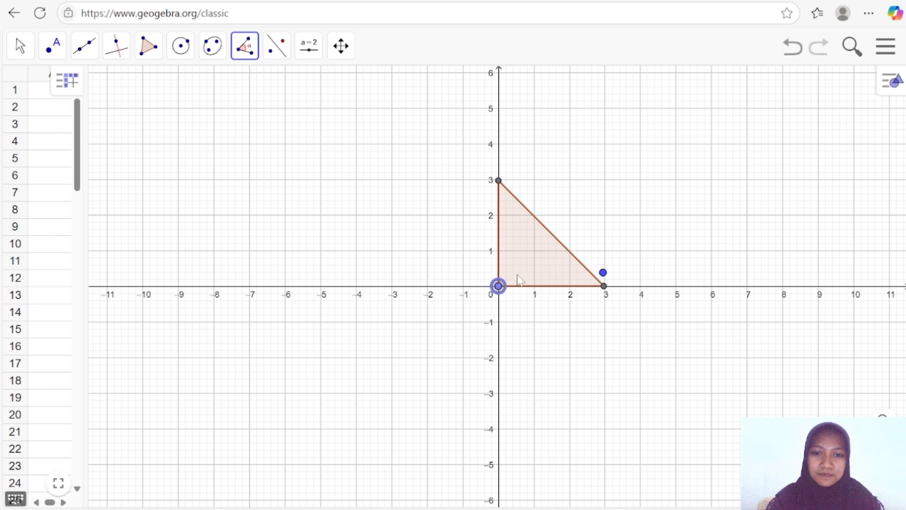
Step: Mark all three interior angles of the triangle with the Angle tool
left_click(245, 46)
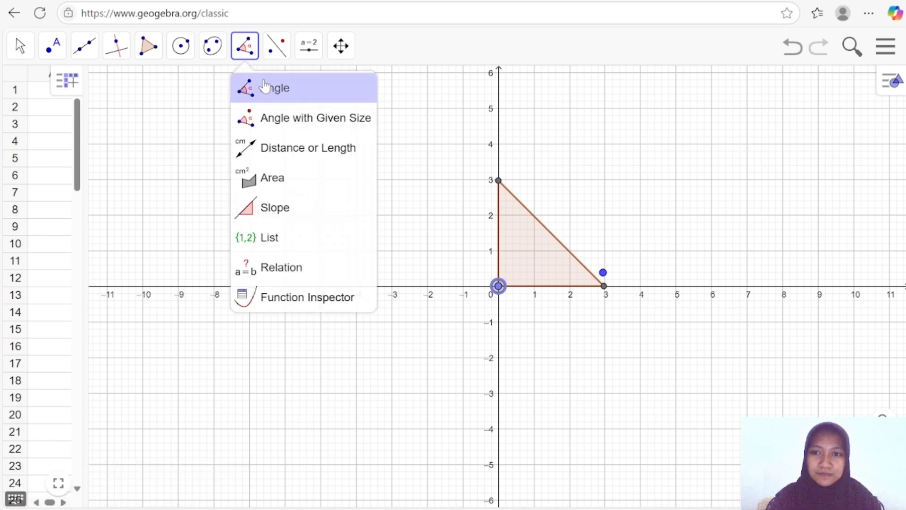
left_click(265, 87)
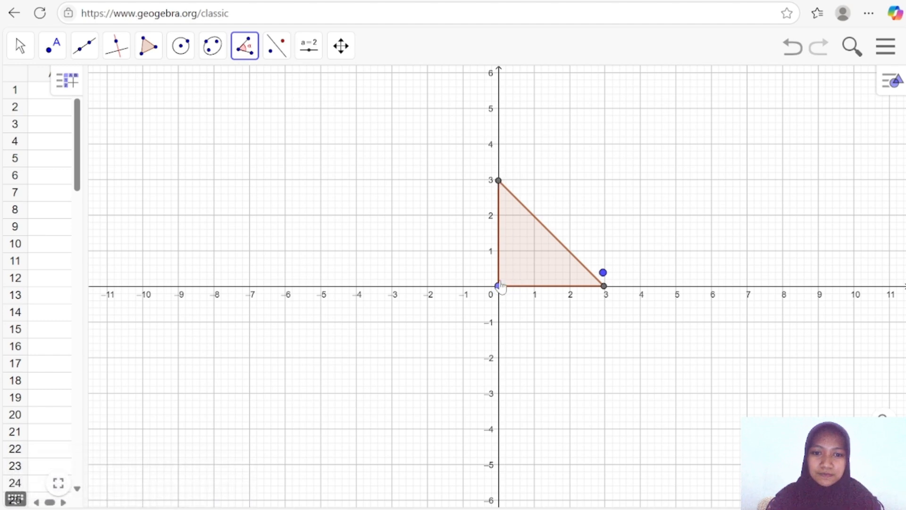
left_click(534, 278)
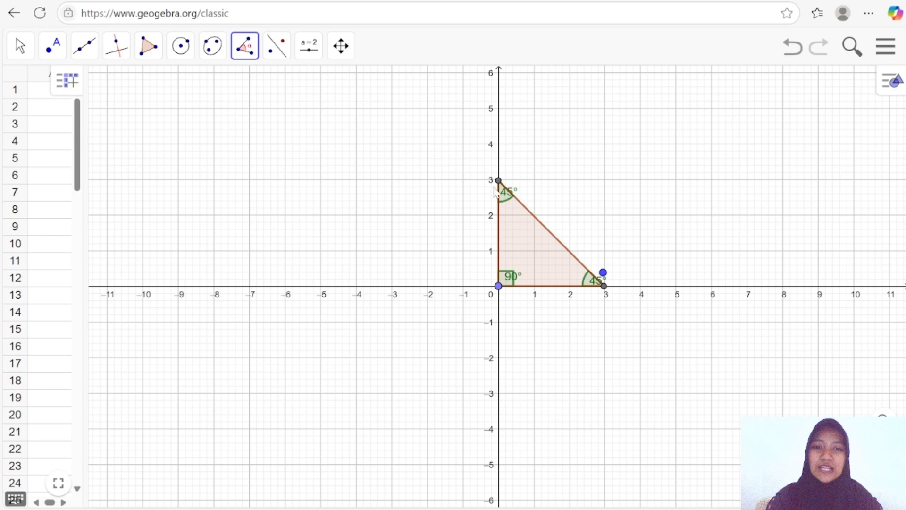
scroll(464, 190, "up", 3)
scroll(358, 176, "down", 4)
scroll(359, 174, "down", 1)
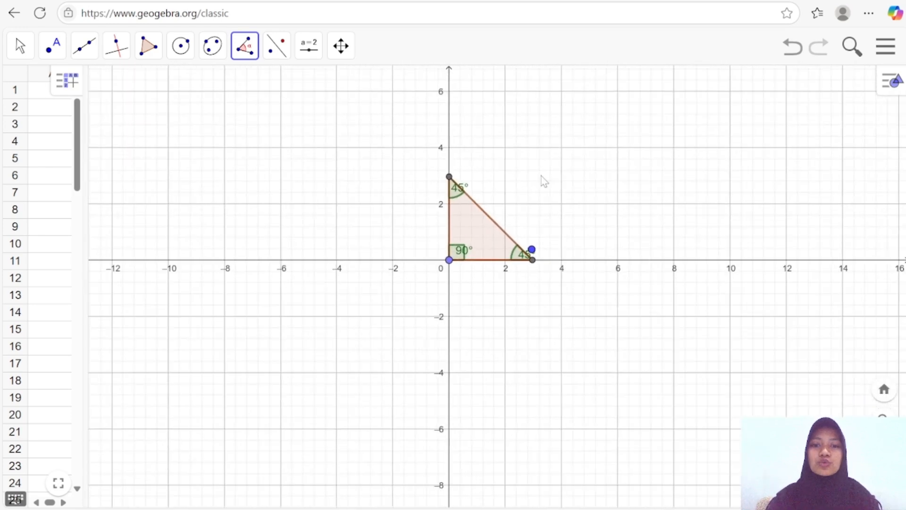
scroll(544, 181, "down", 1)
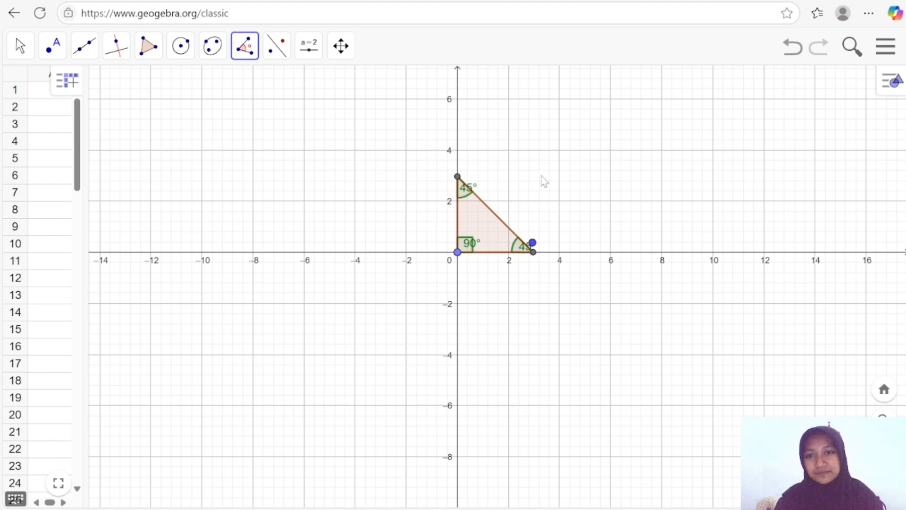
scroll(363, 150, "up", 2)
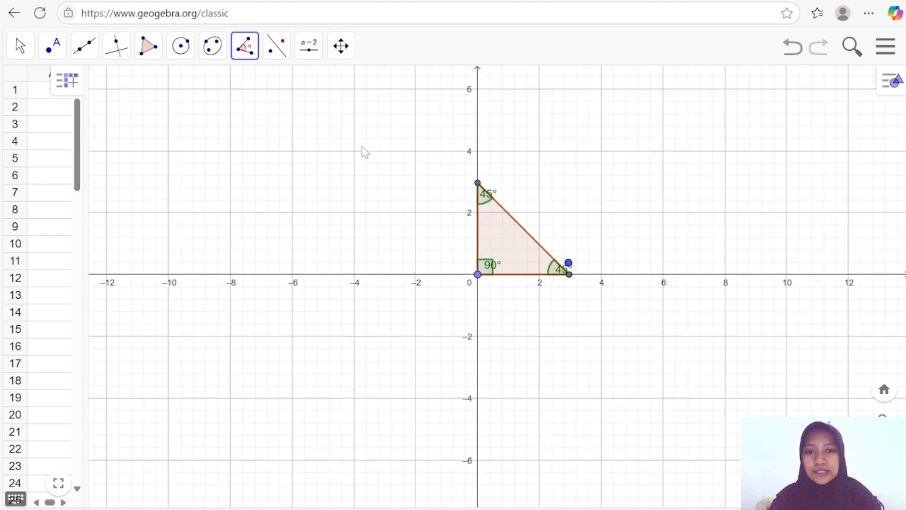
scroll(365, 150, "down", 4)
scroll(390, 150, "up", 5)
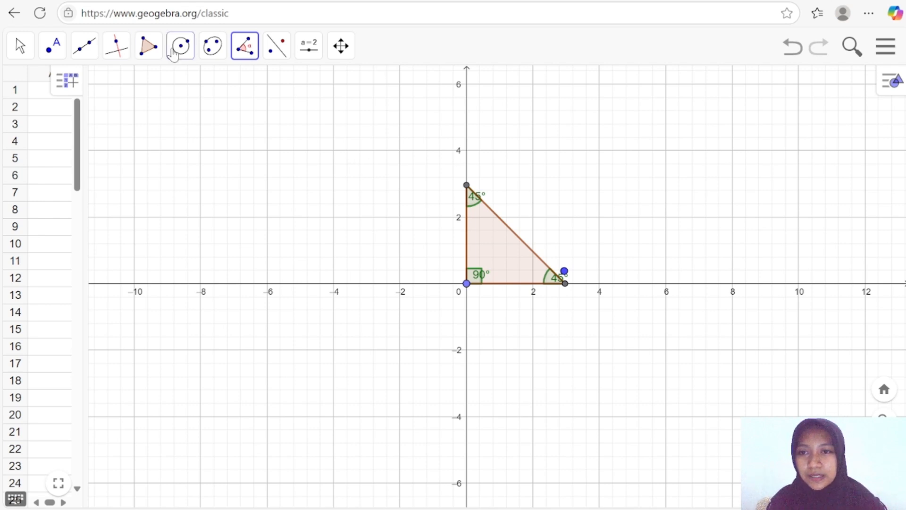
Step: Draw two overlapping circles, one centred at (-4, 3) through (-6, 3) and one centred at (-6, 3) through (-4, 3)
left_click(187, 59)
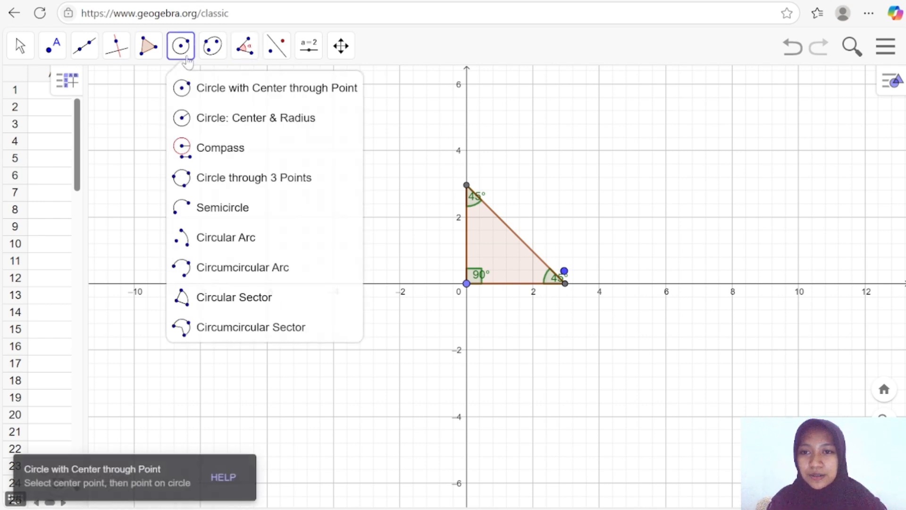
left_click(269, 94)
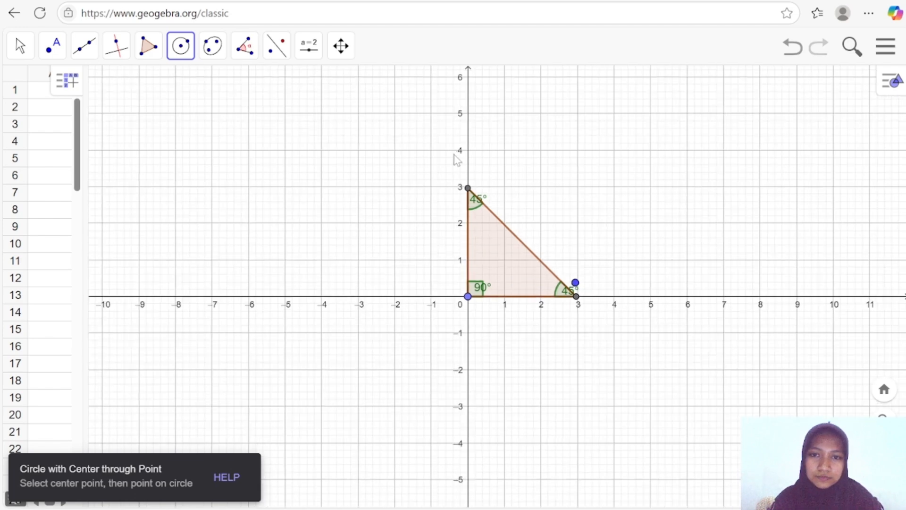
scroll(457, 160, "down", 1)
scroll(457, 159, "up", 3)
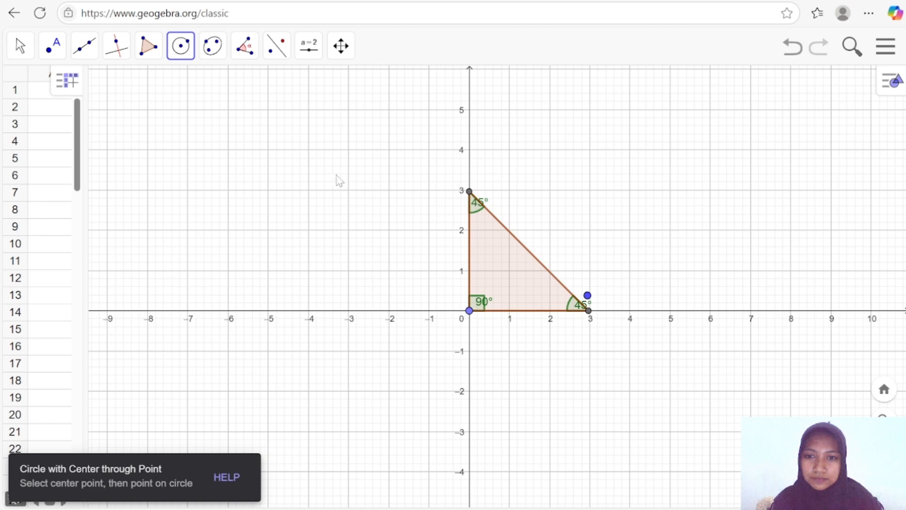
left_click(309, 189)
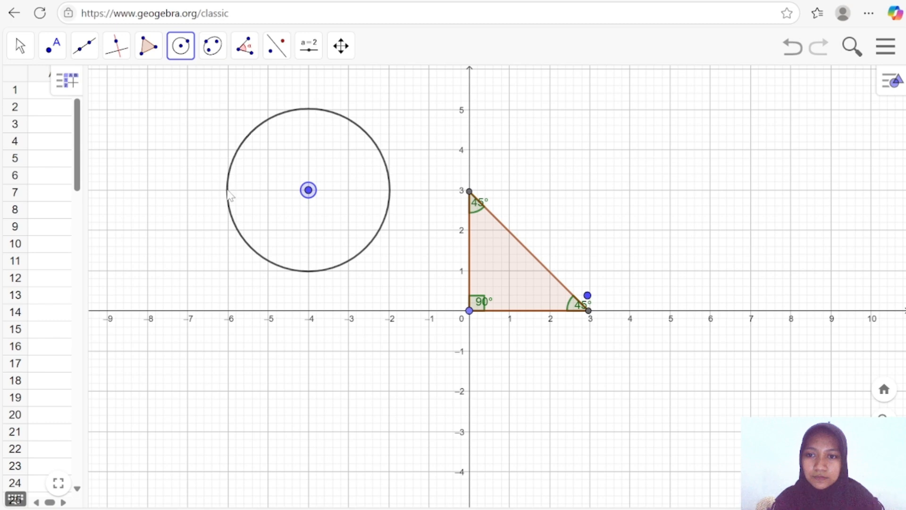
left_click(228, 190)
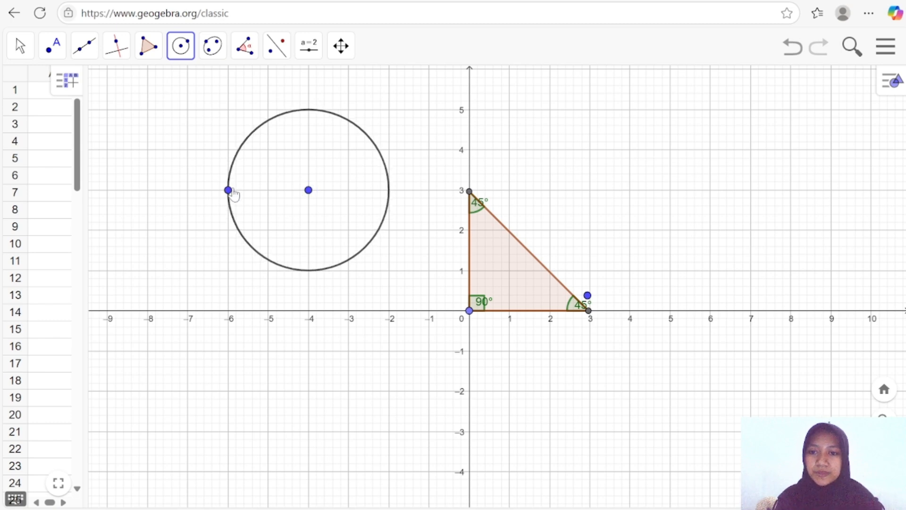
left_click(229, 191)
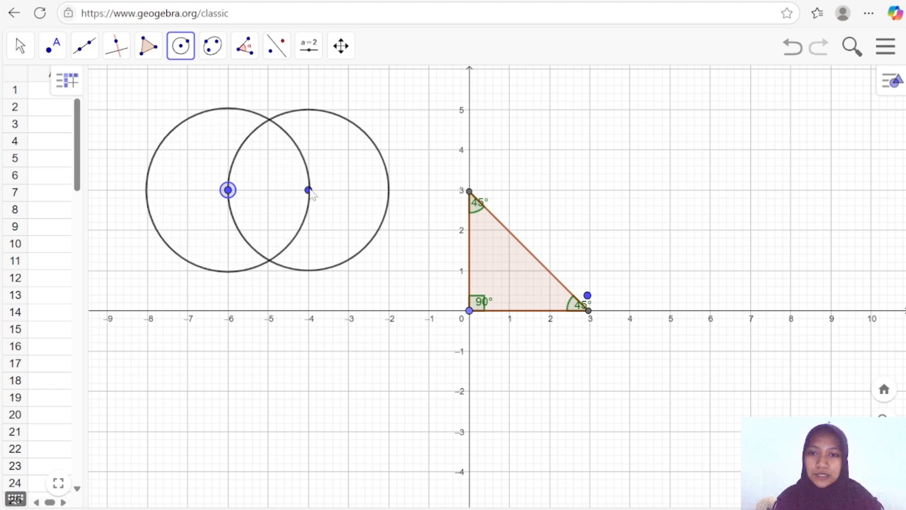
left_click(309, 191)
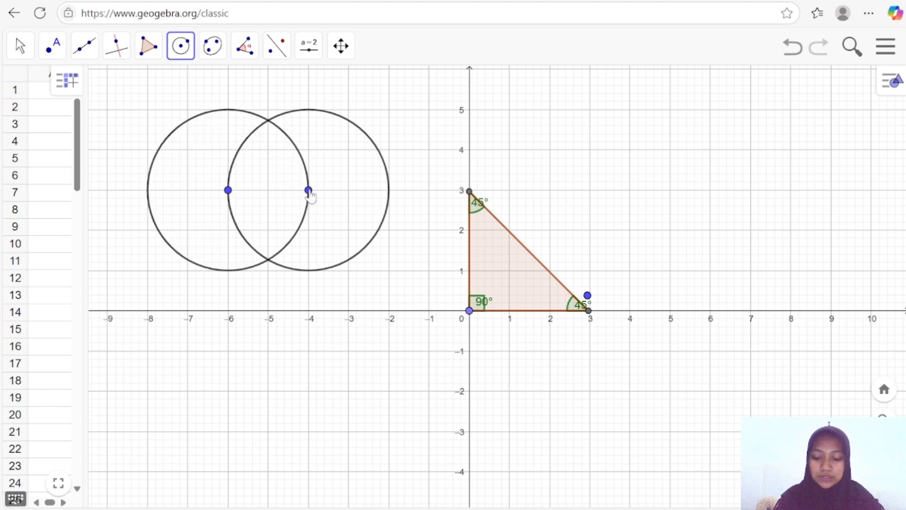
Step: Mark the upper intersection point of the two circles and draw a vertical line through both of their intersections
left_click(53, 46)
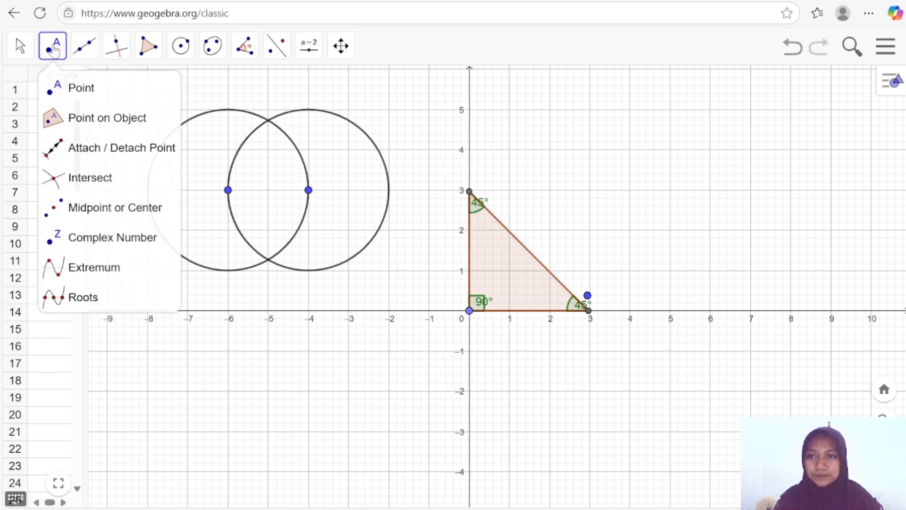
left_click(84, 86)
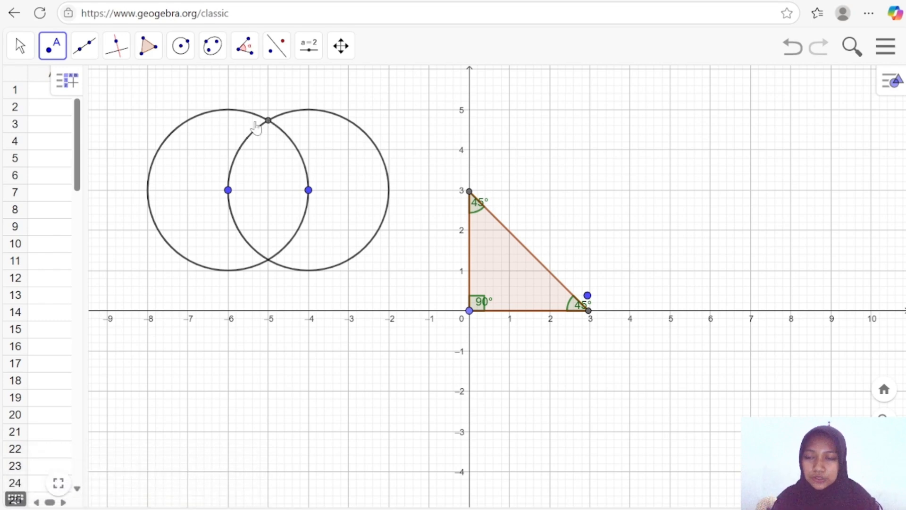
left_click(88, 53)
left_click(114, 90)
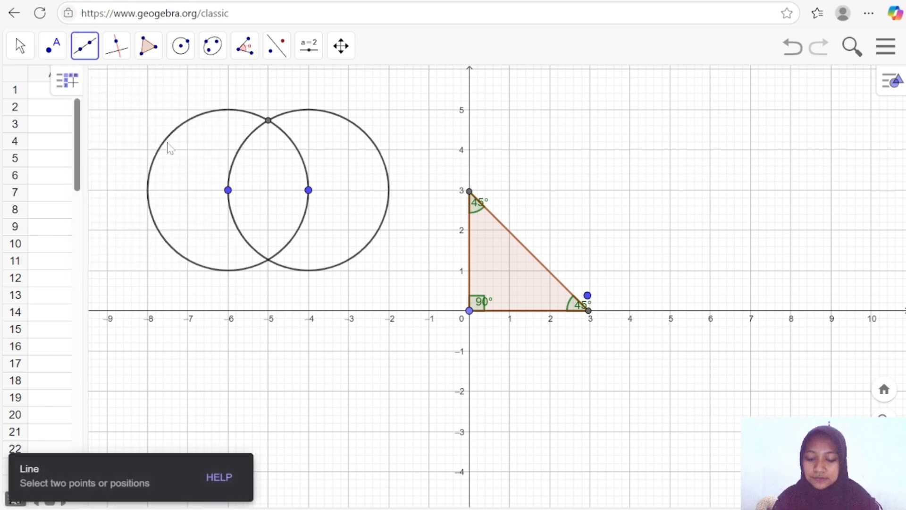
left_click(268, 121)
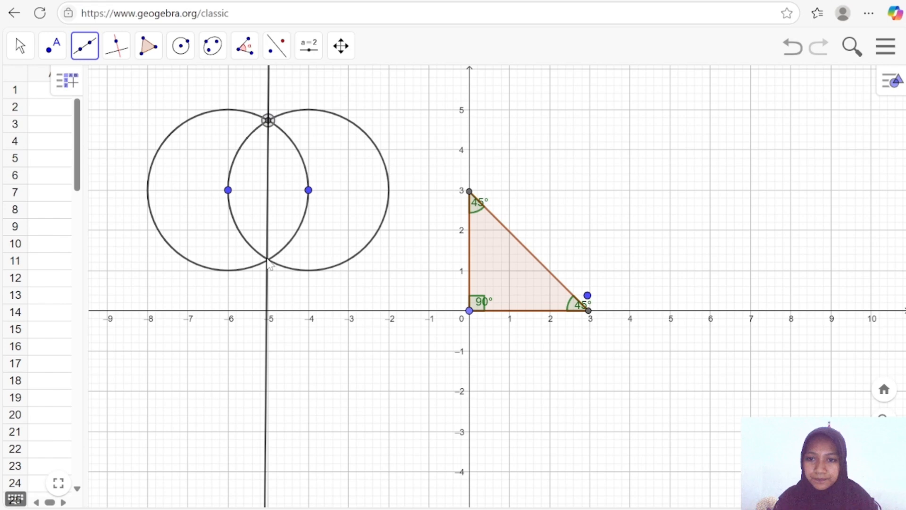
left_click(268, 260)
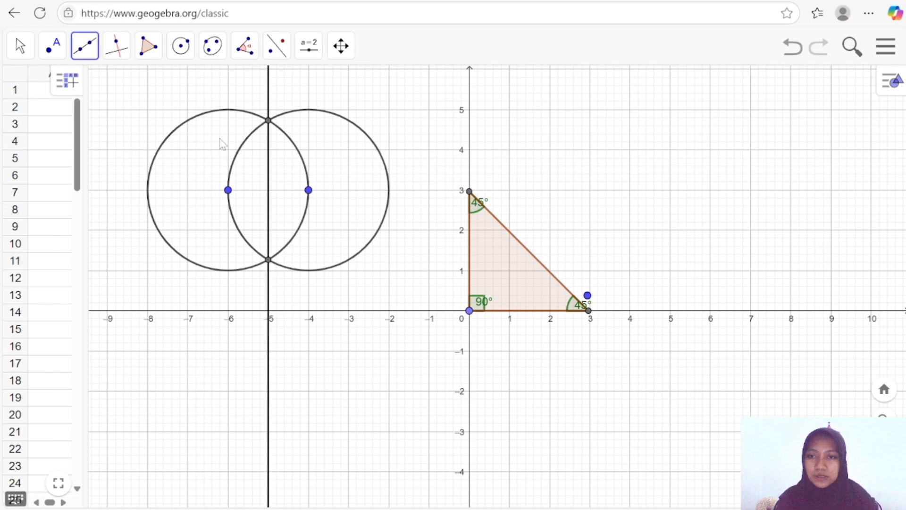
Step: Draw two lines through the point (-6, 3), one to the upper and one to the lower intersection of the circles
left_click(269, 121)
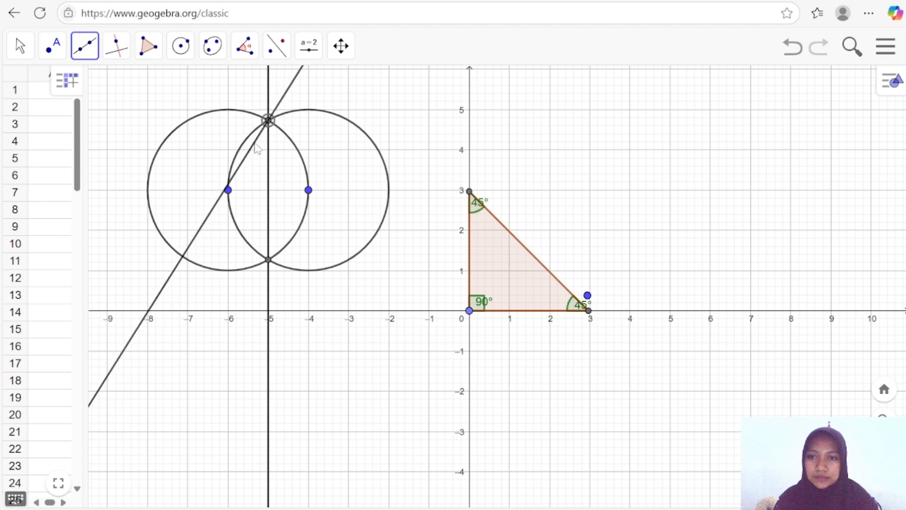
left_click(229, 190)
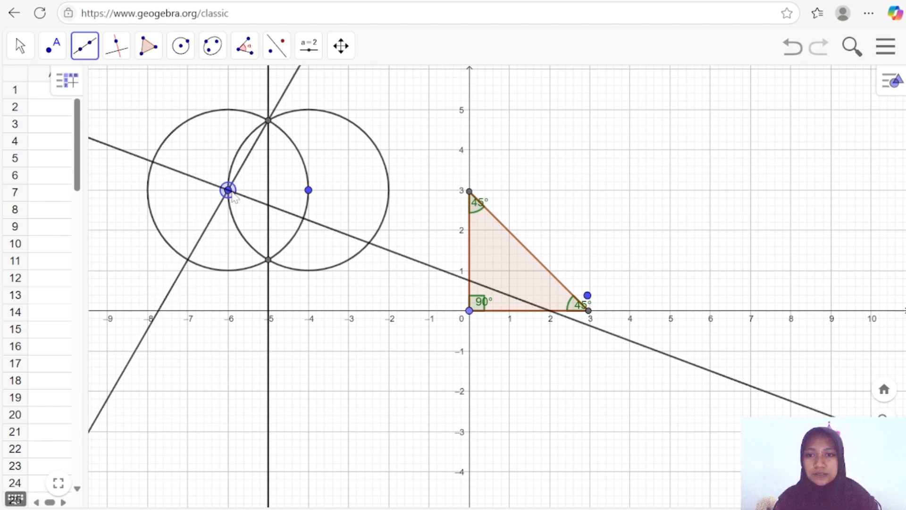
left_click(268, 260)
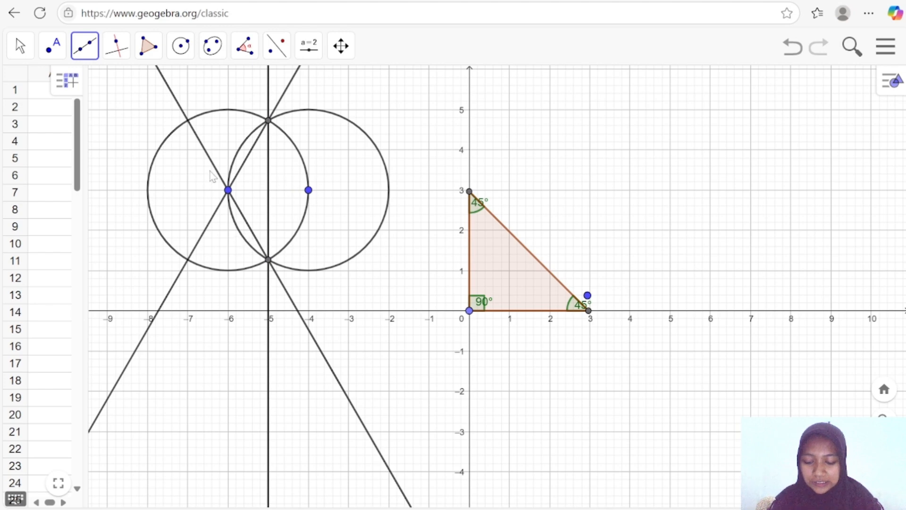
Step: Create a triangle polygon from the circles' upper intersection, the centre point at (-6, 3) and their lower intersection
left_click(150, 50)
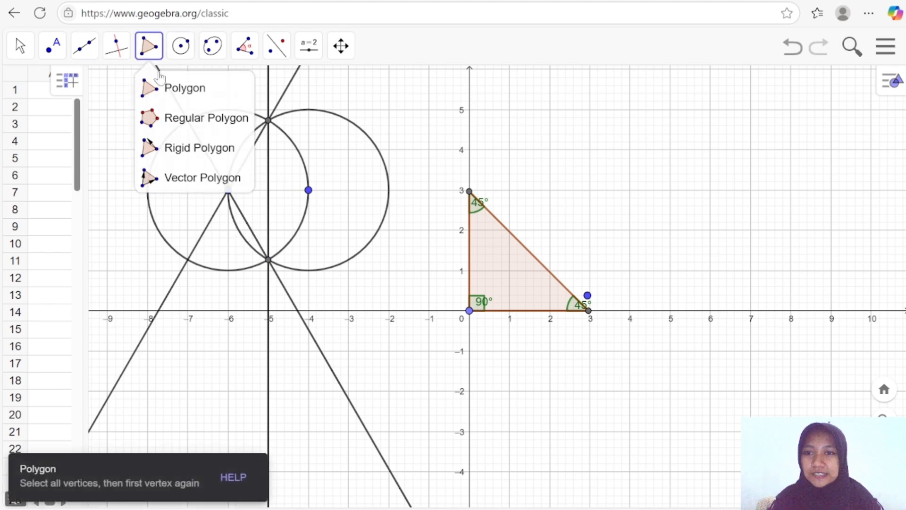
left_click(163, 88)
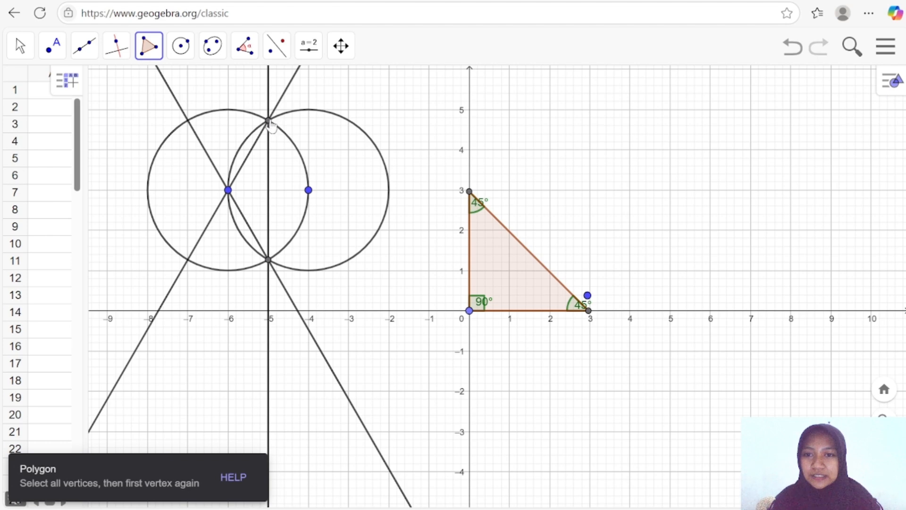
left_click_drag(267, 122, 244, 157)
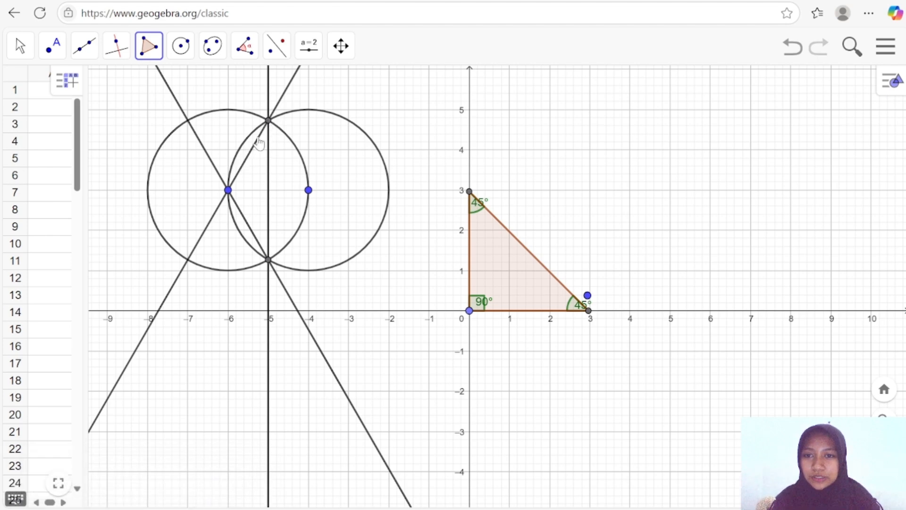
left_click(268, 121)
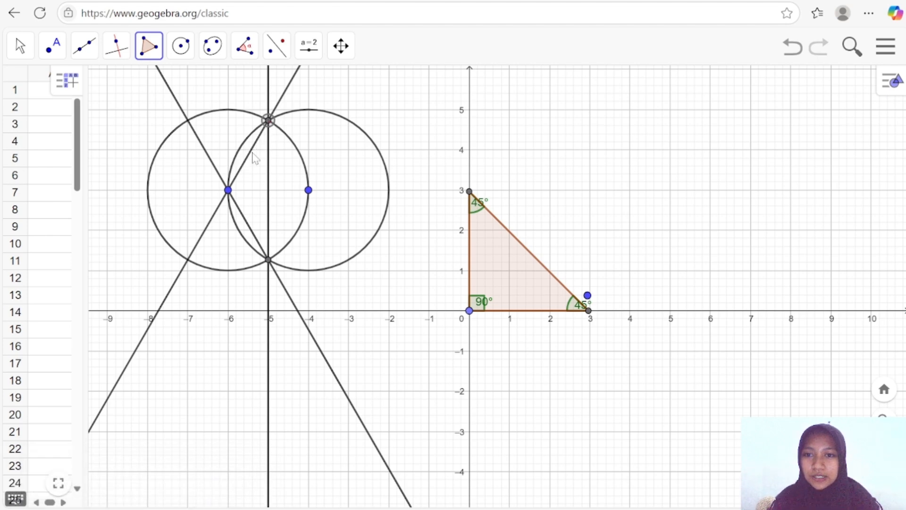
left_click(228, 191)
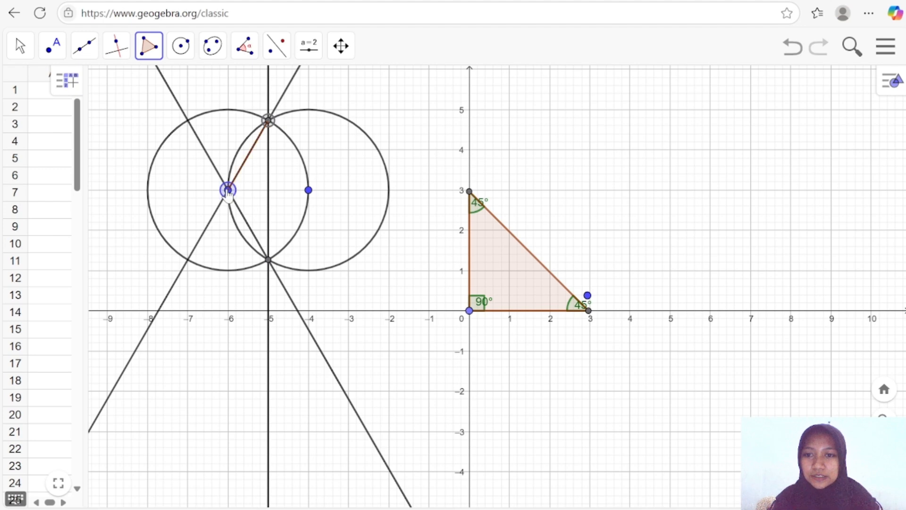
left_click(268, 259)
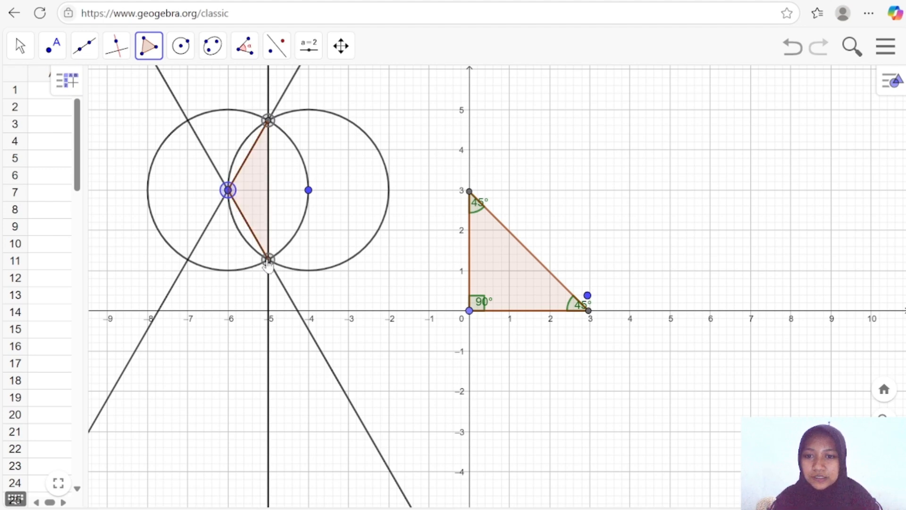
left_click(268, 121)
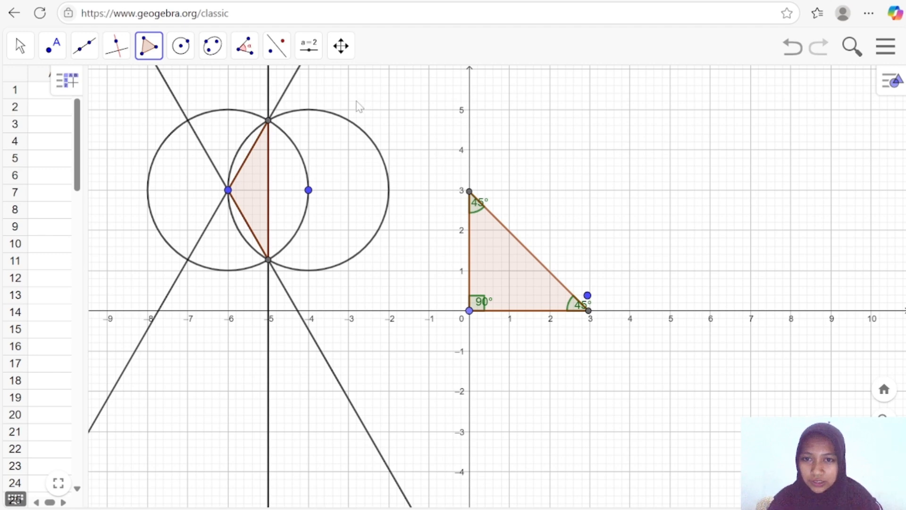
Step: Hide both circles, the vertical line and the two slanted lines around the new triangle
right_click(352, 129)
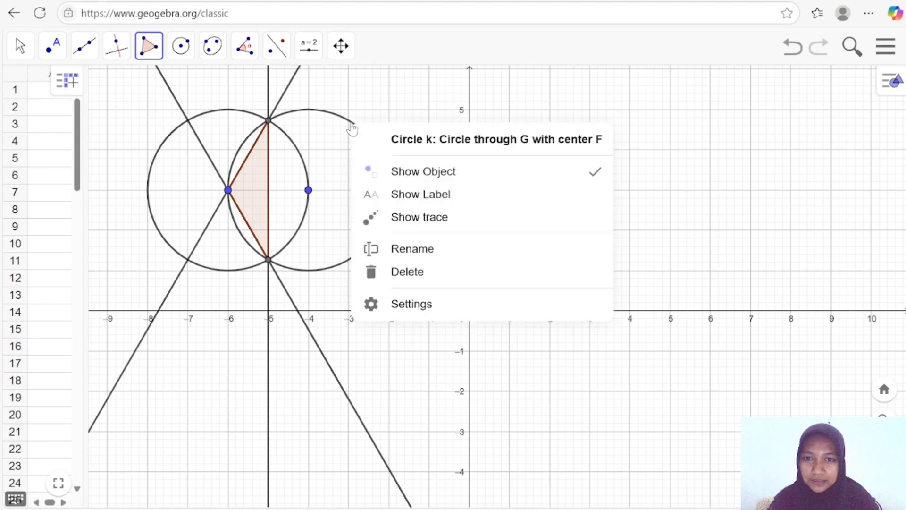
left_click(403, 172)
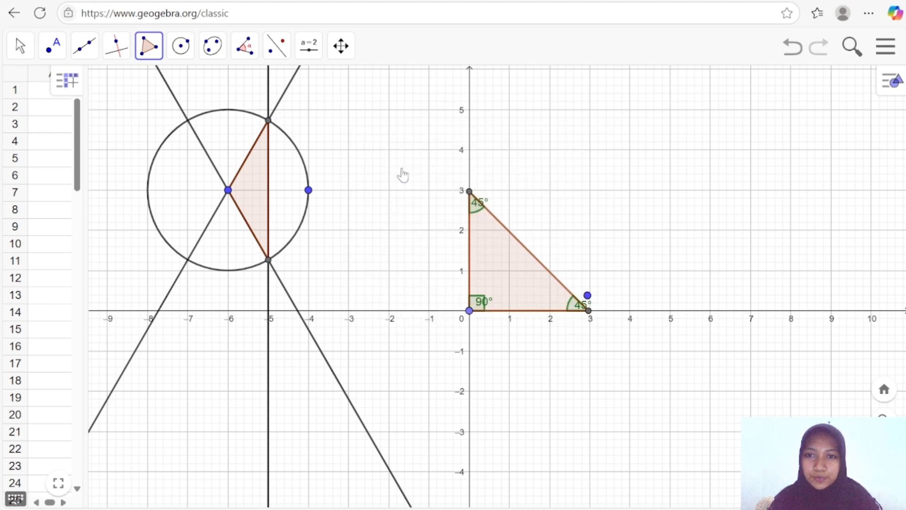
right_click(284, 104)
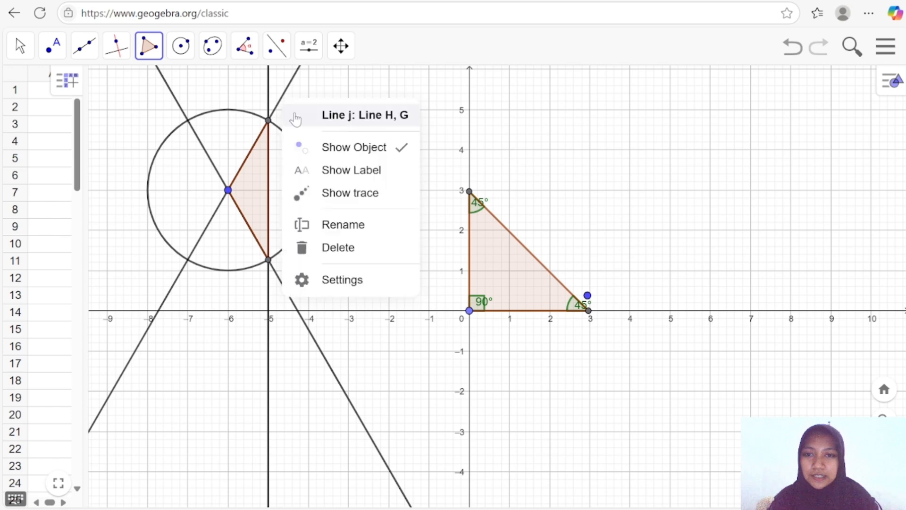
left_click(327, 147)
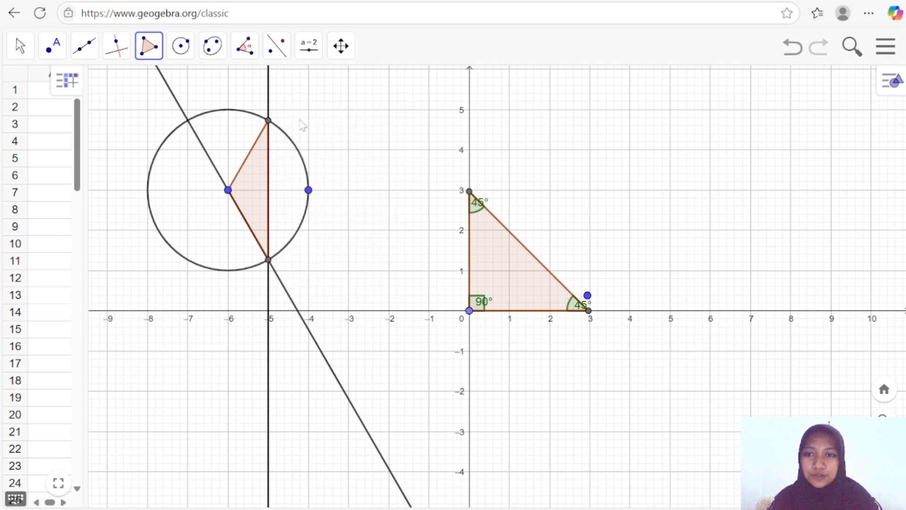
right_click(267, 96)
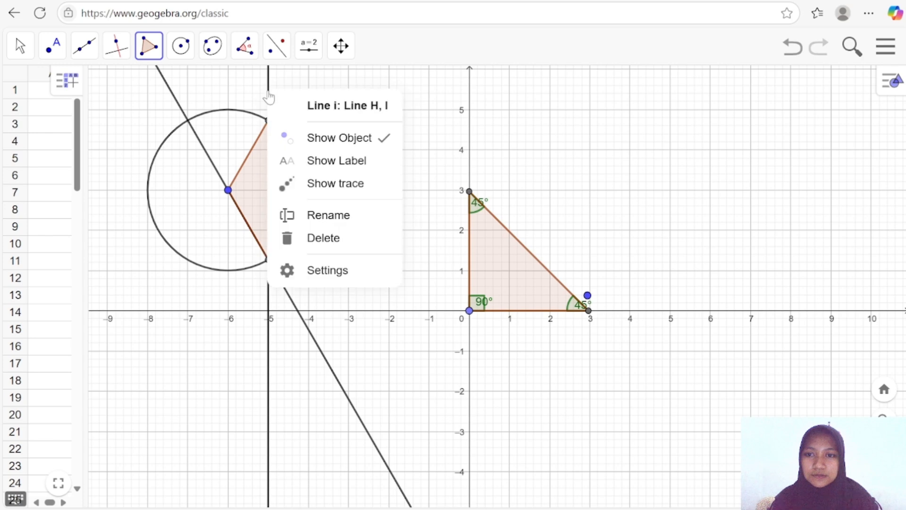
left_click(300, 137)
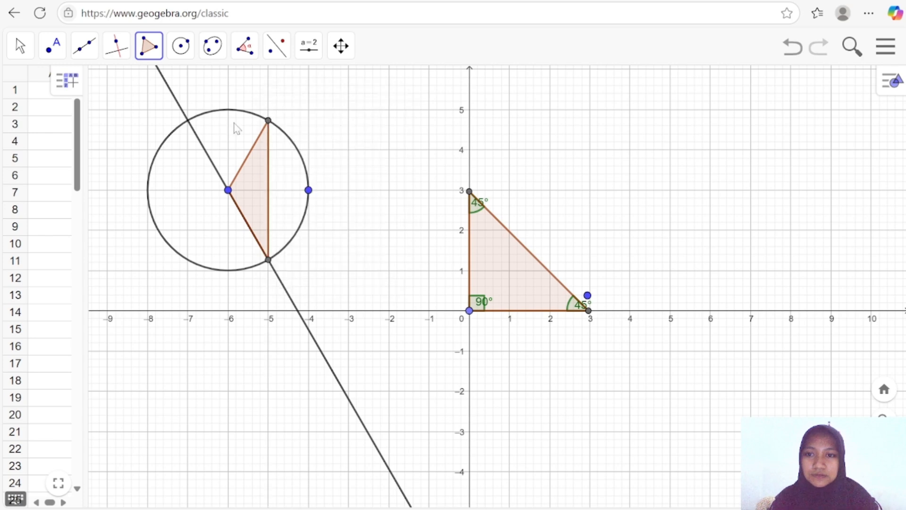
right_click(182, 113)
left_click(206, 156)
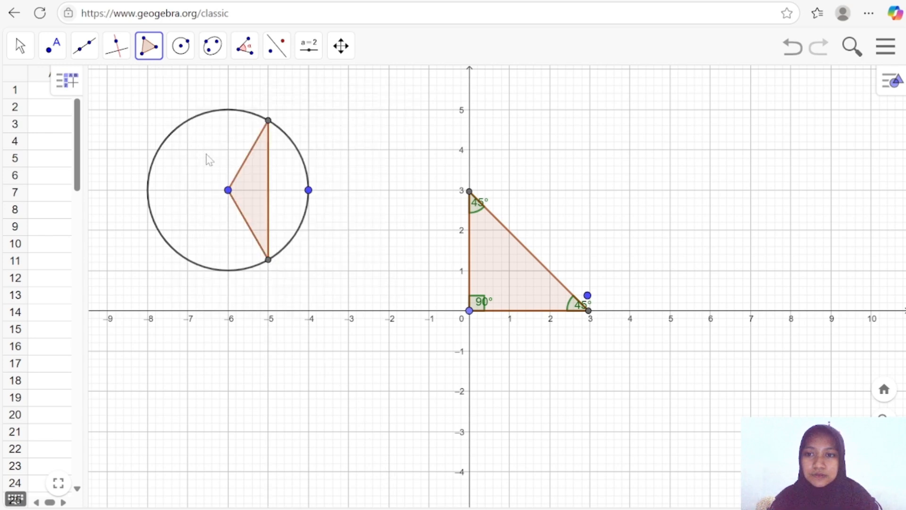
right_click(158, 157)
left_click(233, 203)
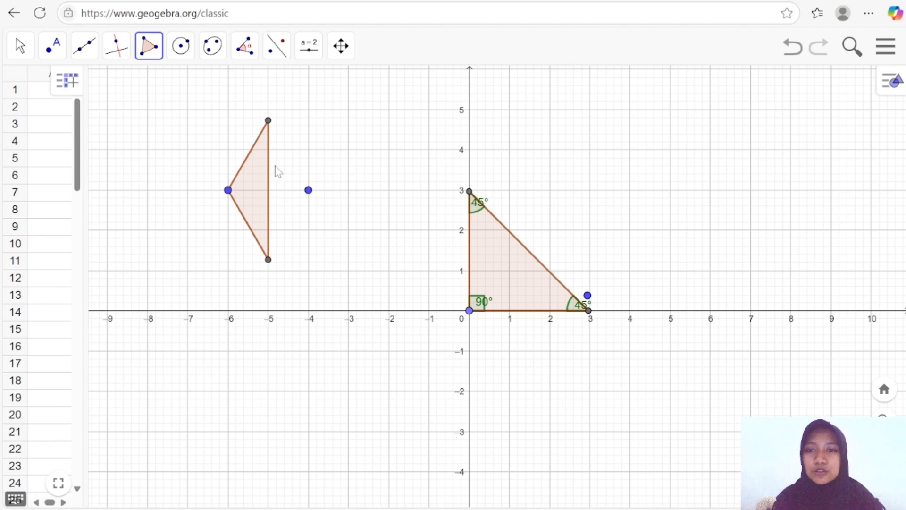
Step: Mark all three interior angles of the triangle with a vertex at (-6, 3) using the Angle tool
left_click(245, 46)
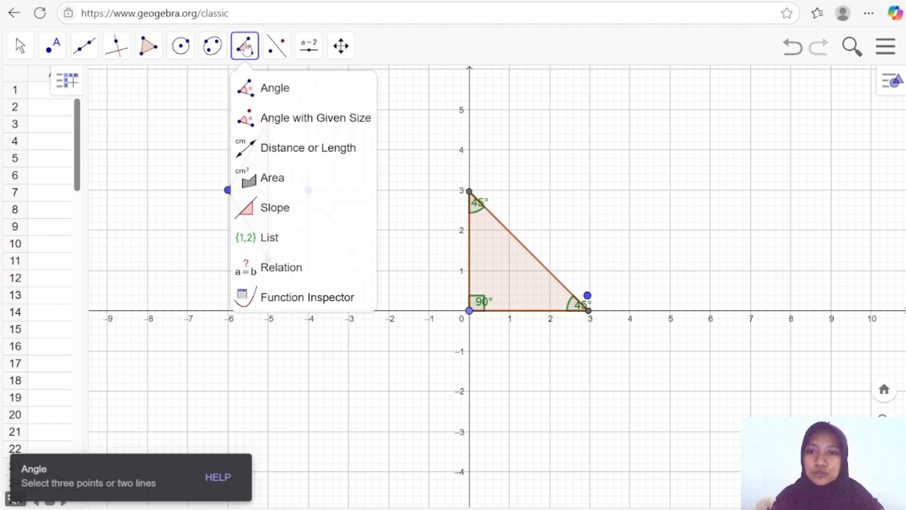
left_click(262, 87)
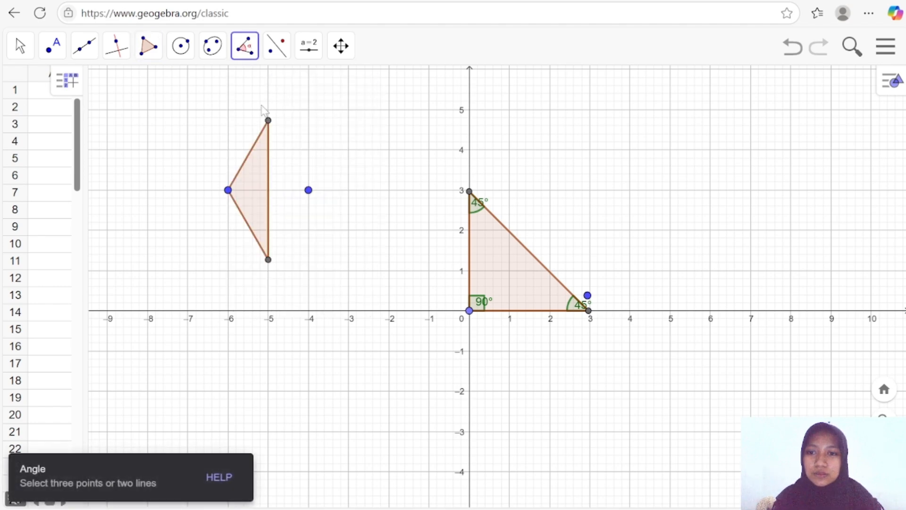
left_click(228, 191)
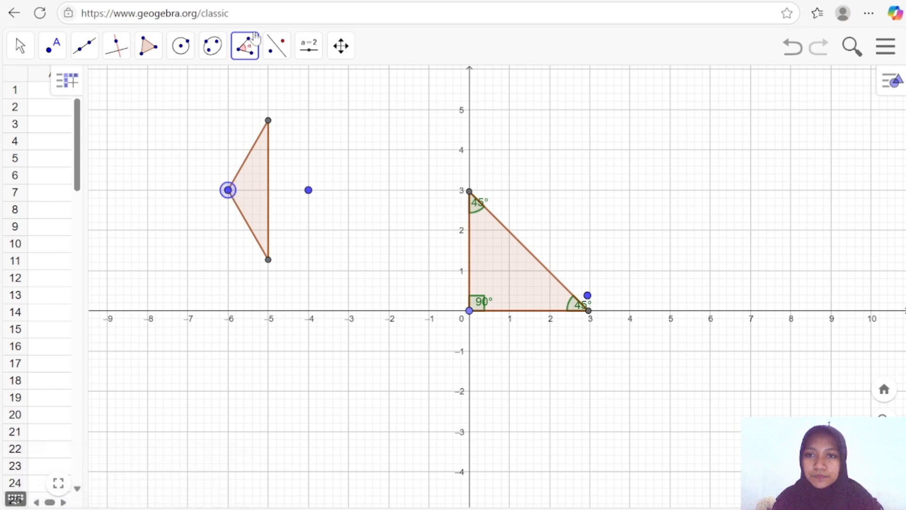
left_click(245, 46)
left_click(245, 87)
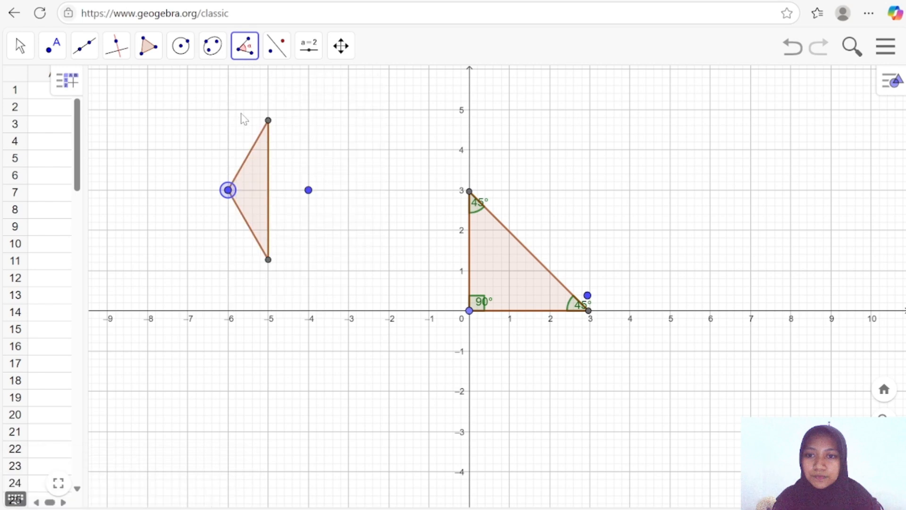
left_click(239, 194)
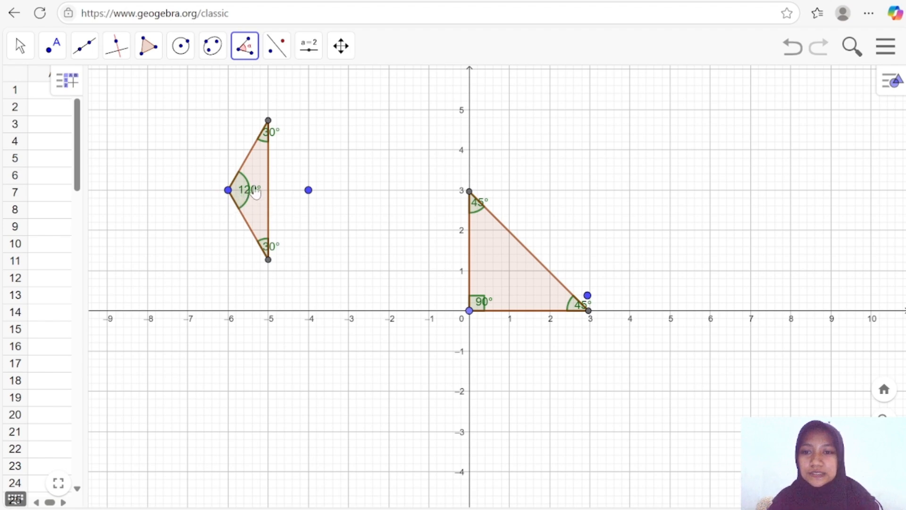
scroll(253, 195, "up", 2)
scroll(253, 195, "up", 1)
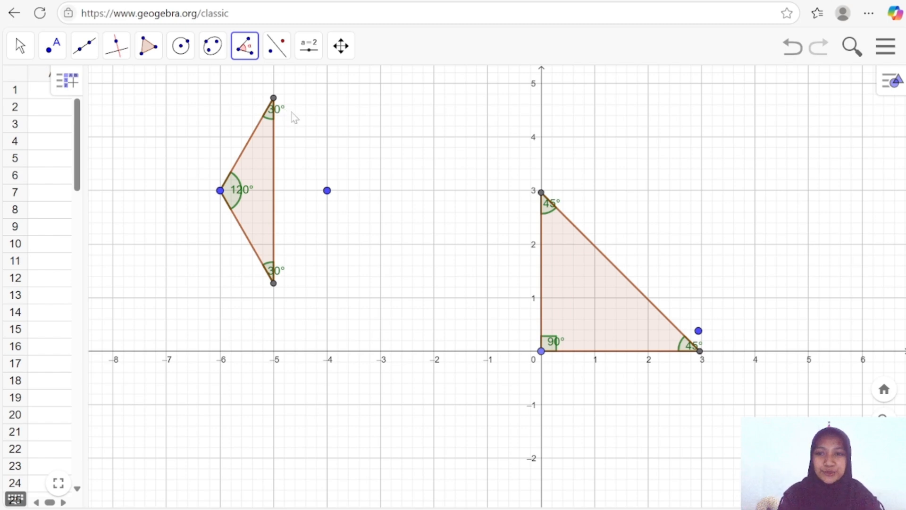
scroll(296, 113, "down", 5)
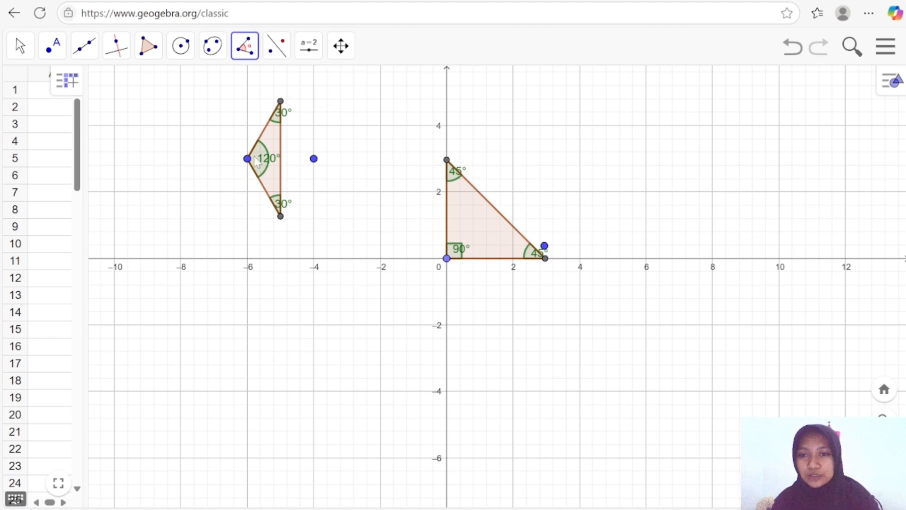
scroll(673, 163, "up", 1)
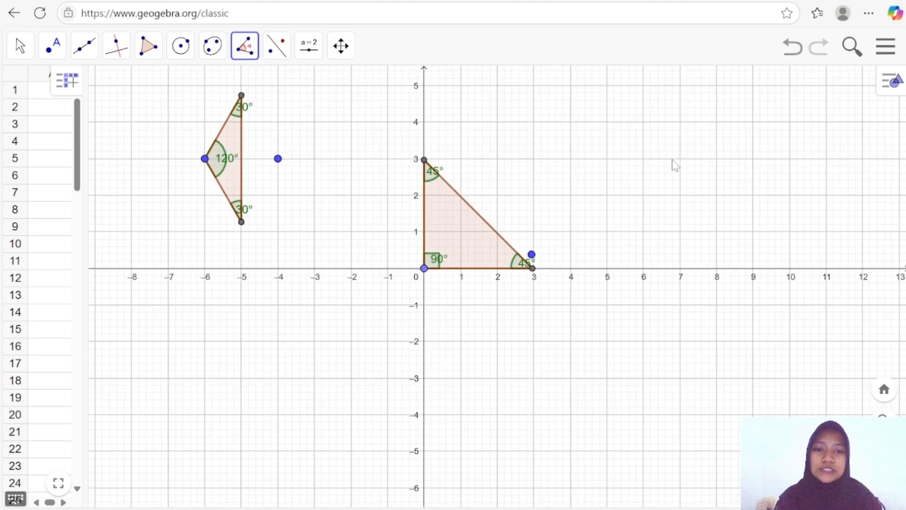
scroll(674, 164, "down", 2)
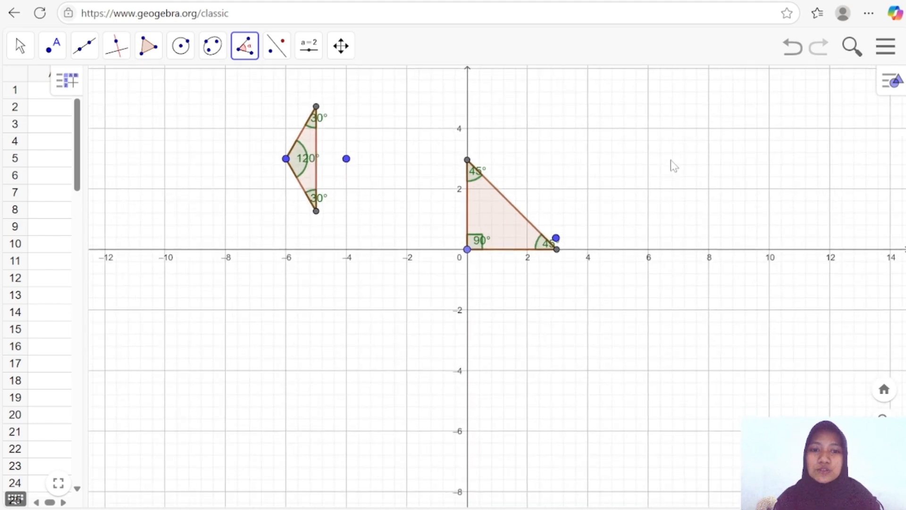
scroll(673, 165, "down", 1)
scroll(673, 166, "up", 4)
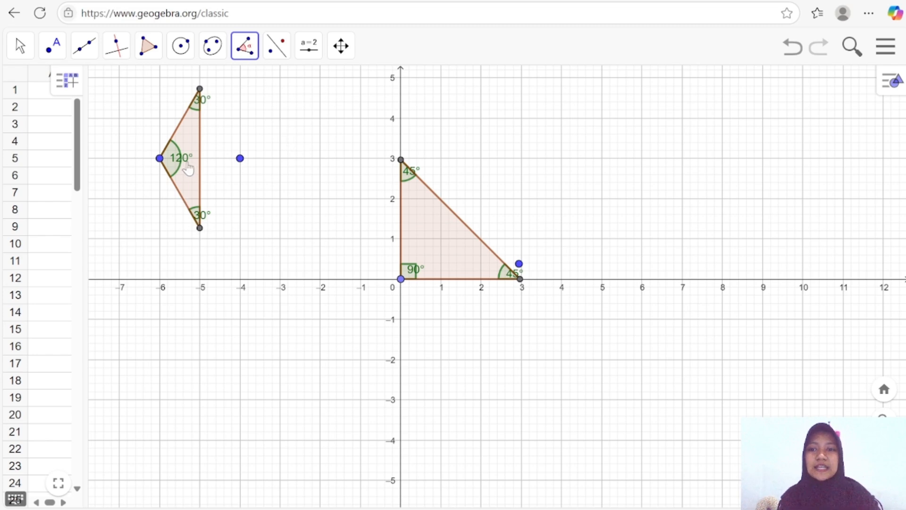
Step: Draw two overlapping circles, one centred at (6, 3) through (8, 3) and one centred at (8, 3) through (6, 3)
left_click(181, 46)
left_click(204, 88)
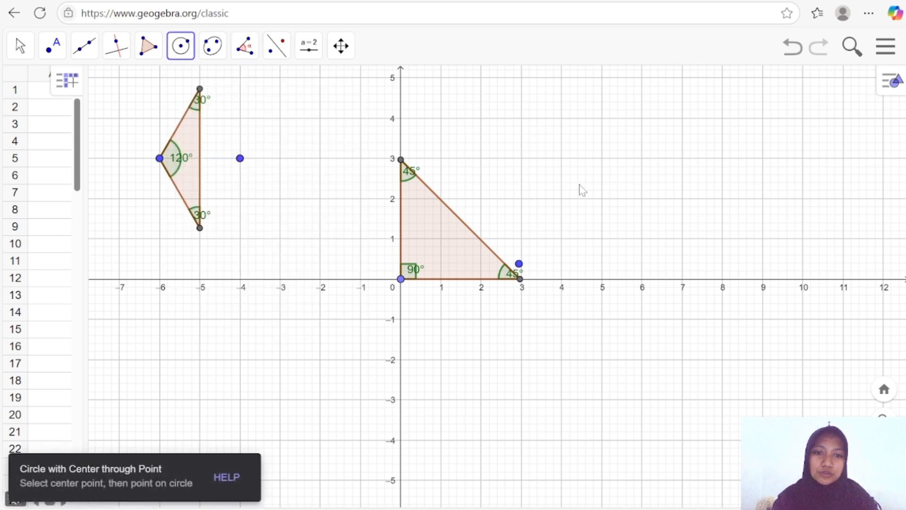
left_click(642, 158)
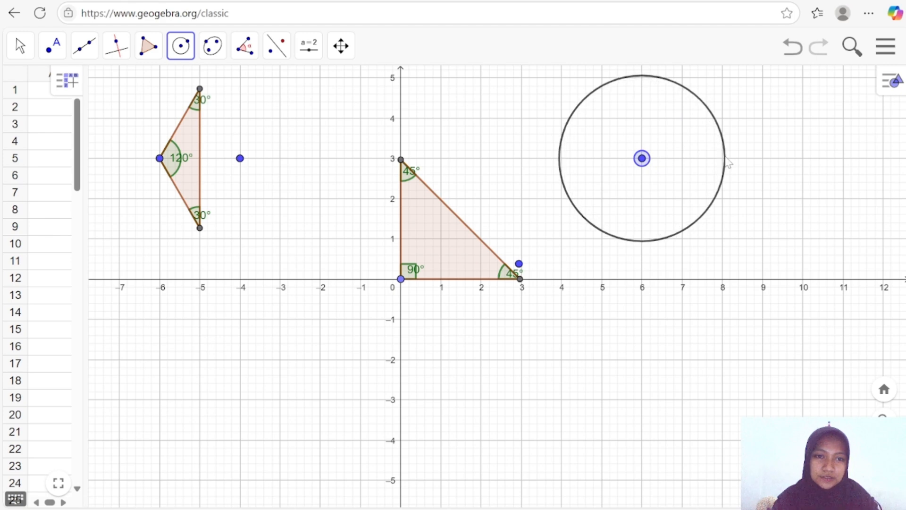
left_click(723, 159)
left_click(723, 159)
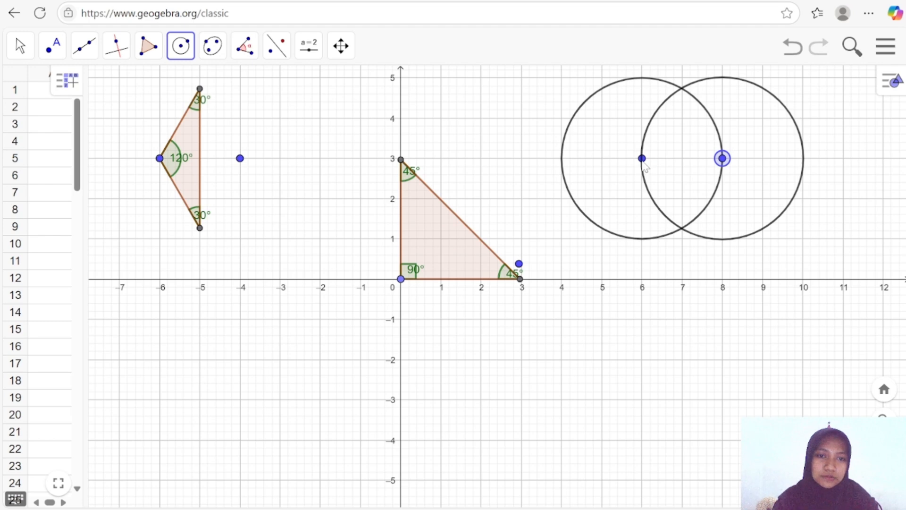
left_click(643, 159)
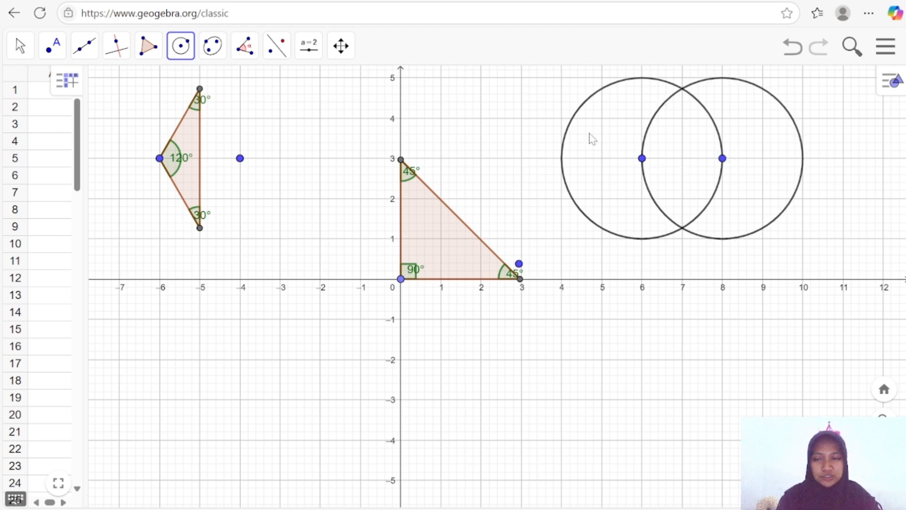
Step: Draw three lines connecting the circles' upper intersection and the centres at (6, 3) and (8, 3) pairwise
left_click(52, 53)
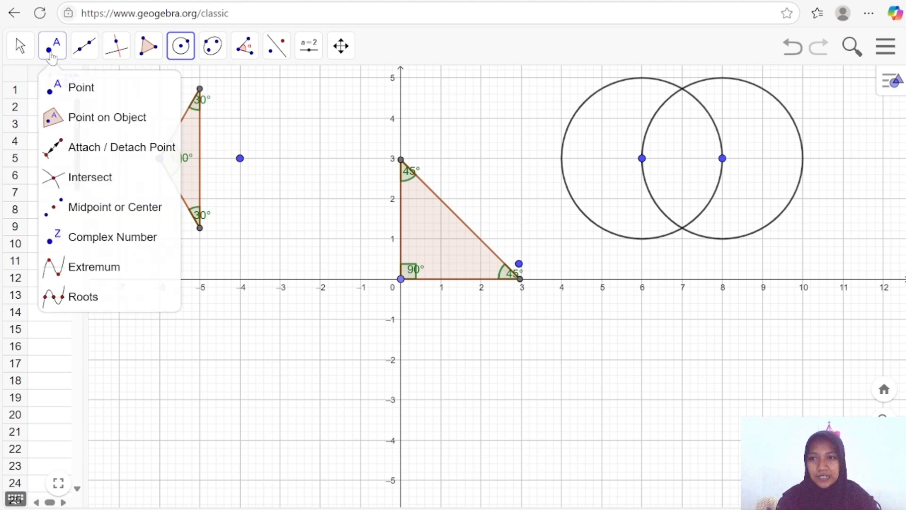
left_click(85, 47)
left_click(86, 53)
left_click(113, 88)
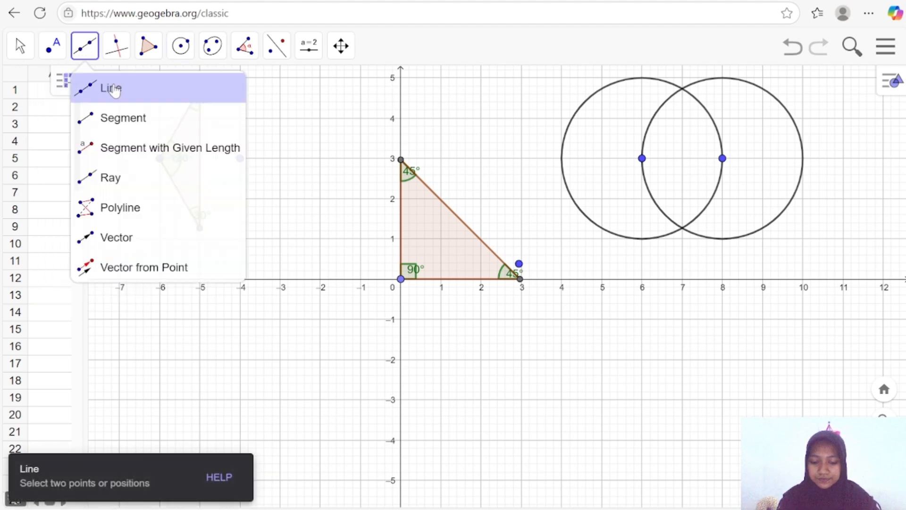
left_click(114, 89)
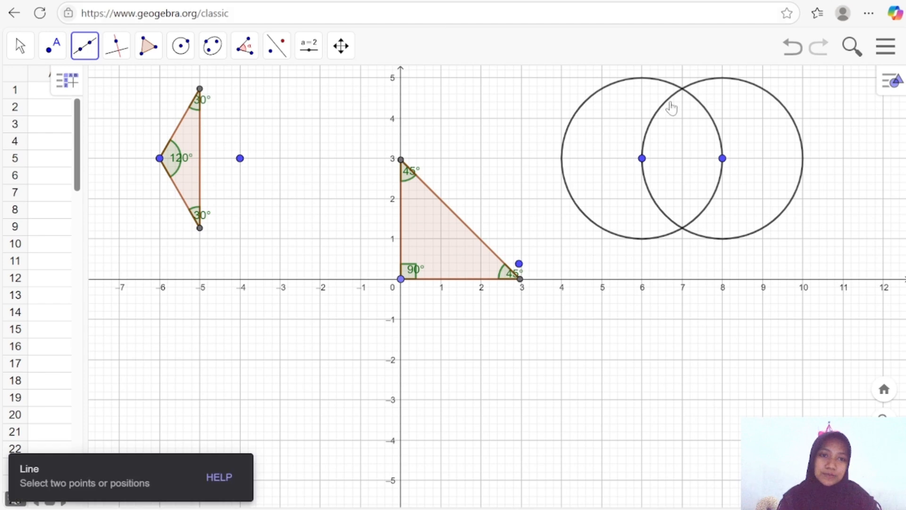
left_click(682, 88)
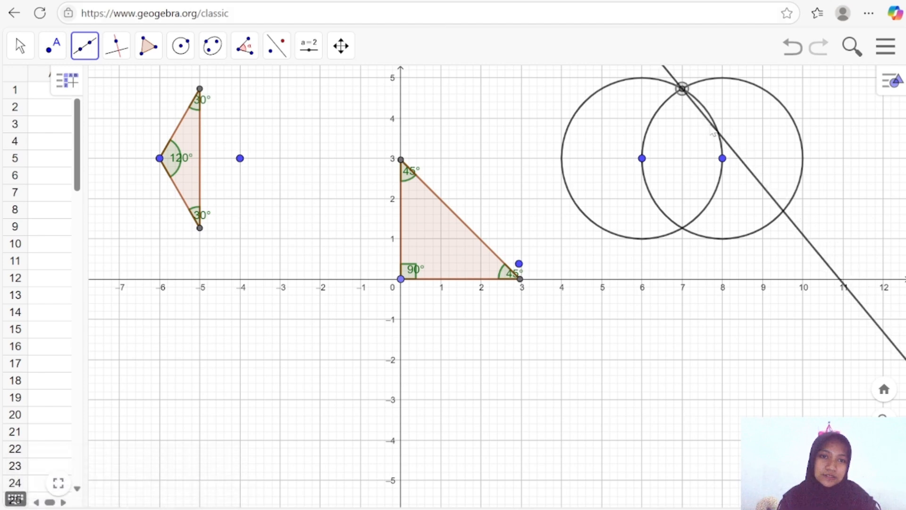
left_click(723, 158)
left_click(722, 159)
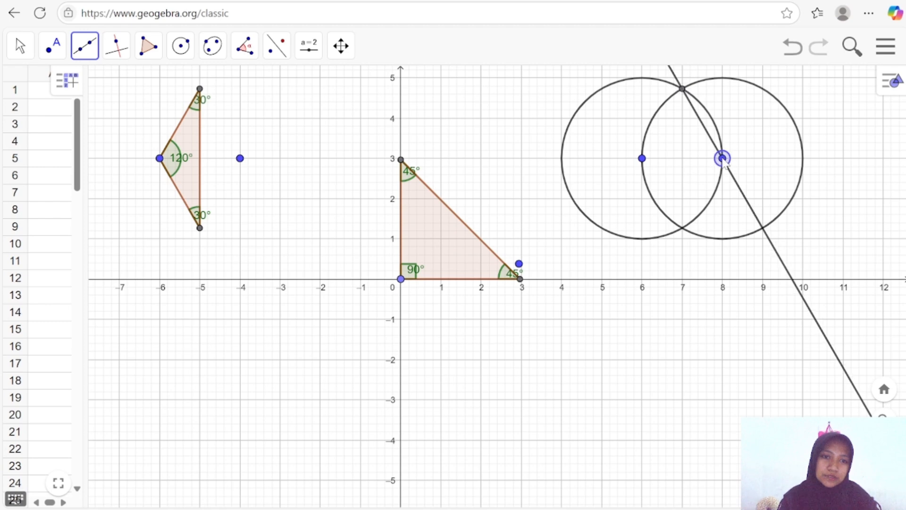
left_click(642, 158)
left_click(642, 158)
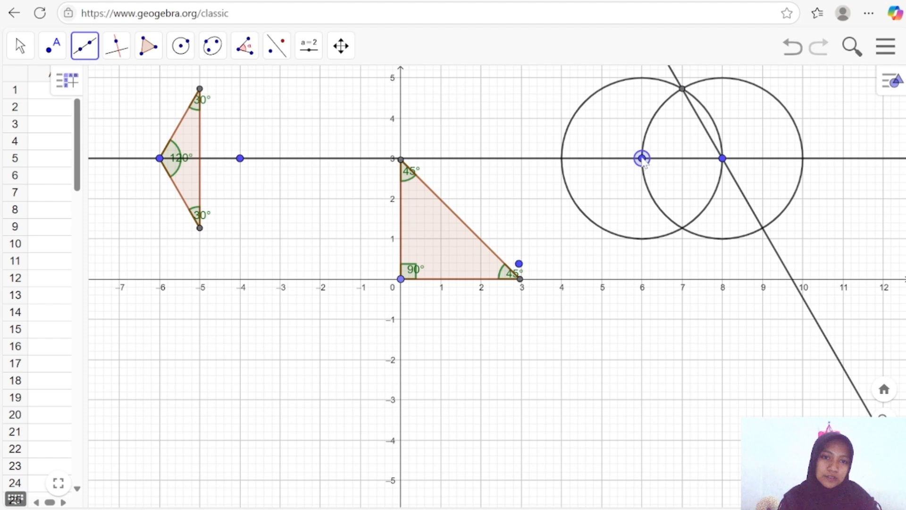
left_click(683, 89)
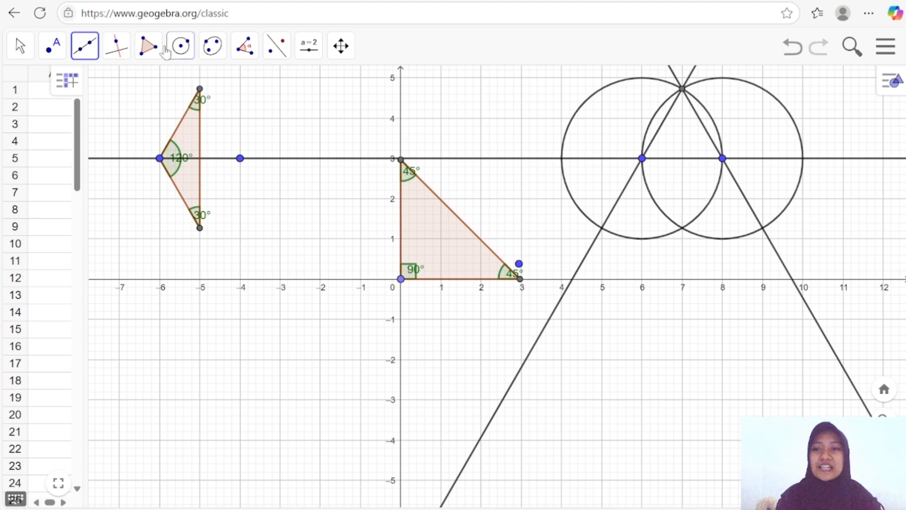
Step: Create a triangle polygon from the circles' upper intersection and the centre points at (8, 3) and (6, 3)
left_click(148, 45)
left_click(180, 45)
left_click(148, 46)
left_click(184, 88)
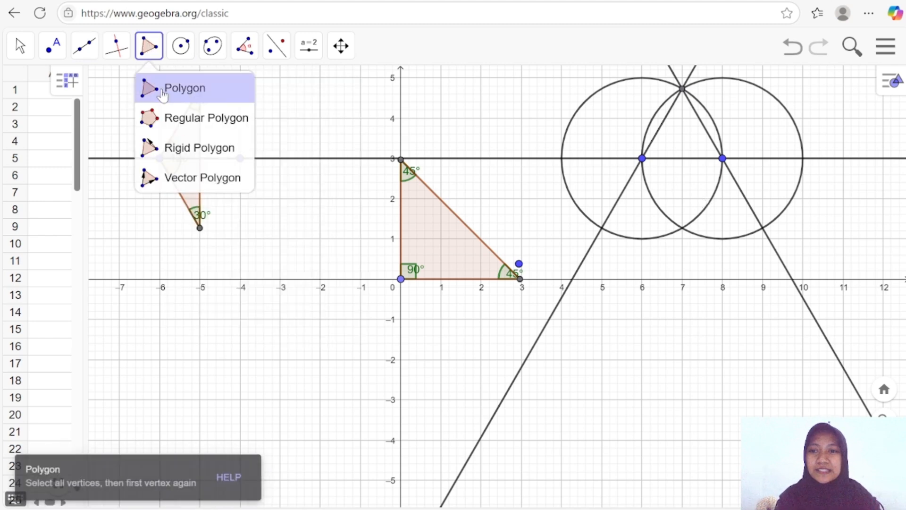
left_click(683, 88)
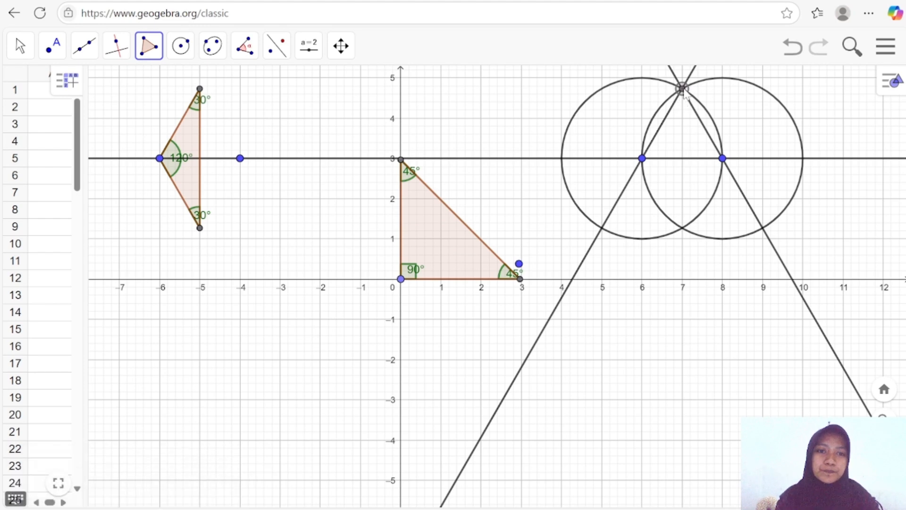
left_click(723, 158)
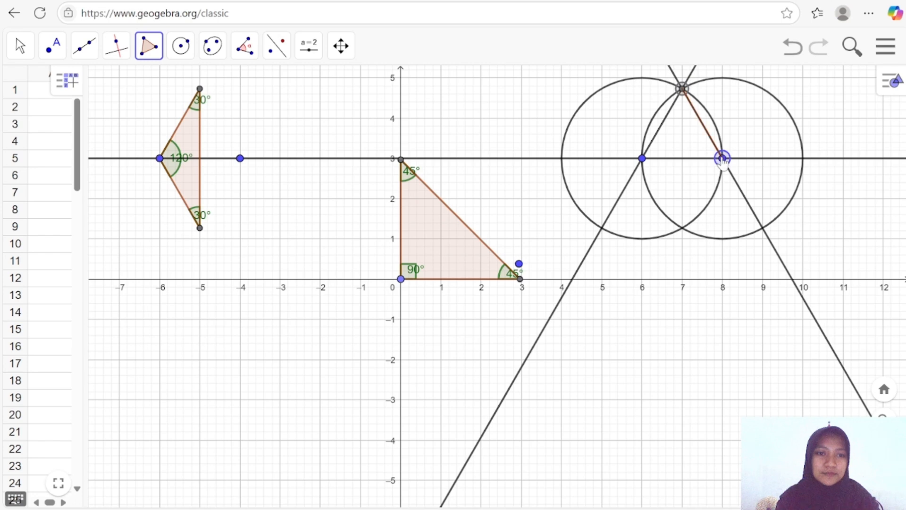
left_click(642, 159)
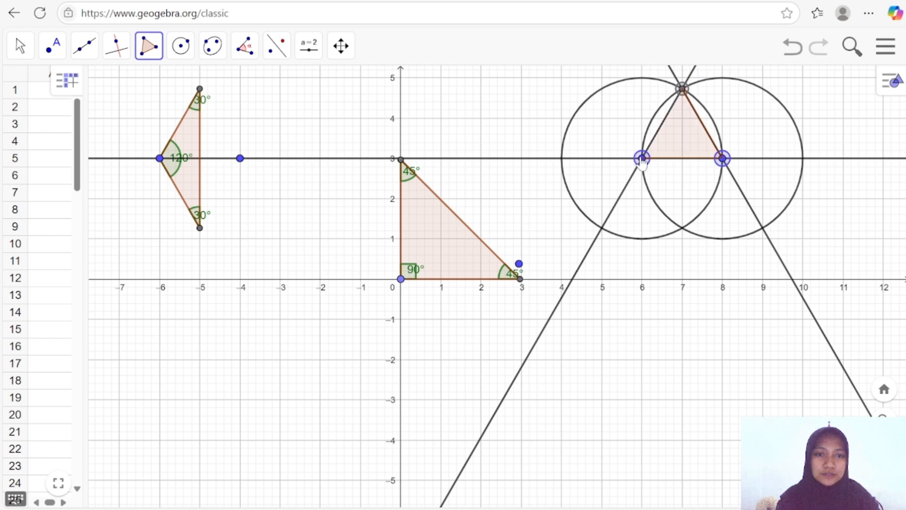
left_click(683, 89)
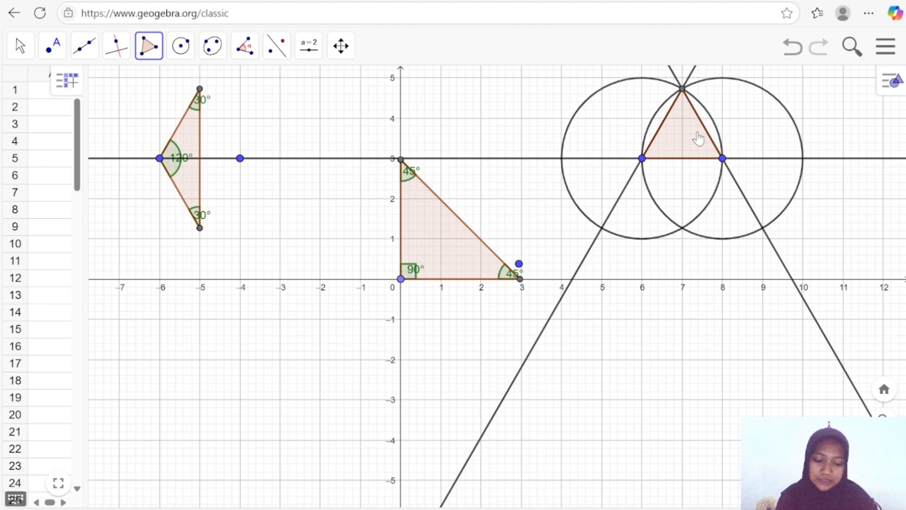
Step: Hide both circles, the two slanted lines and the horizontal line around the triangle with its base from (6, 3) to (8, 3)
right_click(764, 95)
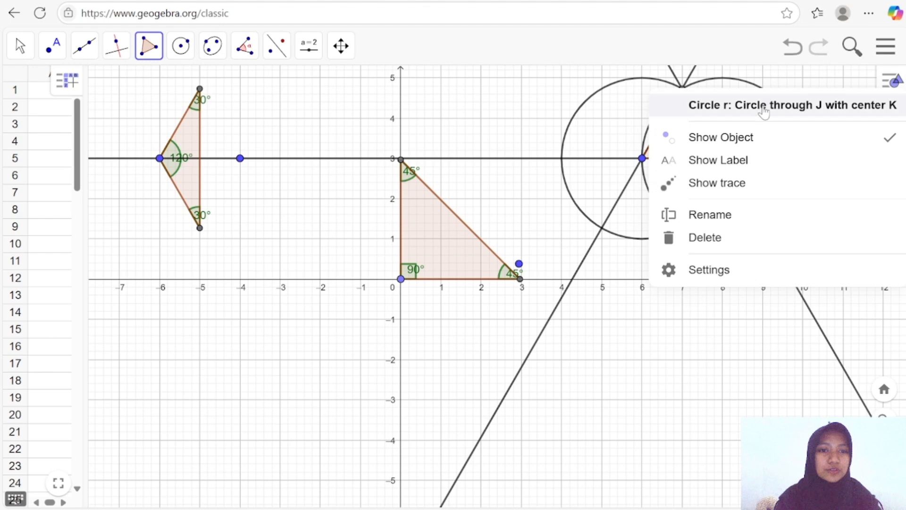
left_click(733, 141)
right_click(717, 128)
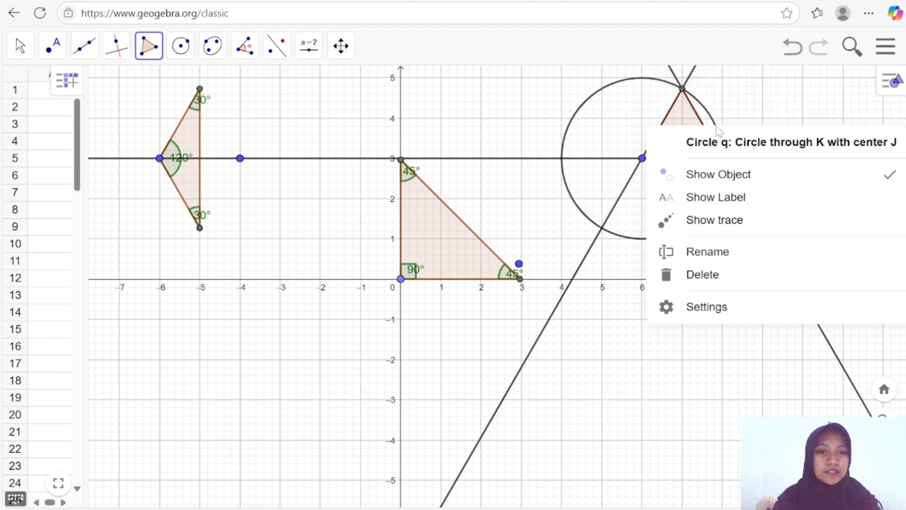
left_click(721, 175)
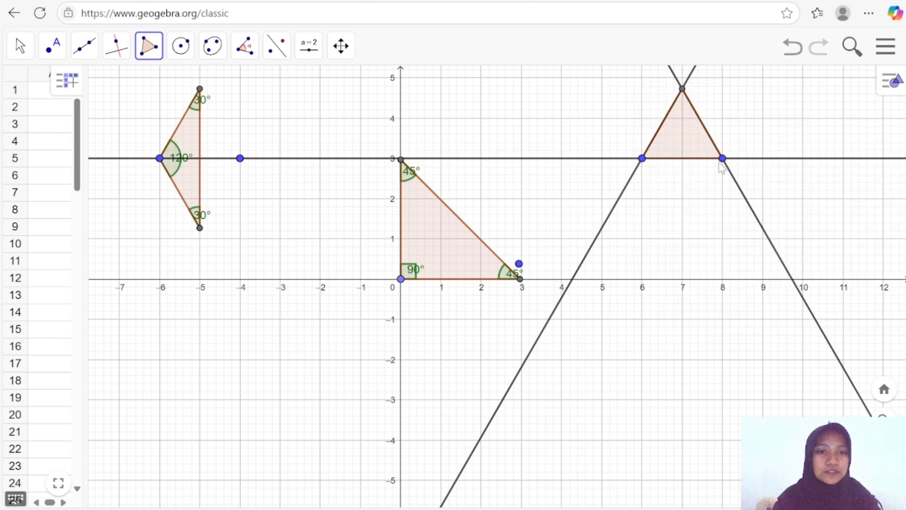
right_click(694, 77)
left_click(733, 120)
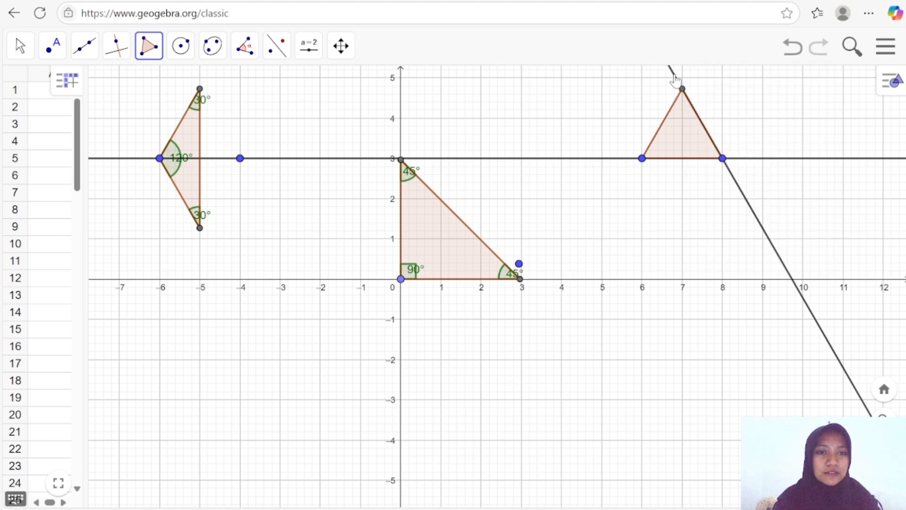
right_click(675, 79)
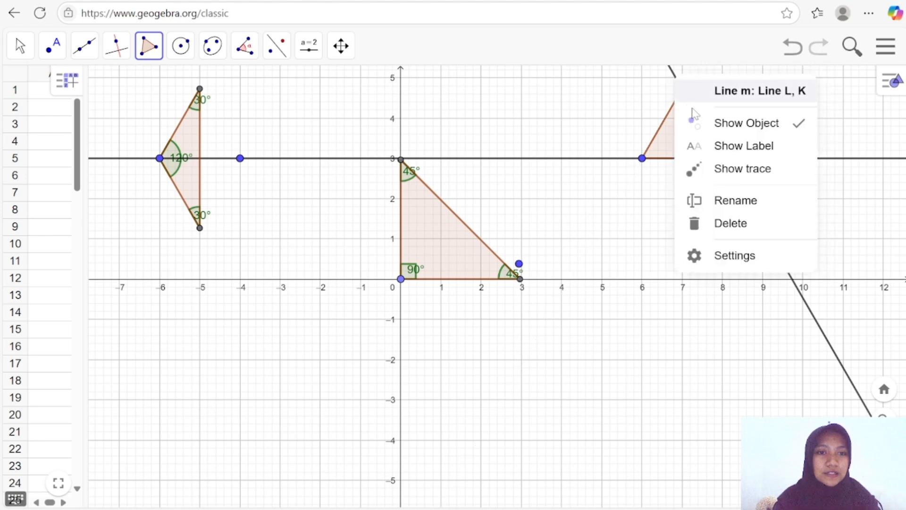
left_click(731, 124)
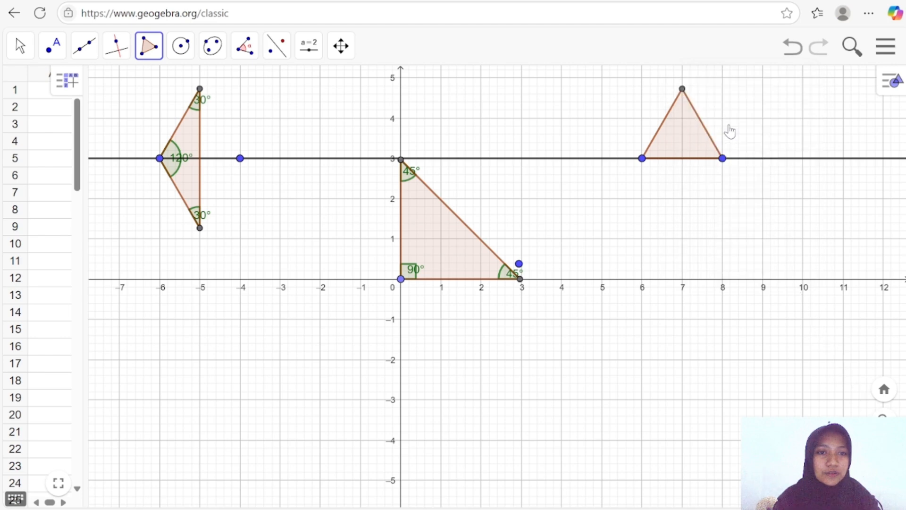
right_click(607, 157)
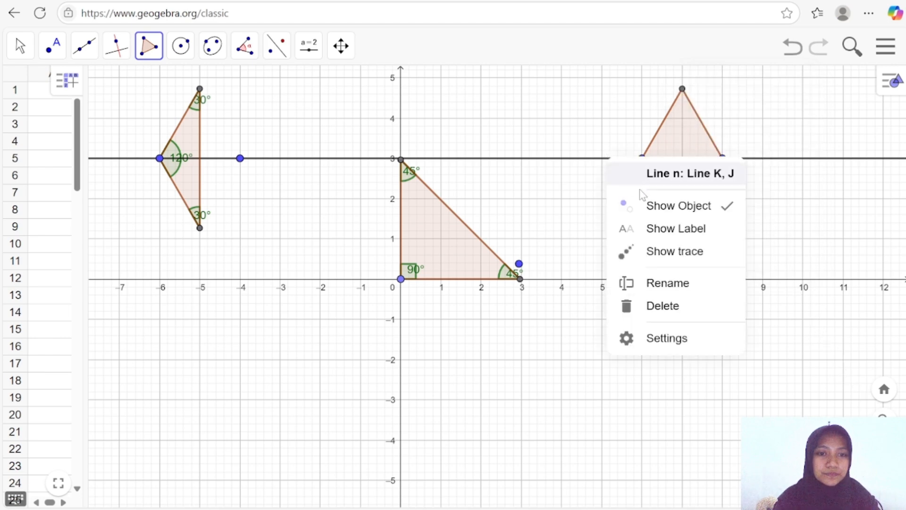
left_click(654, 205)
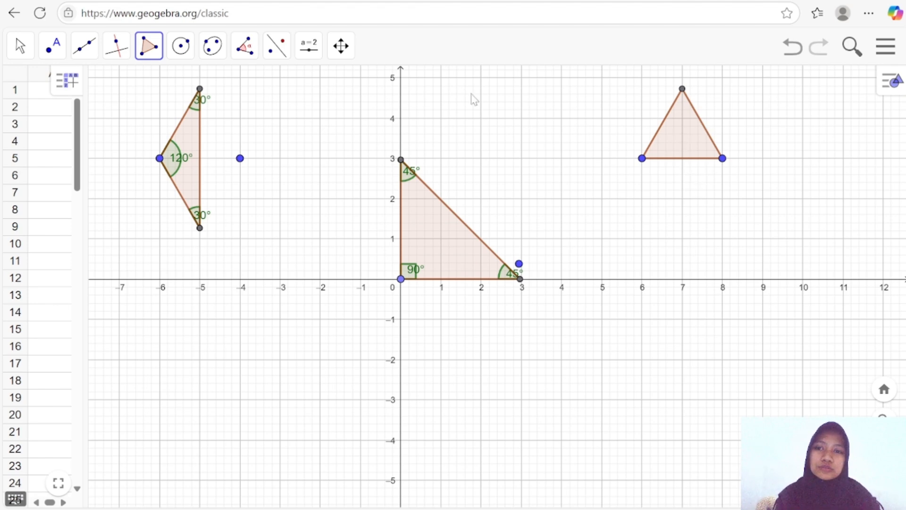
Step: Try to mark the interior angle at vertex (6, 3) of the triangle with its base from (6, 3) to (8, 3)
left_click(246, 47)
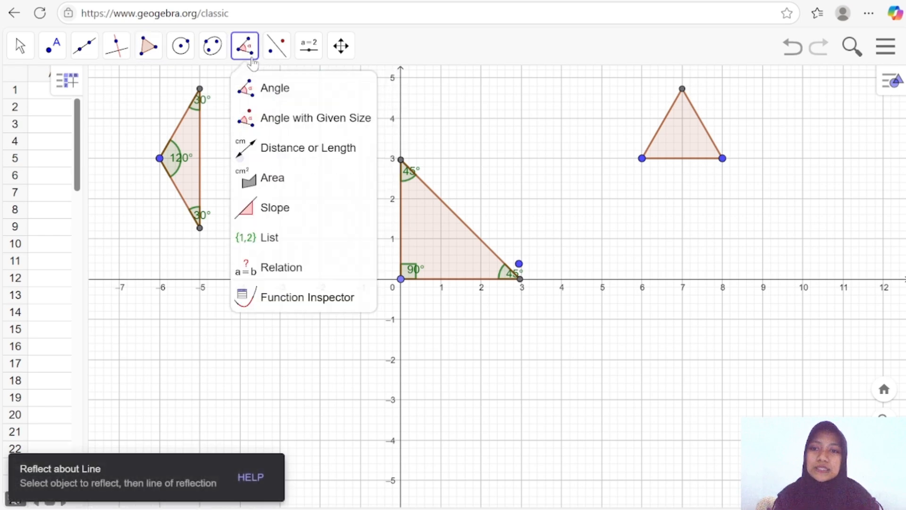
left_click(268, 88)
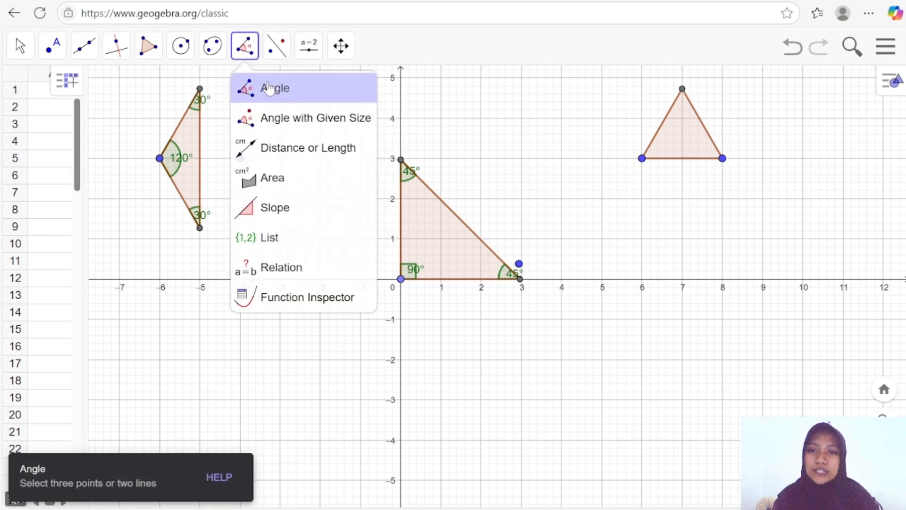
left_click(642, 158)
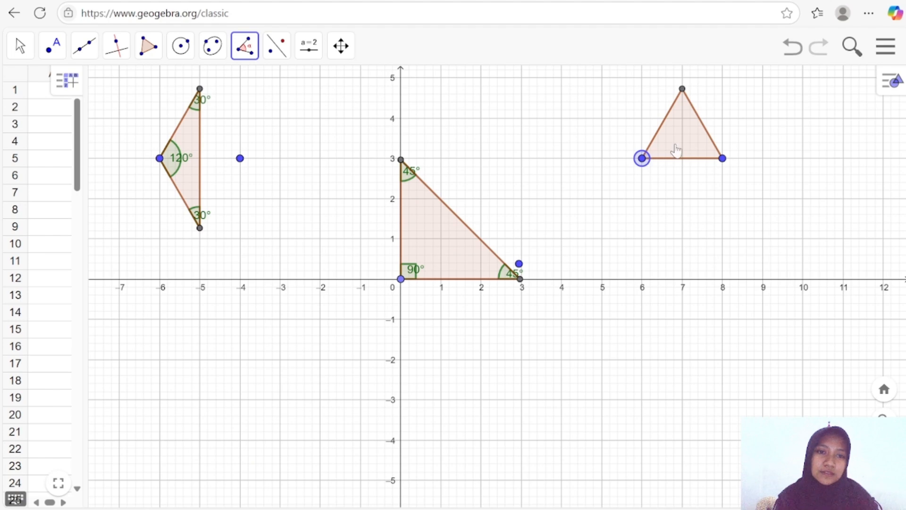
left_click(646, 160)
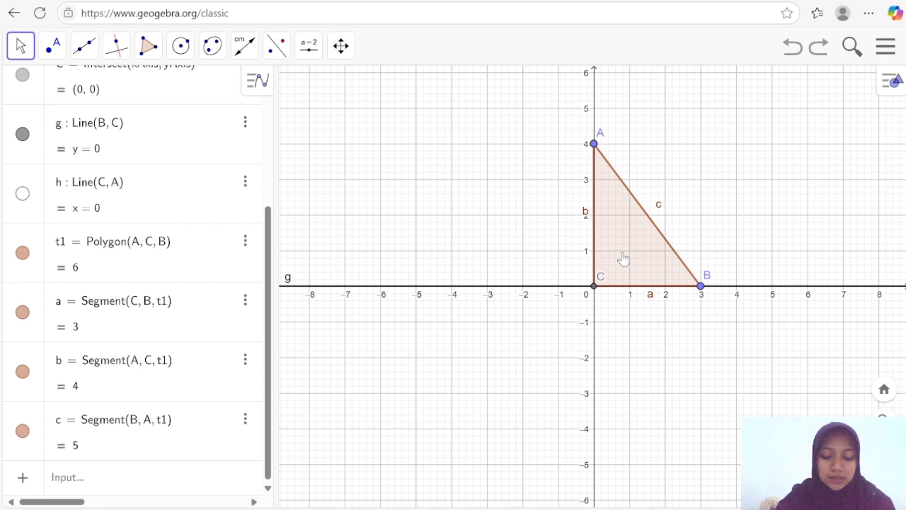
Step: Display the lengths of sides c, b and a on right triangle ABC
left_click(635, 202)
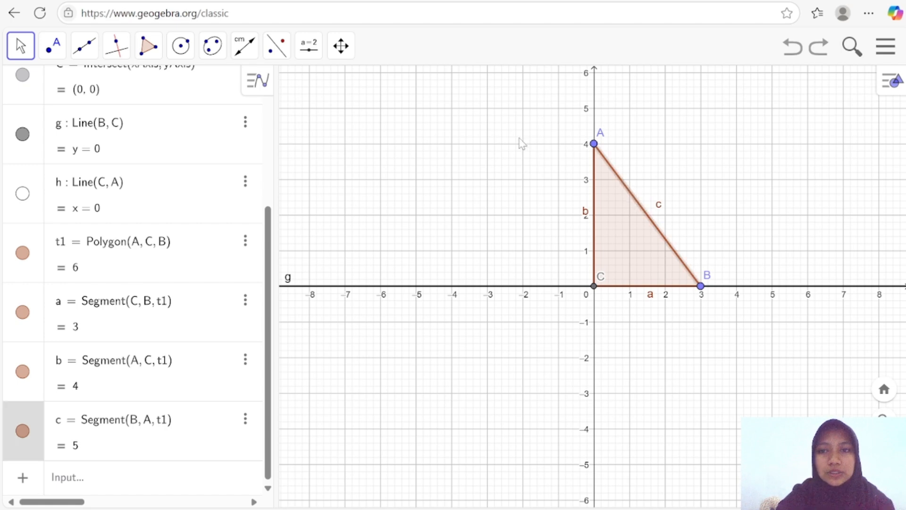
left_click(253, 49)
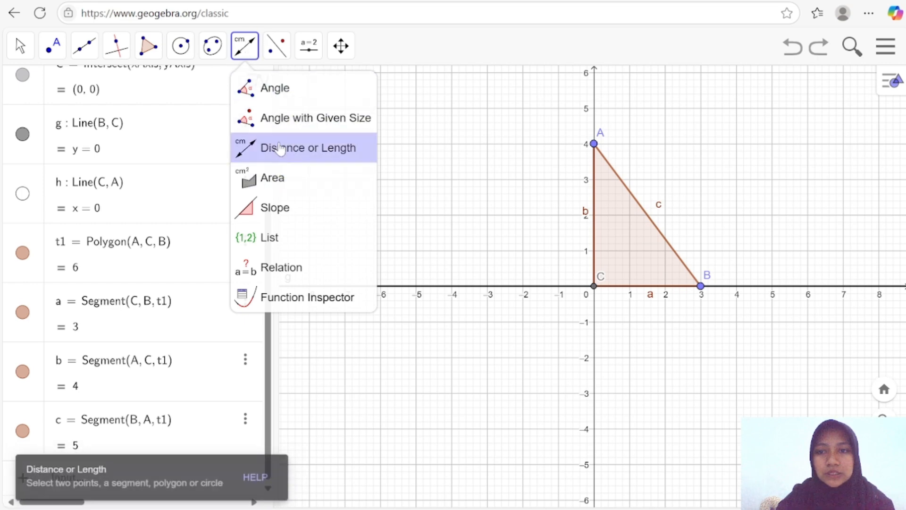
left_click(279, 144)
left_click(661, 204)
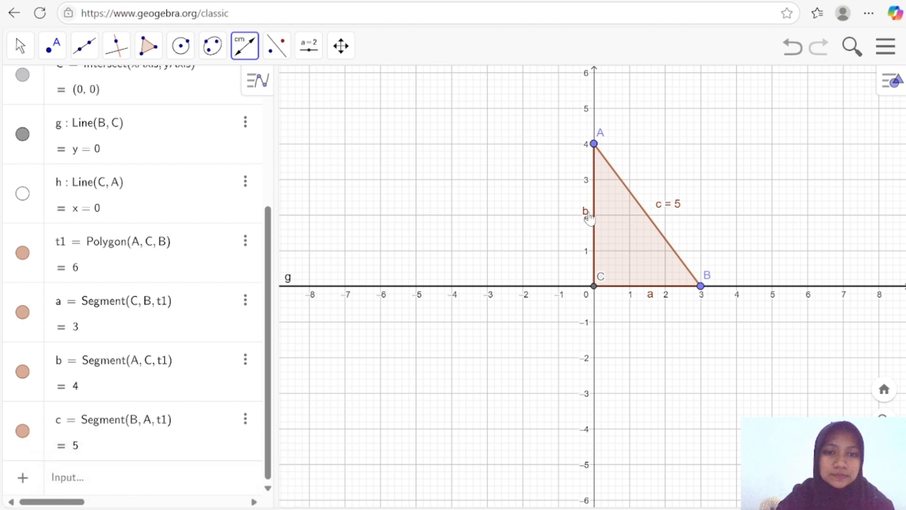
left_click(593, 219)
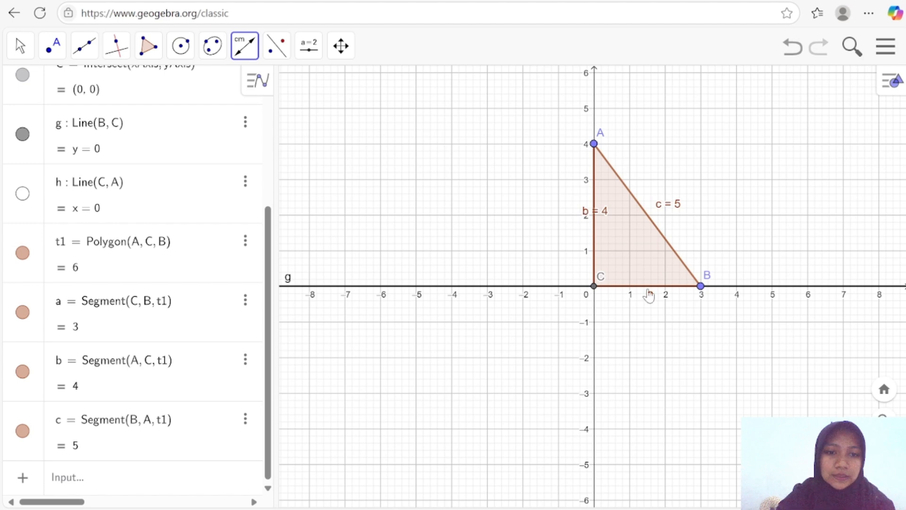
left_click(649, 291)
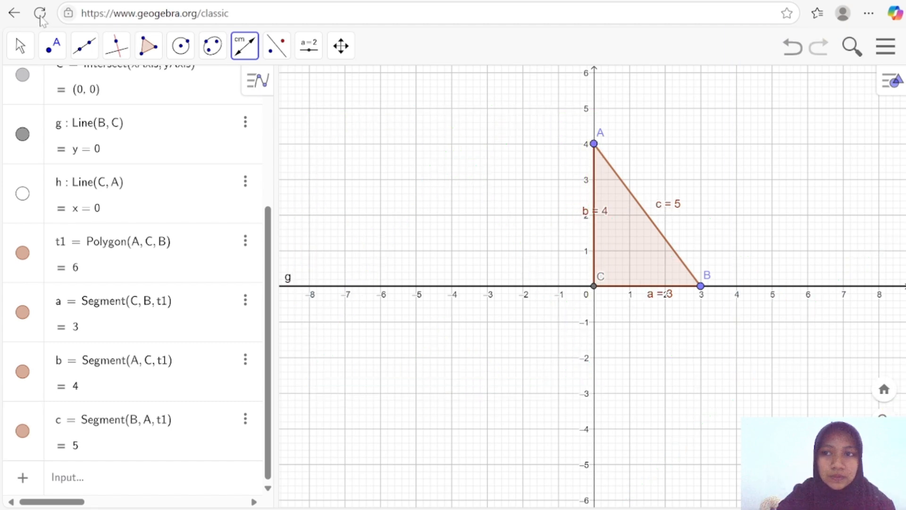
Step: Reposition the length labels of sides c, b and a so they sit just outside triangle ABC, clear of the axis numbers
left_click(20, 45)
mouse_move(181, 45)
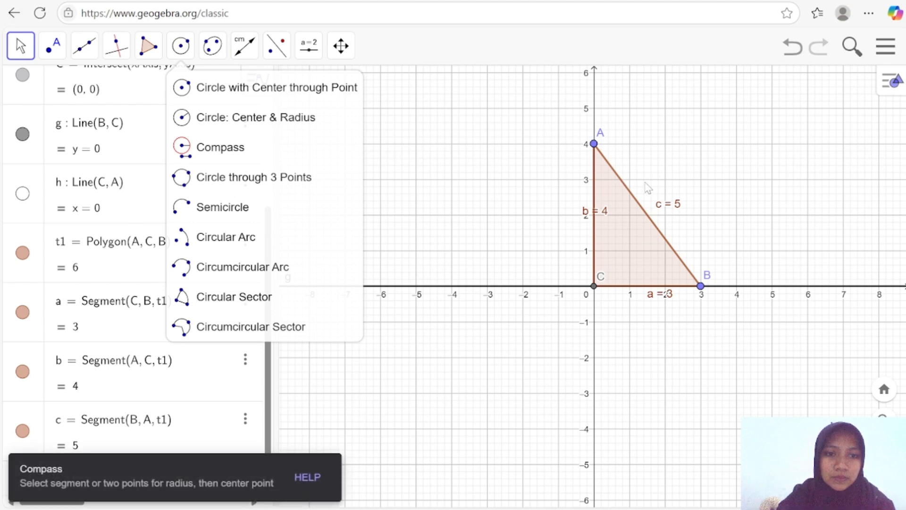
left_click(661, 211)
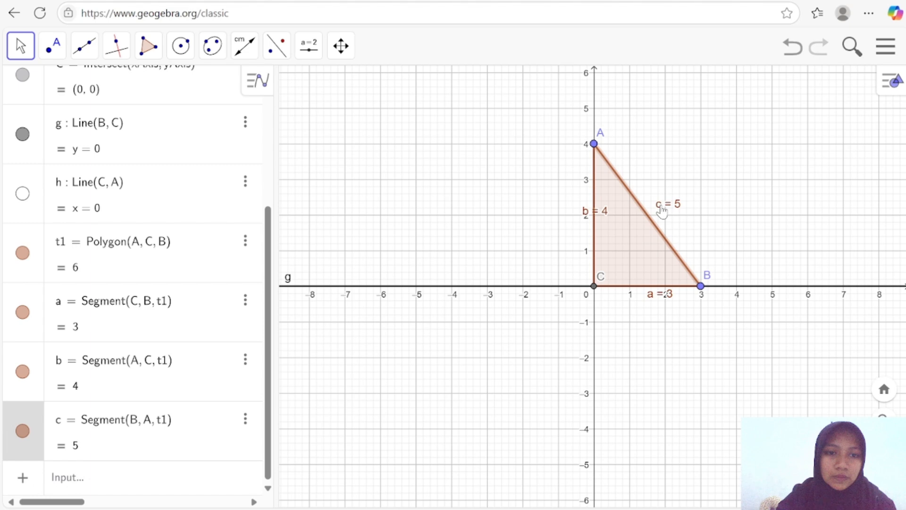
left_click(26, 57)
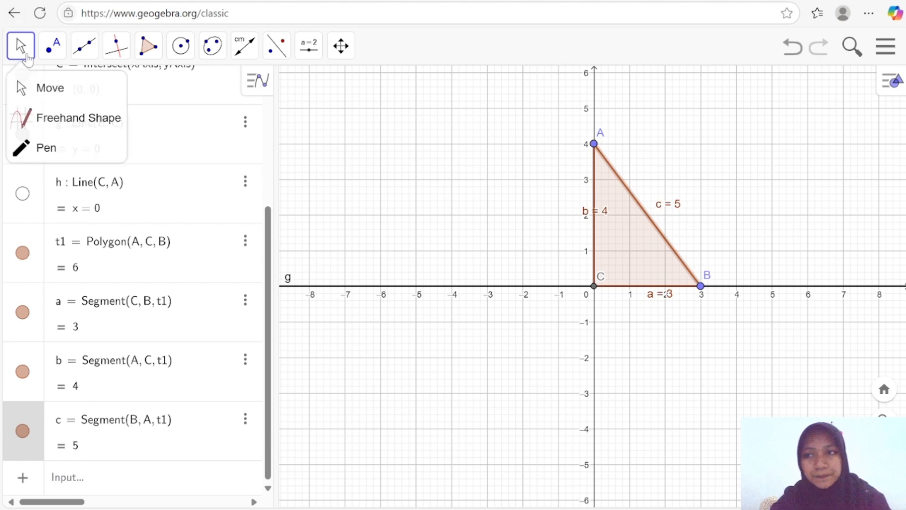
left_click(468, 151)
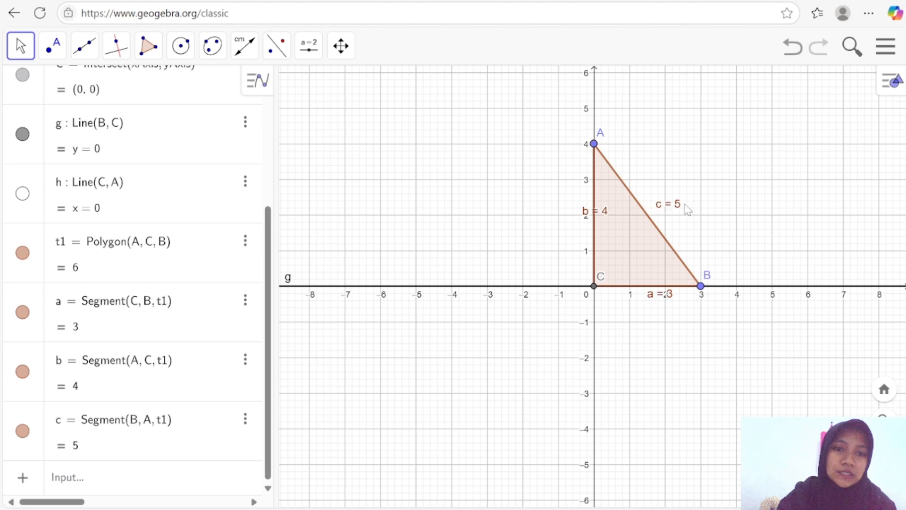
left_click_drag(669, 212, 666, 219)
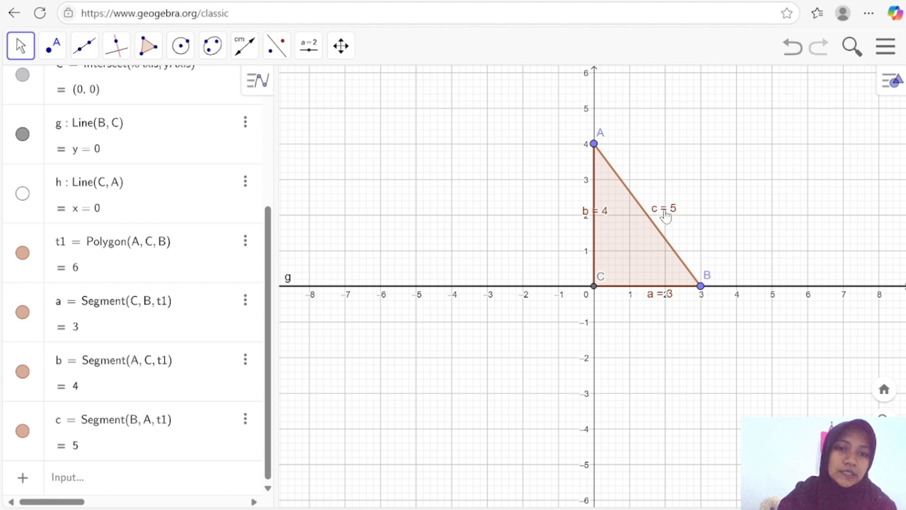
left_click(664, 213)
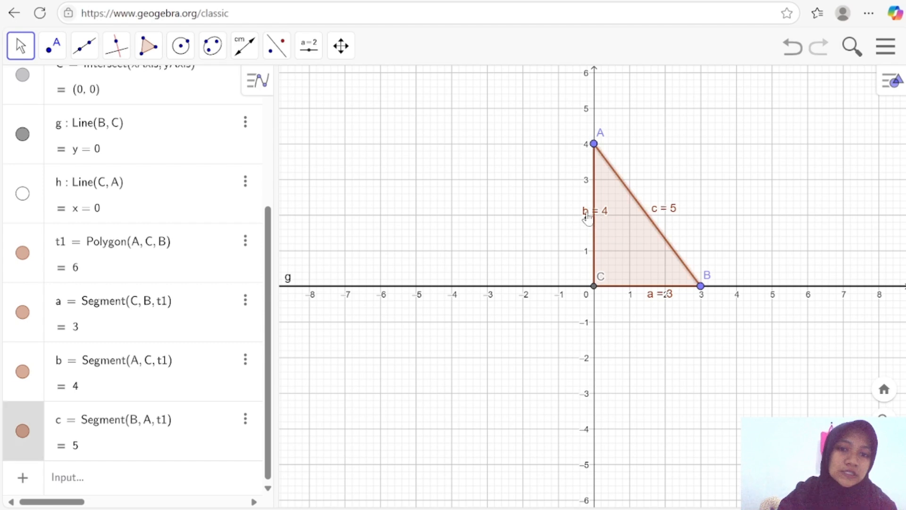
left_click_drag(587, 213, 569, 211)
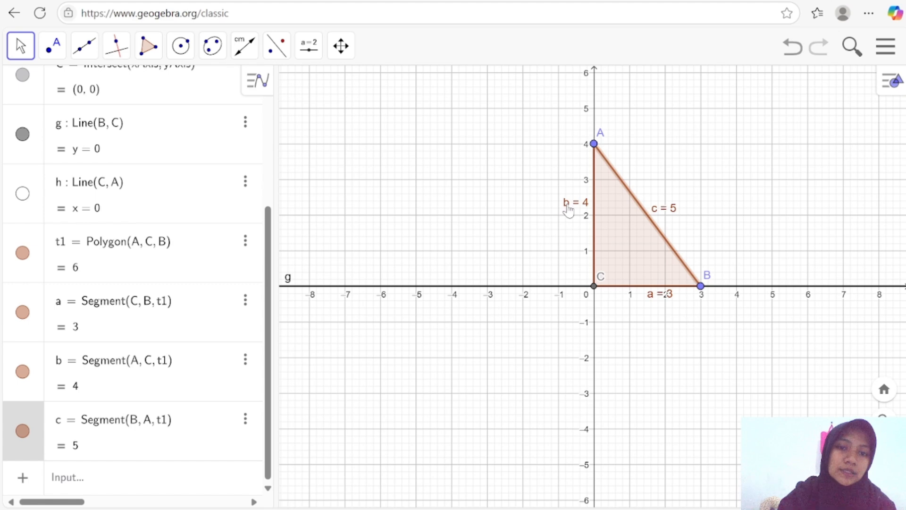
left_click_drag(658, 300, 647, 311)
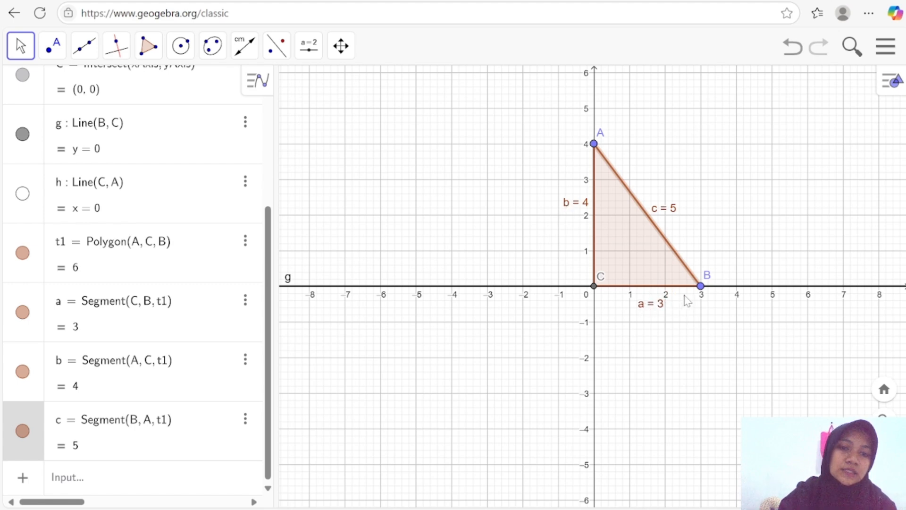
left_click(149, 46)
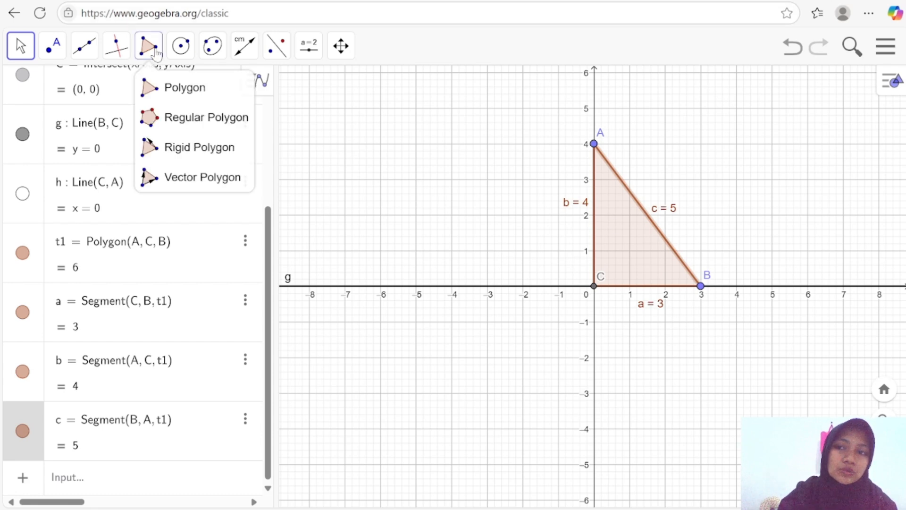
mouse_move(276, 48)
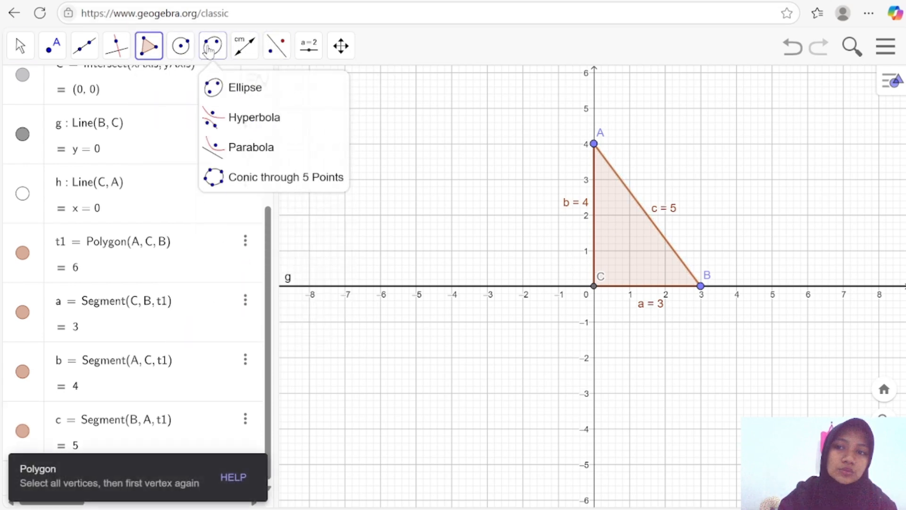
mouse_move(190, 50)
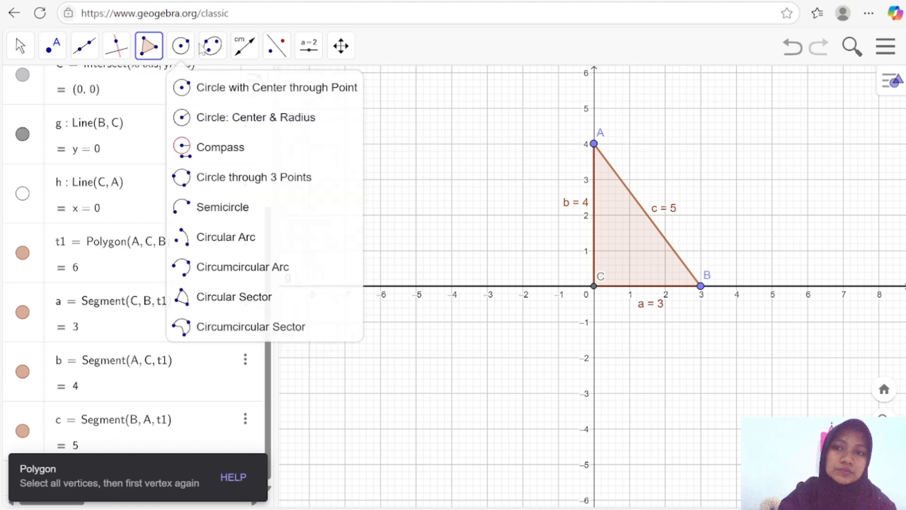
left_click(249, 47)
left_click(249, 48)
left_click(272, 87)
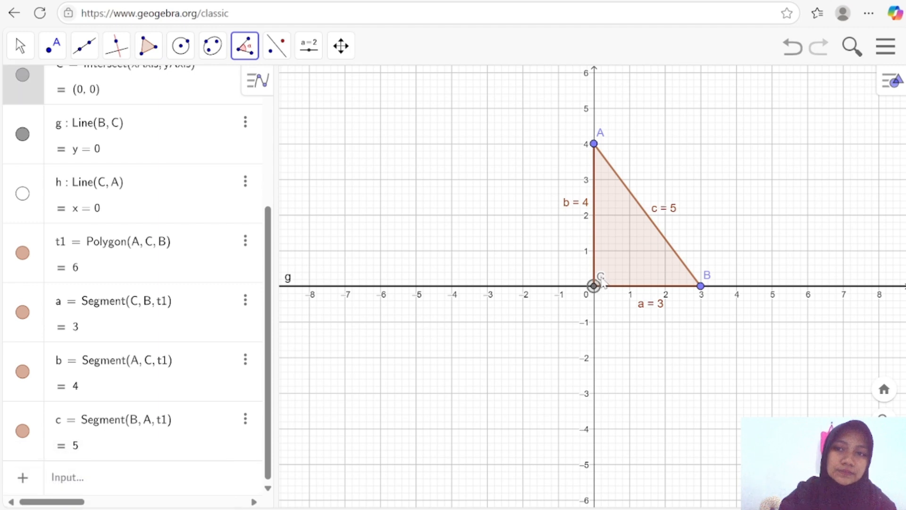
double_click(603, 282)
left_click(587, 317)
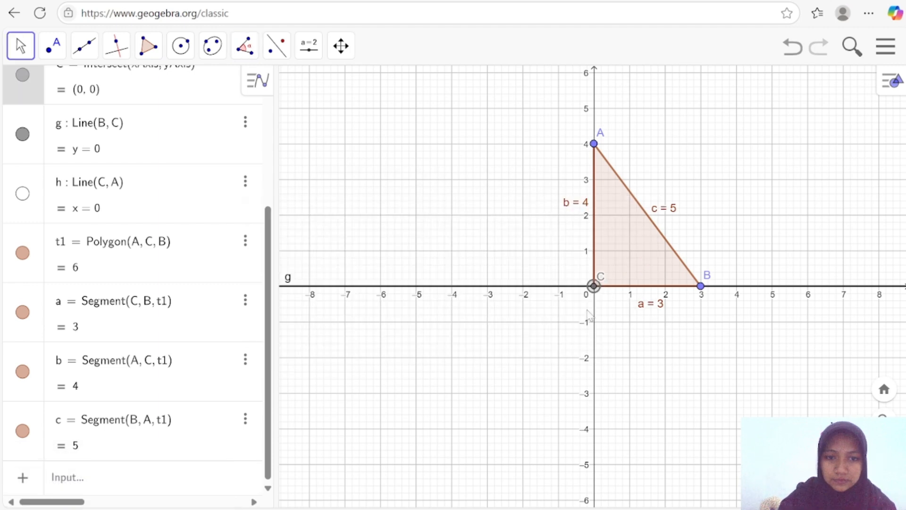
left_click(240, 52)
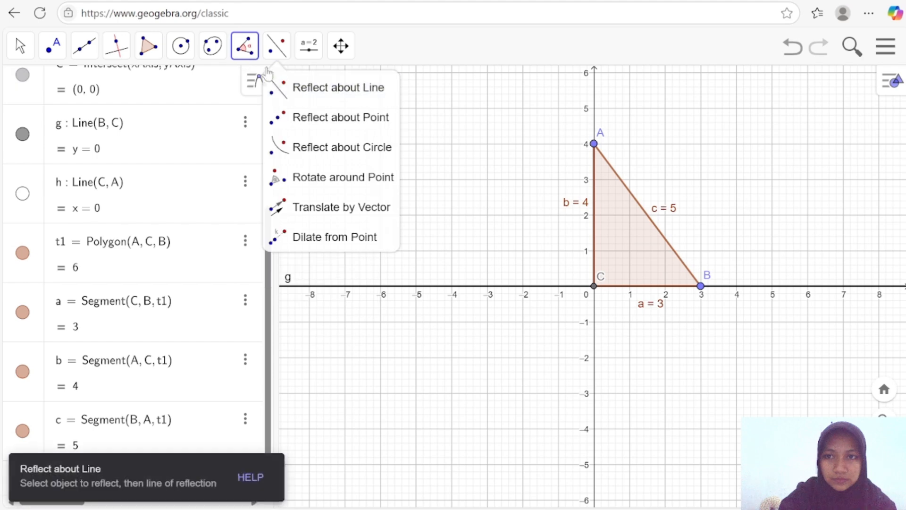
left_click(273, 87)
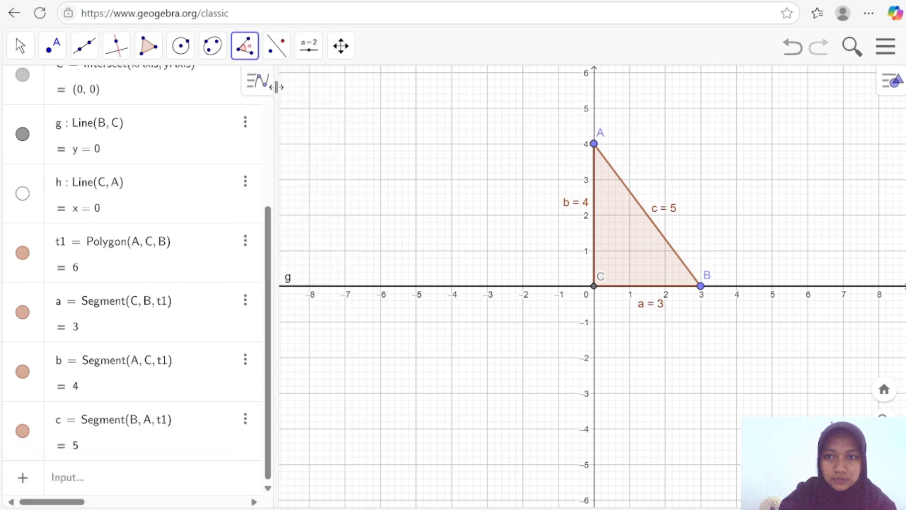
left_click(603, 281)
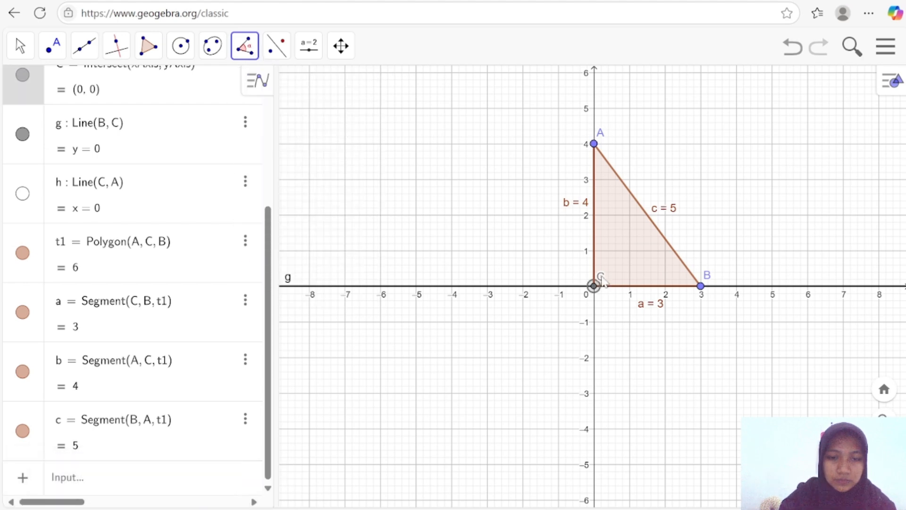
left_click(594, 287)
left_click(601, 282)
double_click(600, 281)
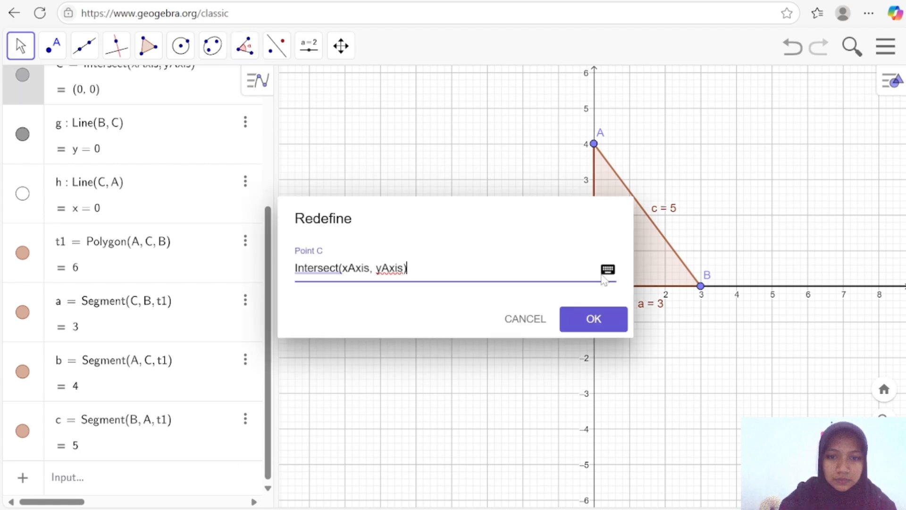
left_click(594, 320)
Step: Mark all three interior angles of right triangle ABC with the Angle tool, leaving no stray point below side a
left_click(245, 46)
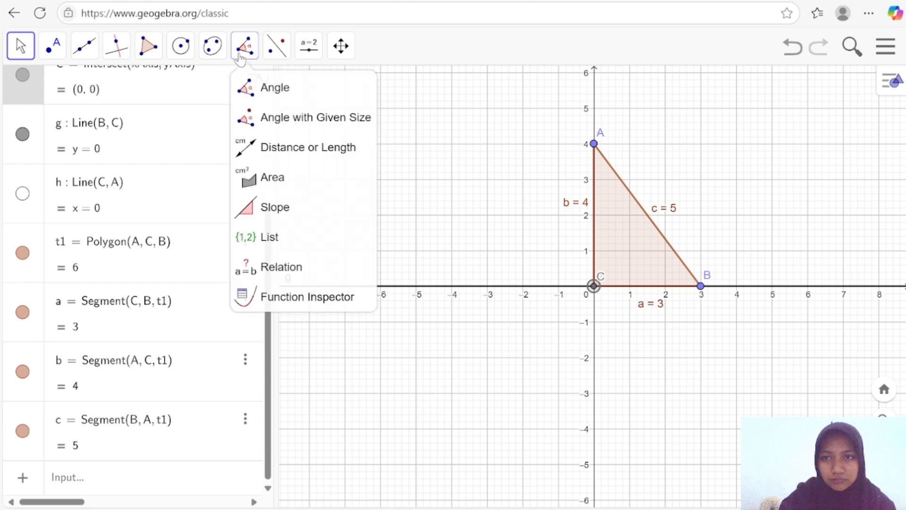
mouse_move(276, 46)
left_click(292, 93)
mouse_move(244, 45)
left_click(295, 87)
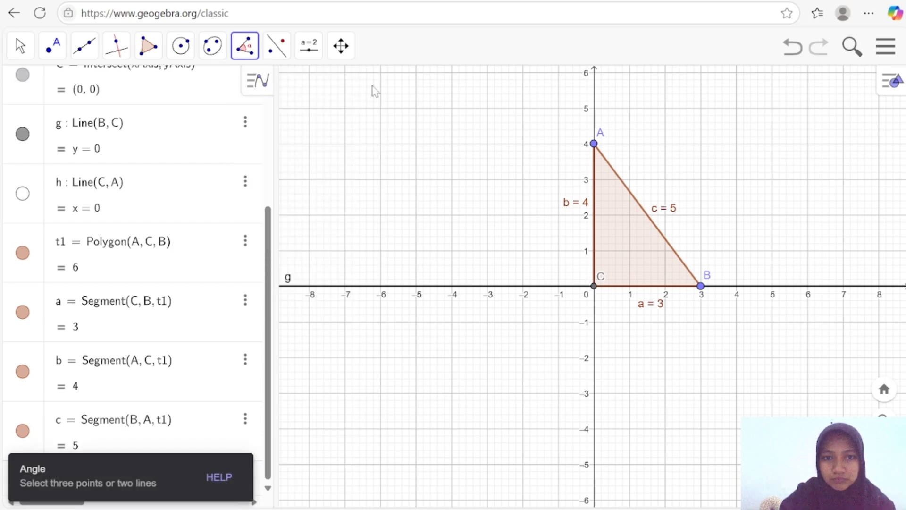
left_click(600, 281)
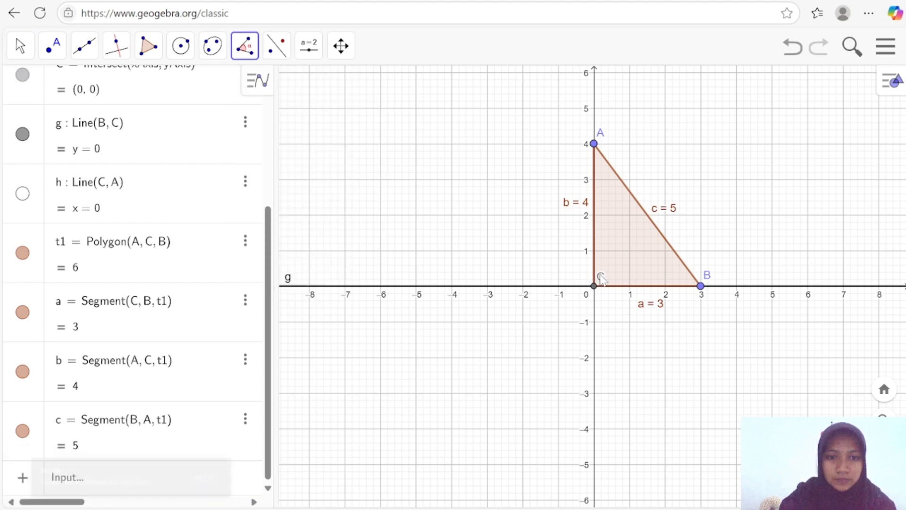
left_click(601, 281)
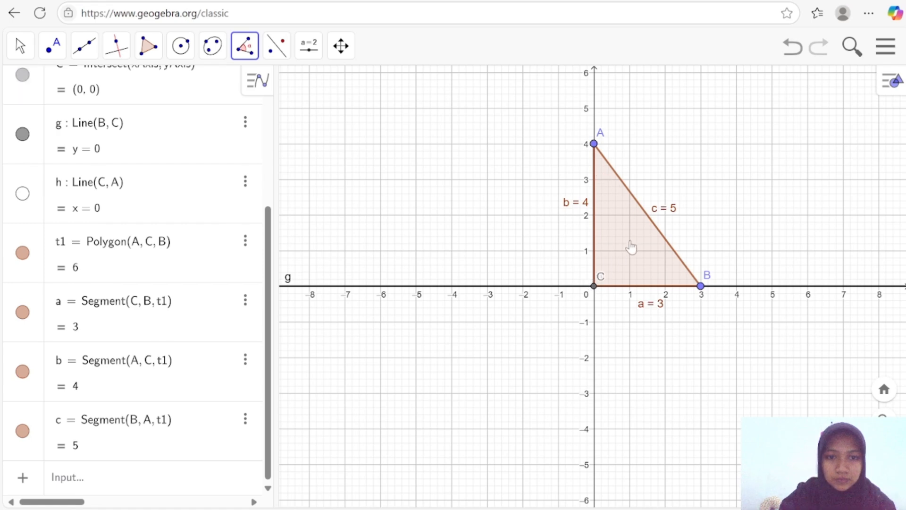
left_click(631, 248)
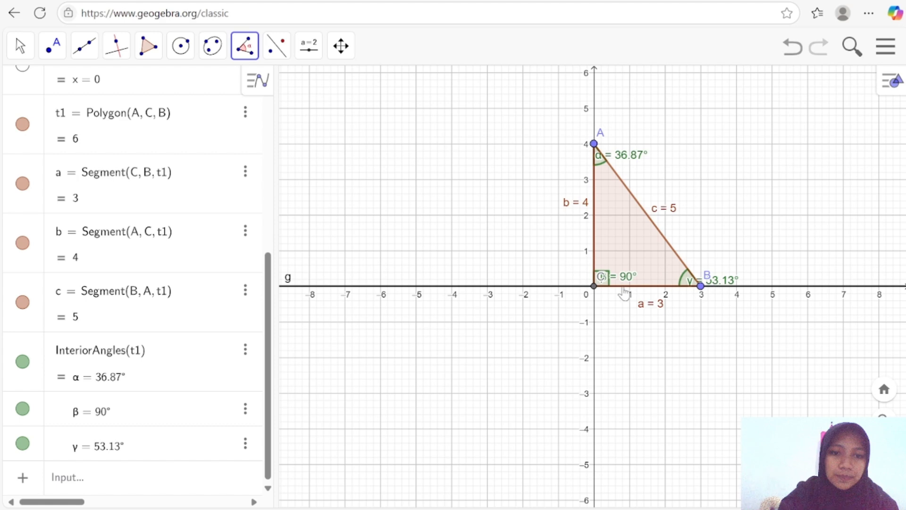
left_click(624, 314)
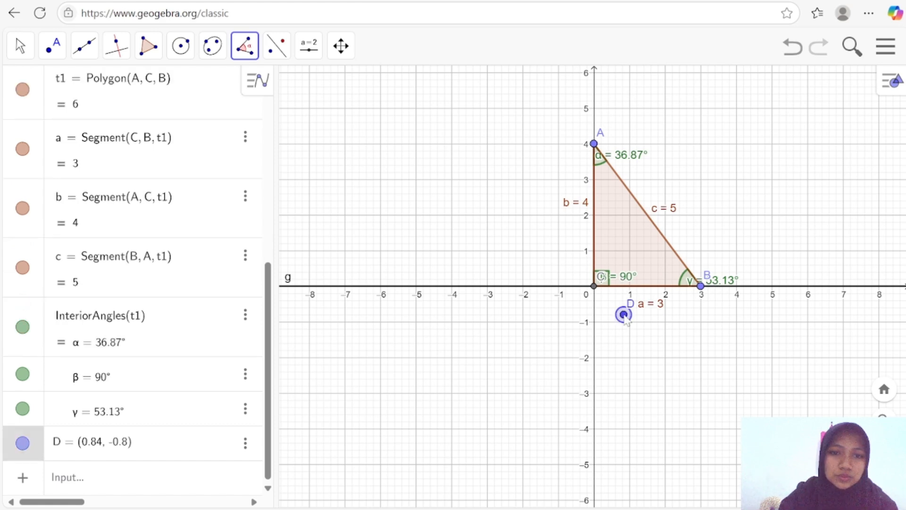
left_click(789, 47)
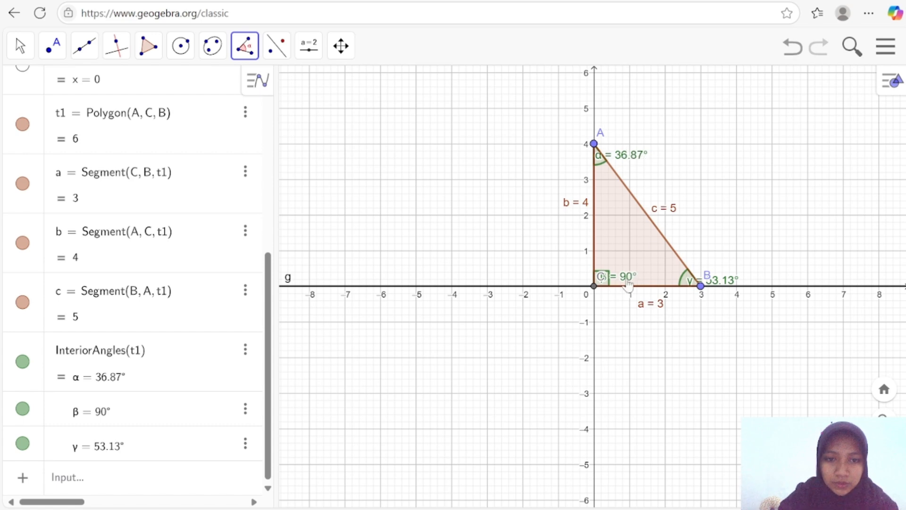
scroll(638, 187, "up", 4)
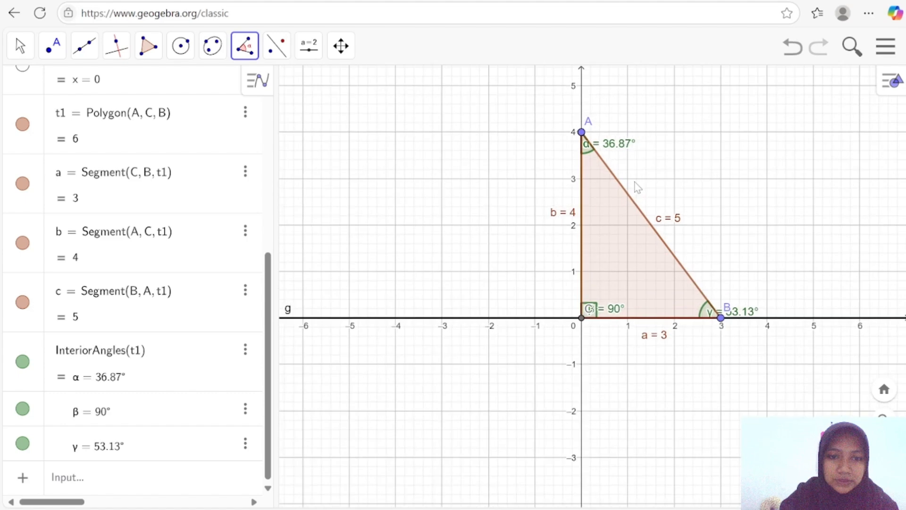
scroll(639, 187, "up", 1)
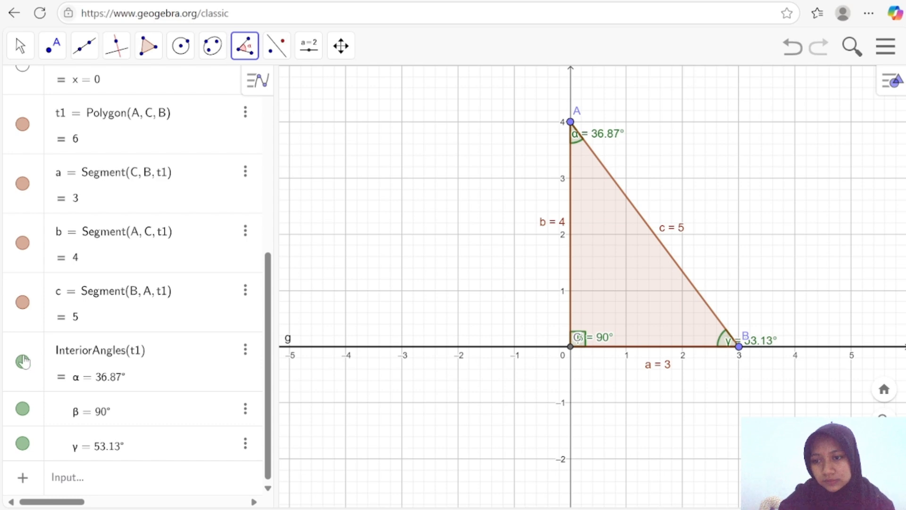
Step: Hide interior angles α and β of right triangle ABC, keeping only the angle at vertex B displayed
left_click(22, 361)
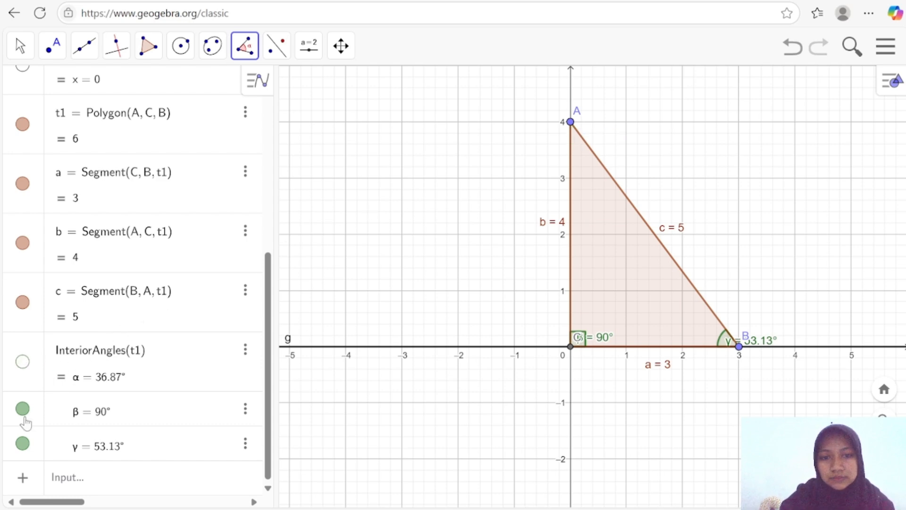
left_click(23, 411)
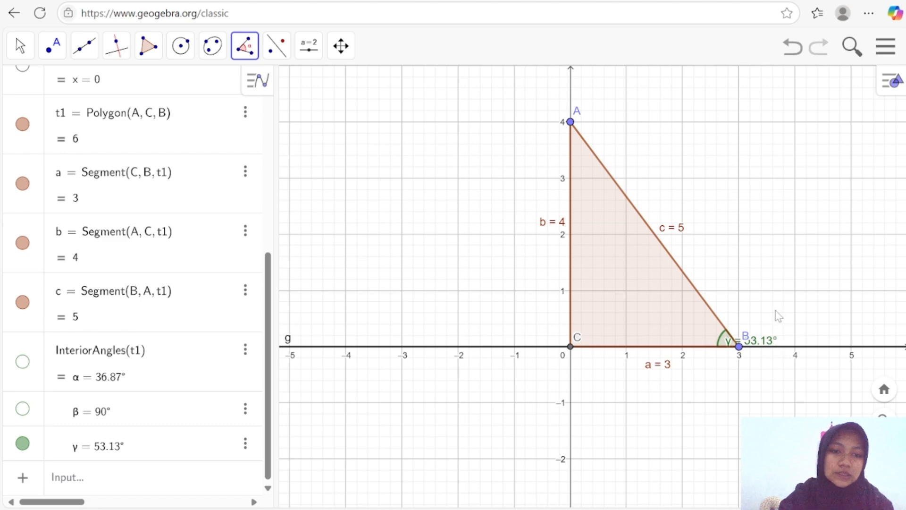
Step: Define the ratio P = b/c from the side lengths of right triangle ABC
left_click(108, 478)
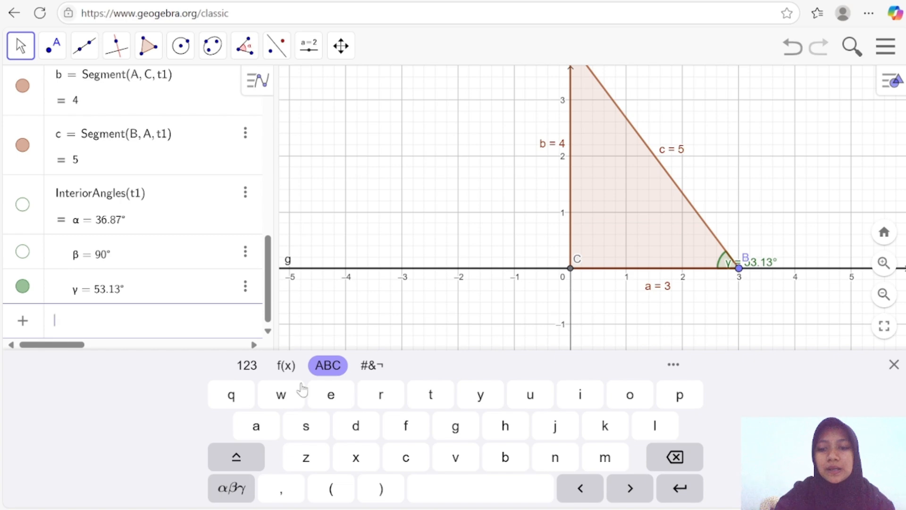
left_click(236, 457)
left_click(686, 400)
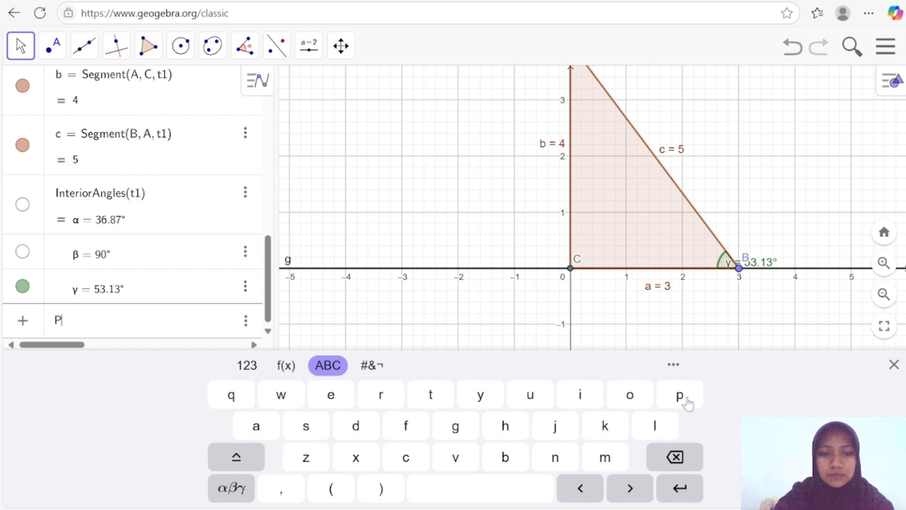
left_click(249, 367)
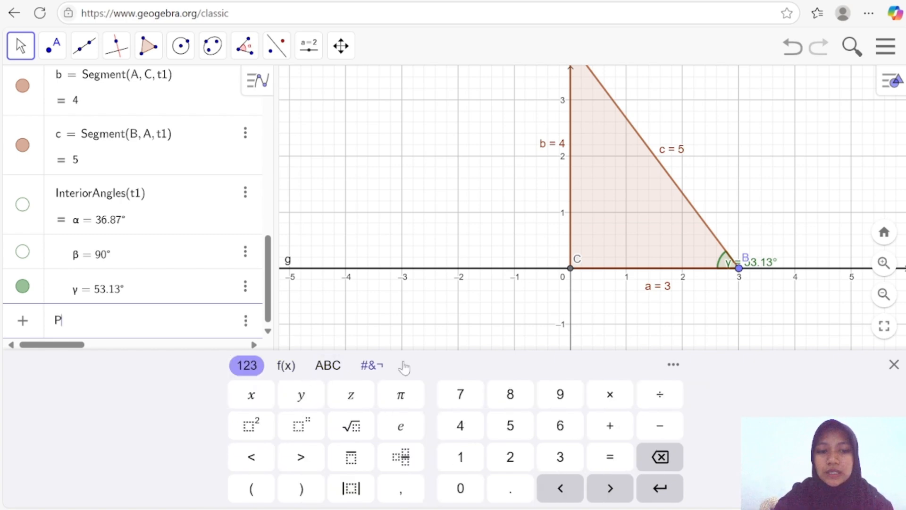
left_click(610, 457)
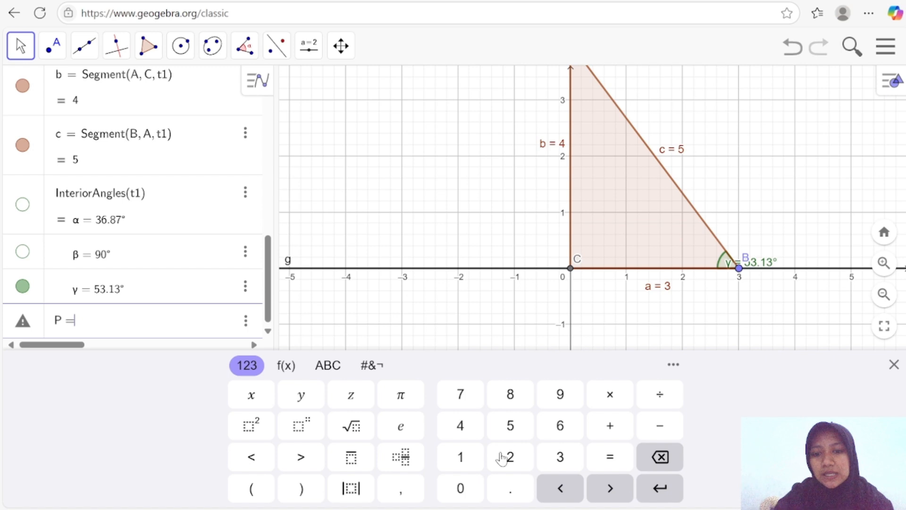
left_click(326, 365)
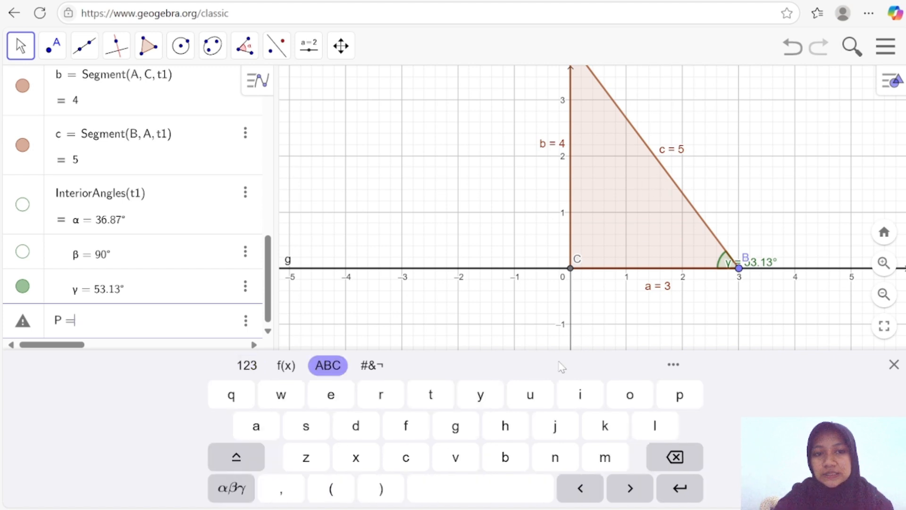
left_click(506, 456)
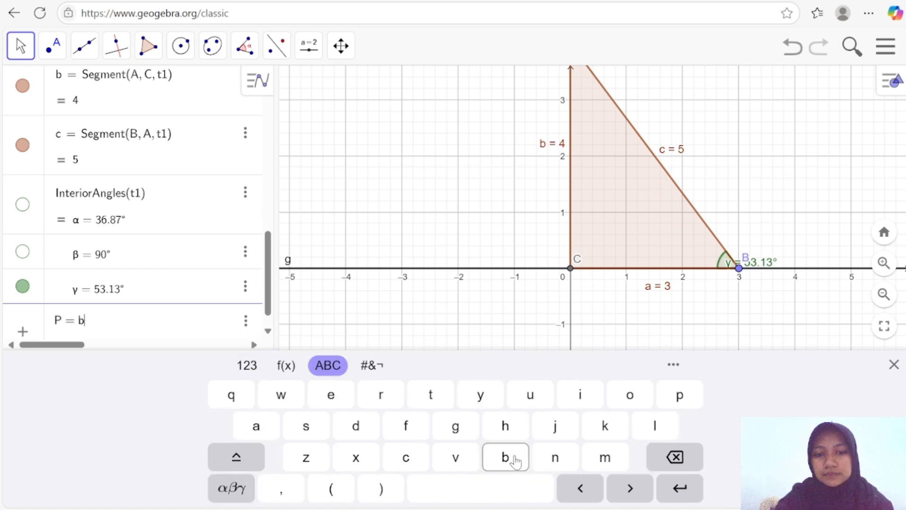
left_click(246, 366)
left_click(644, 399)
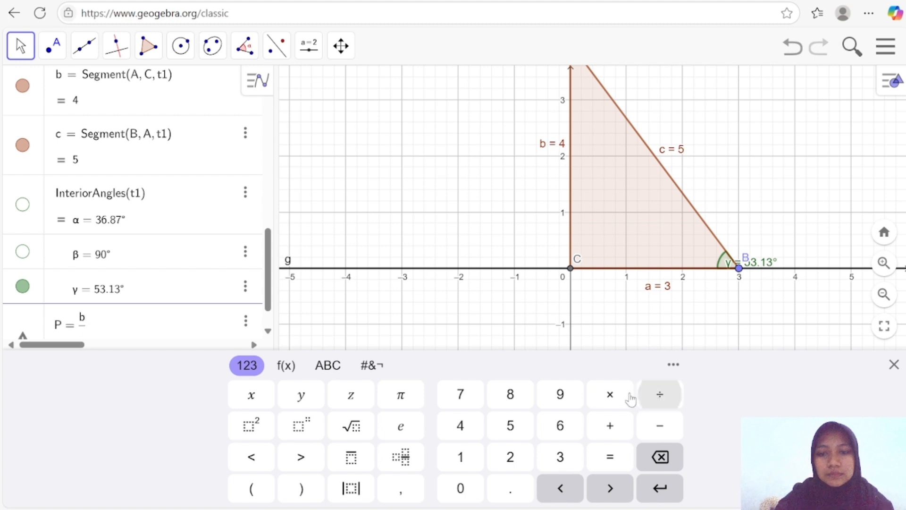
left_click(327, 371)
left_click(404, 458)
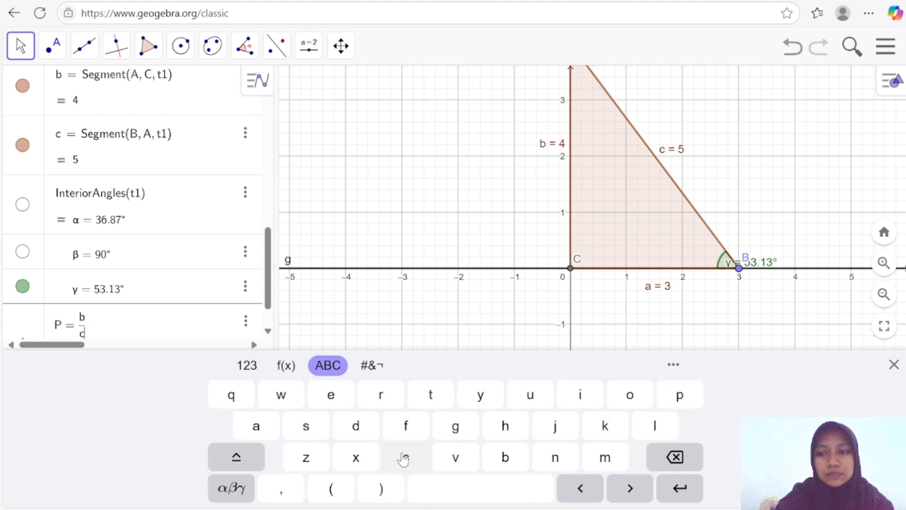
key("Return")
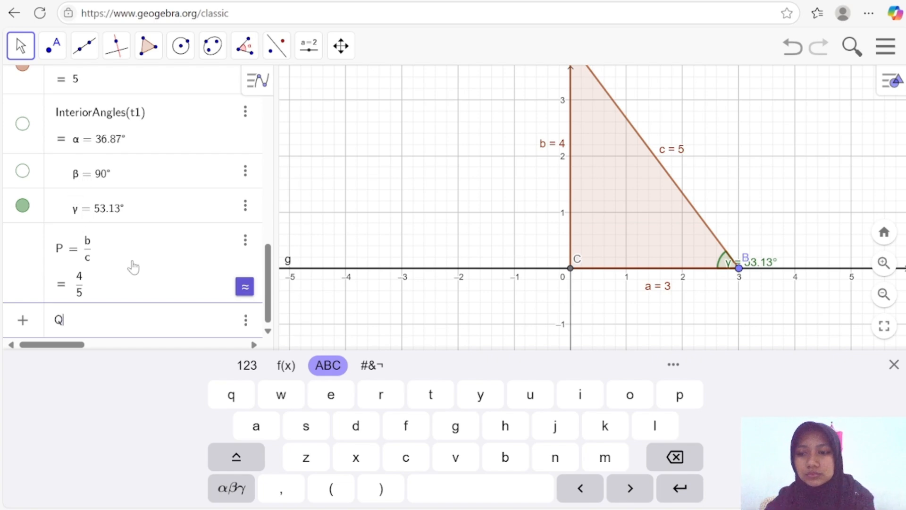
Step: Define the ratio Q = a/c from the side lengths of right triangle ABC
type("=")
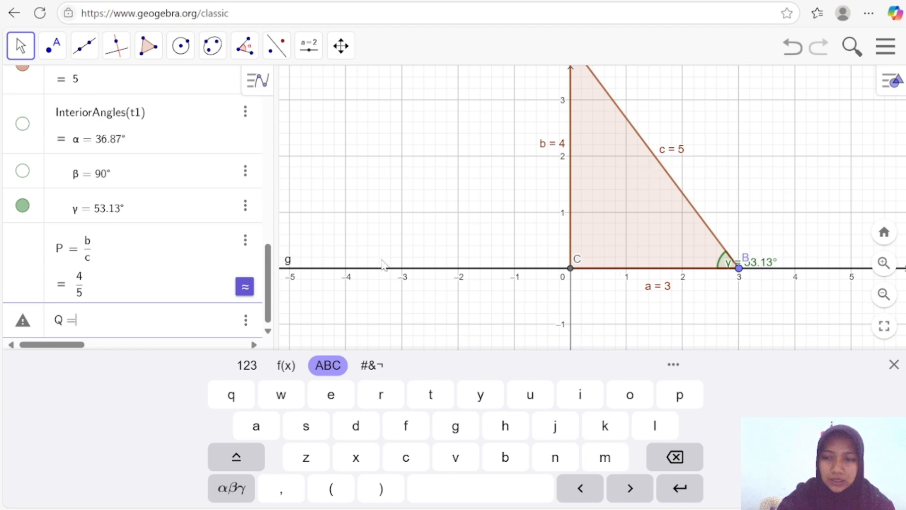
key("BackSpace")
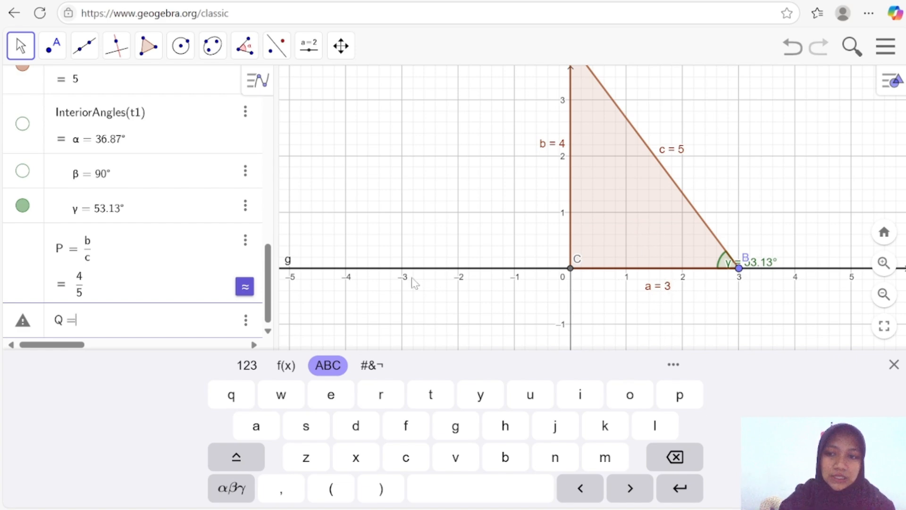
left_click(253, 424)
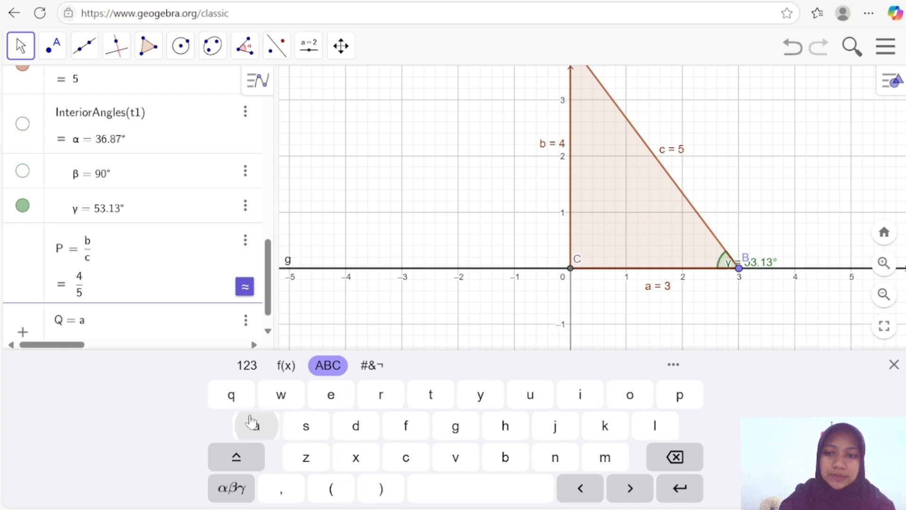
left_click(249, 371)
left_click(659, 394)
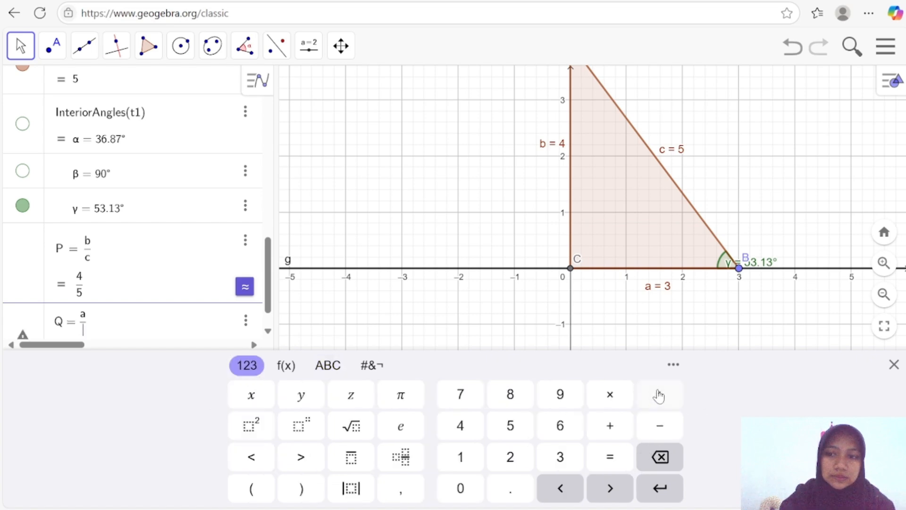
left_click(321, 372)
left_click(406, 459)
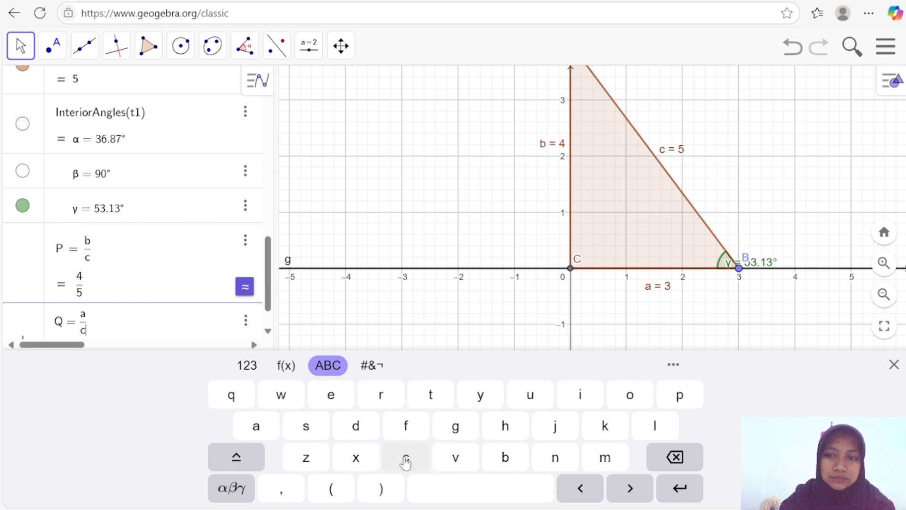
key("Return")
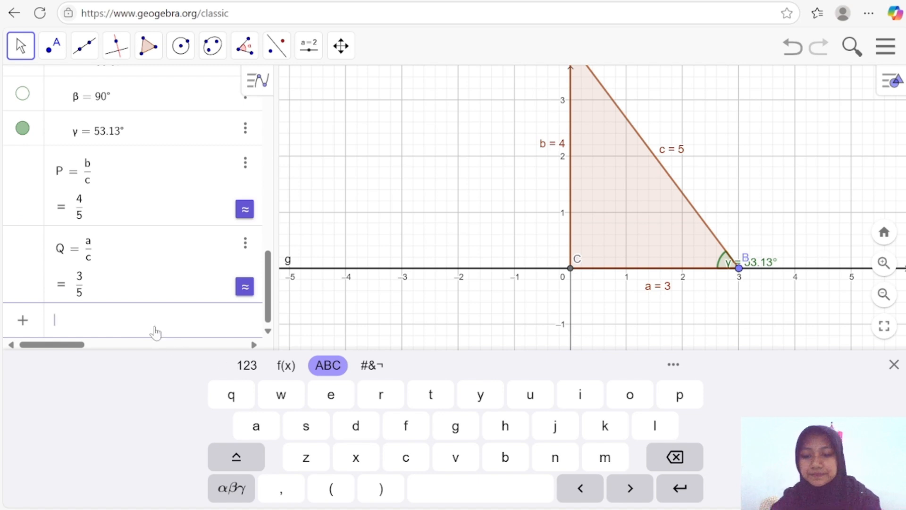
Step: Define the ratio R = b/a from the two legs of right triangle ABC
type("=")
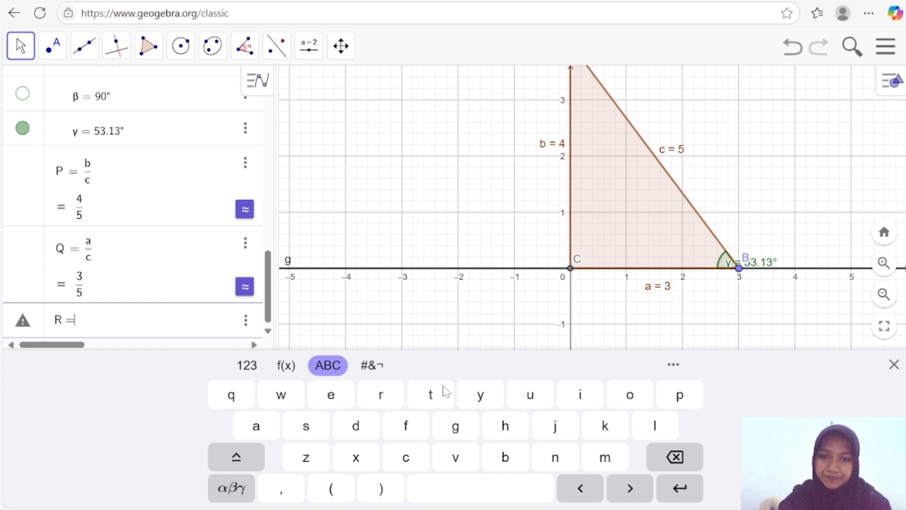
left_click(505, 457)
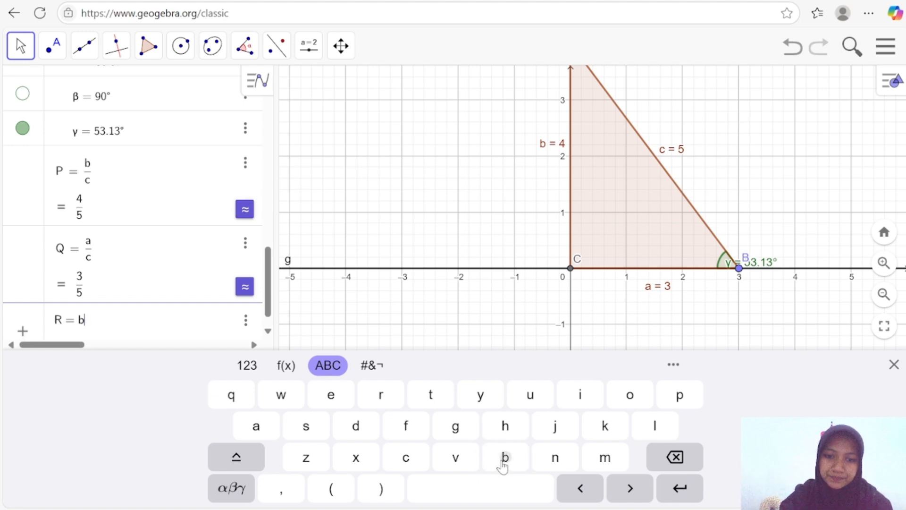
left_click(257, 366)
left_click(654, 404)
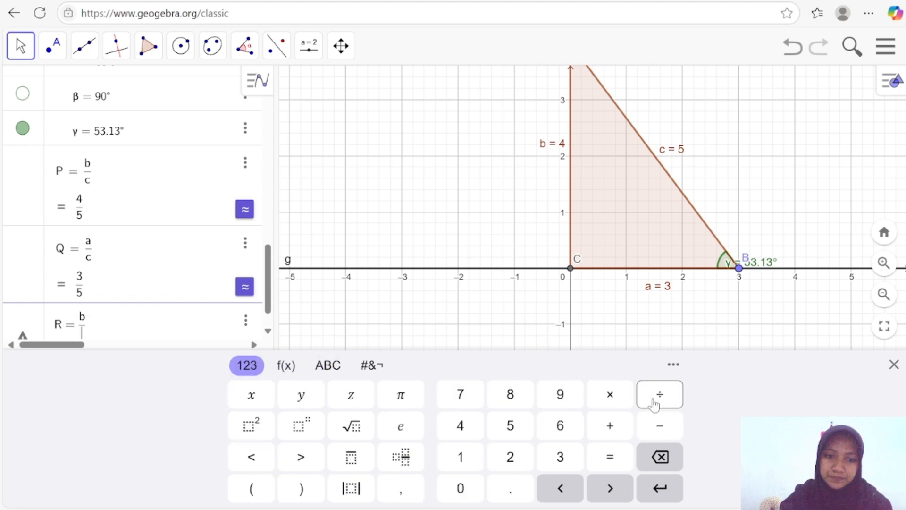
left_click(334, 369)
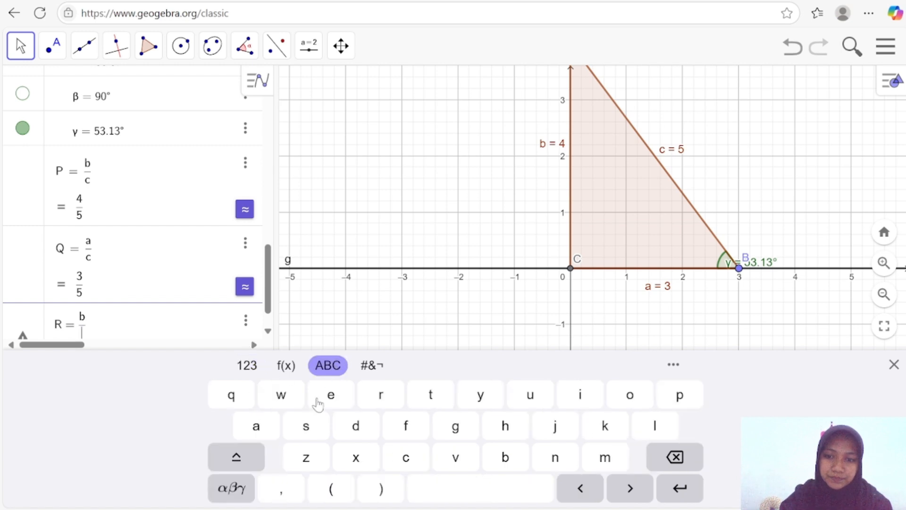
left_click(257, 426)
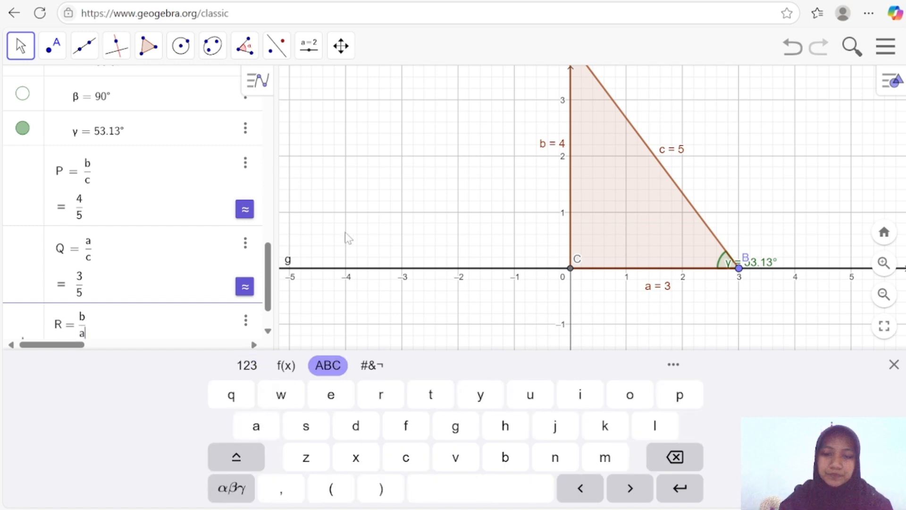
key("Return")
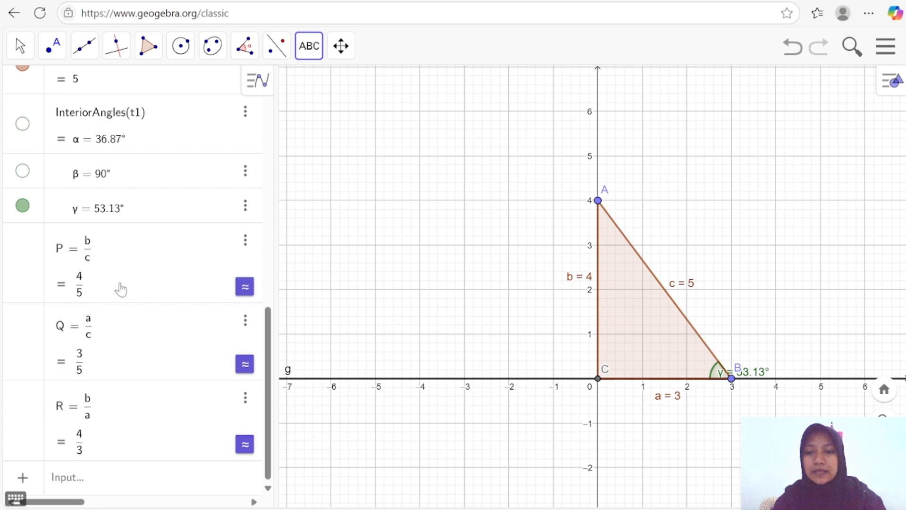
Step: Start a Text object in the empty area to the left of triangle ABC and enter "sin γ =" with the Greek symbol
left_click(309, 49)
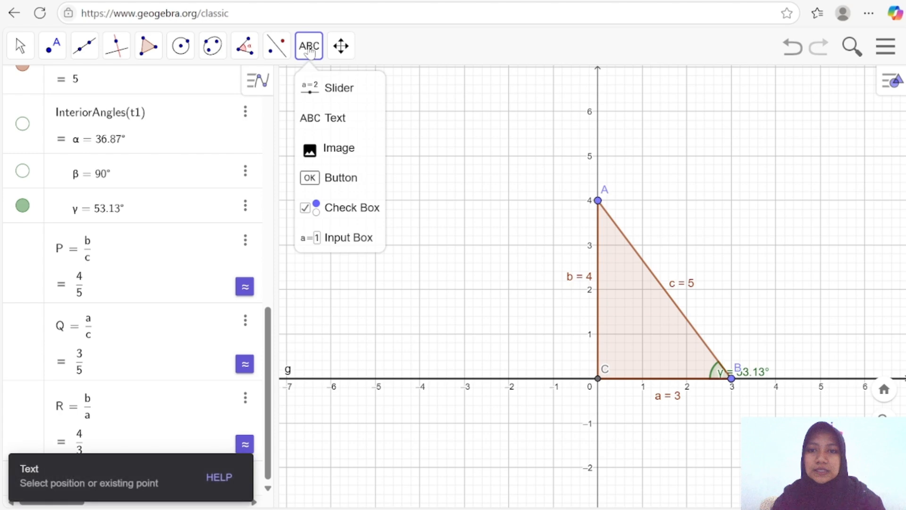
left_click(330, 118)
left_click(365, 226)
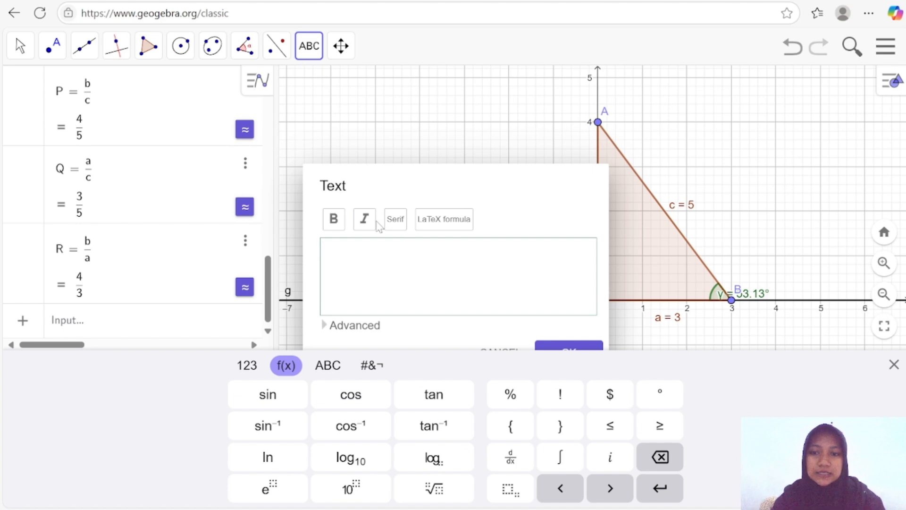
left_click(281, 405)
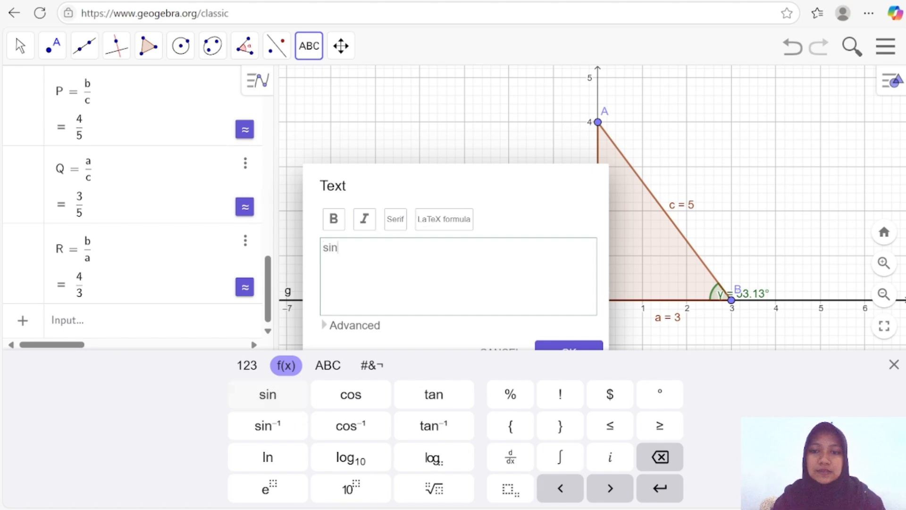
left_click(359, 326)
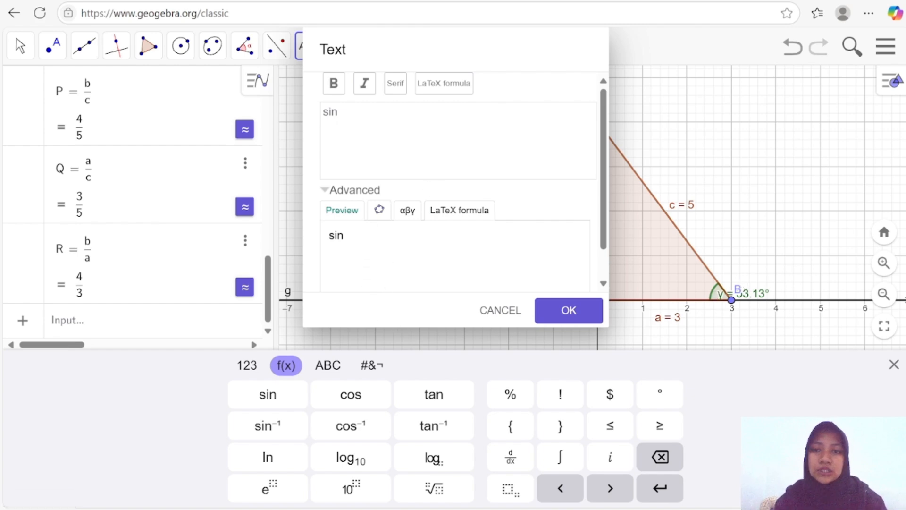
scroll(430, 227, "down", 1)
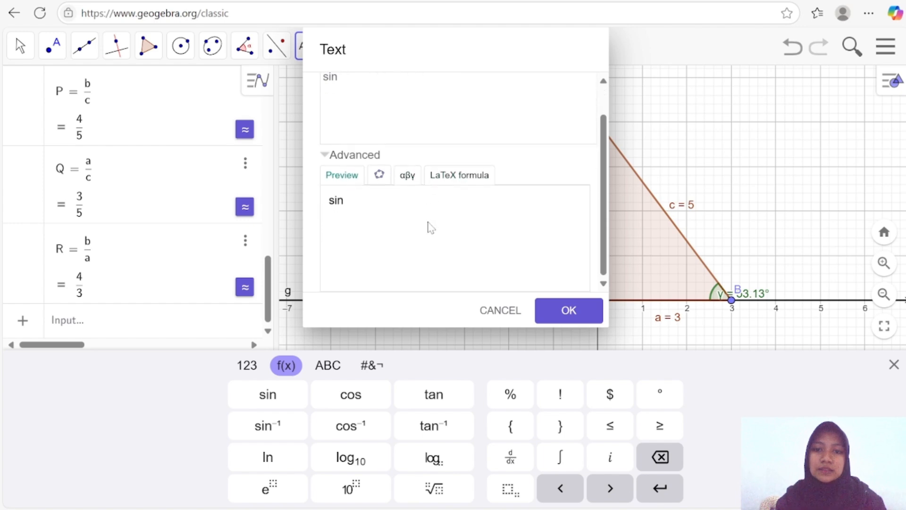
scroll(430, 227, "up", 1)
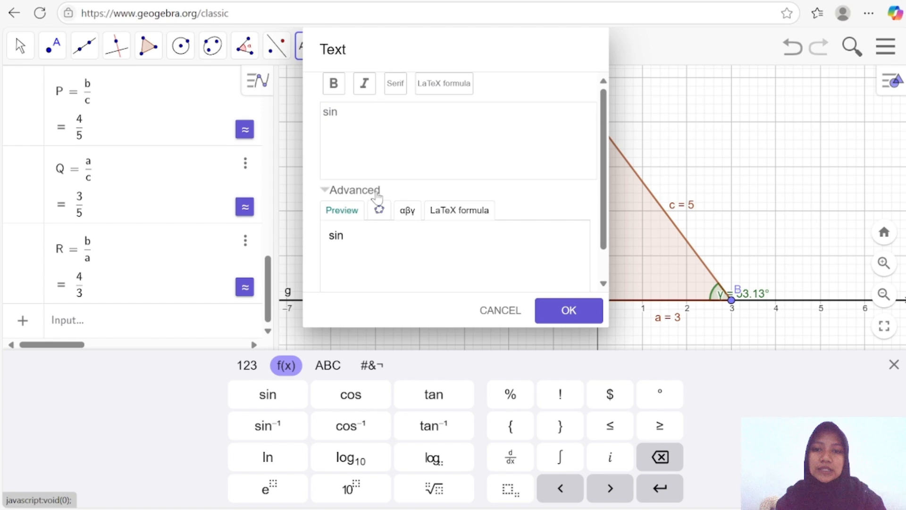
left_click(407, 211)
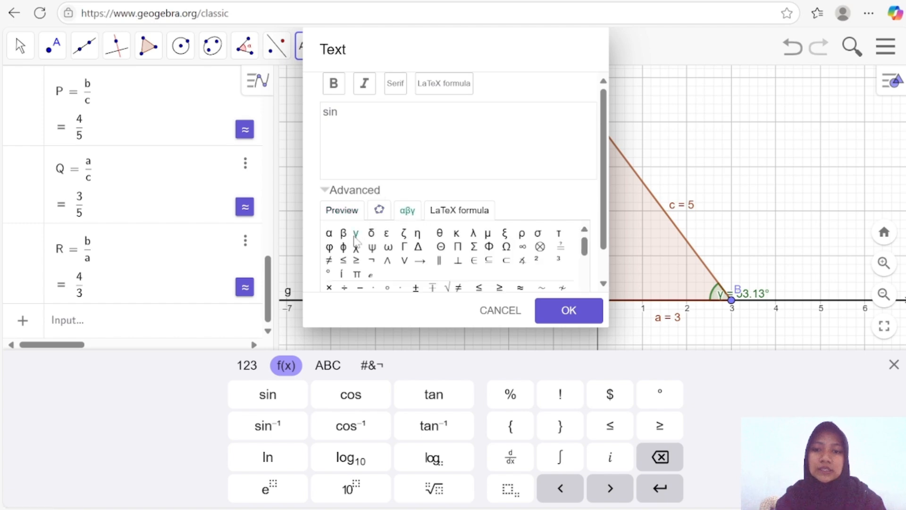
left_click(357, 234)
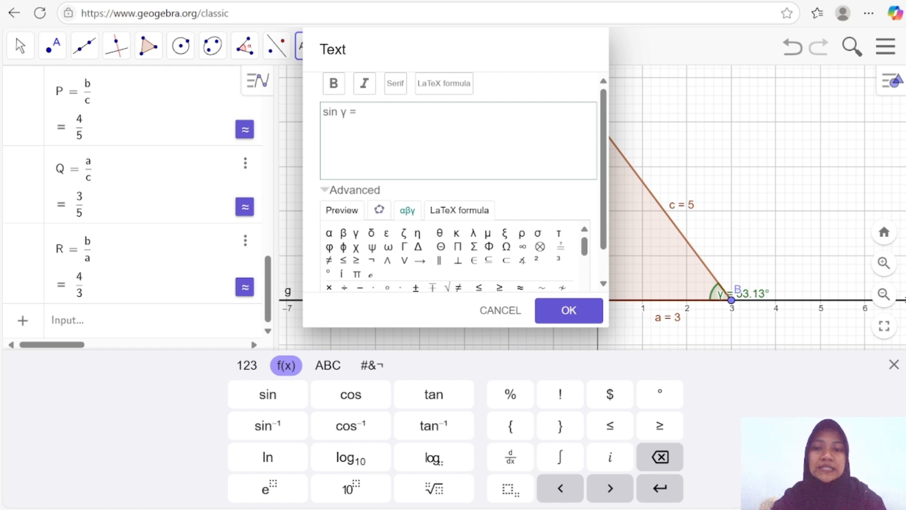
Step: Append a LaTeX fraction with "depan" over "miring", followed by "=", to the sin γ text
left_click(449, 213)
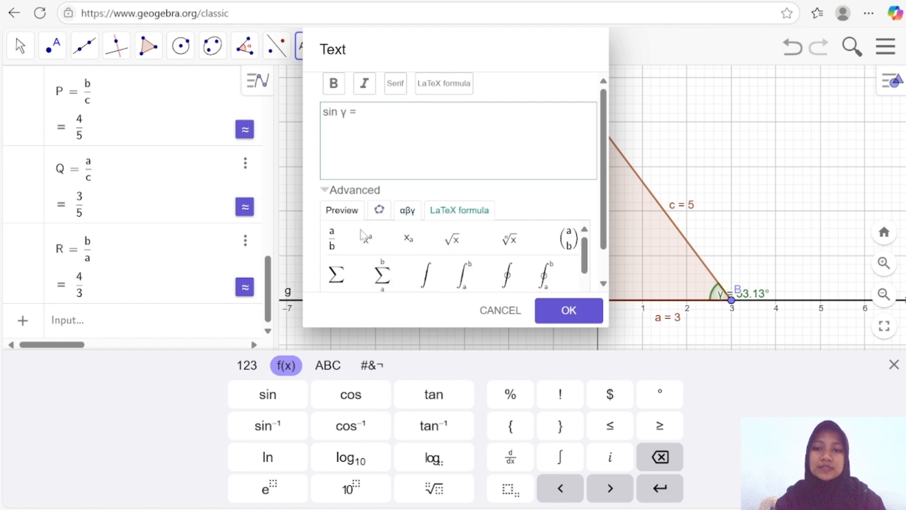
left_click(332, 239)
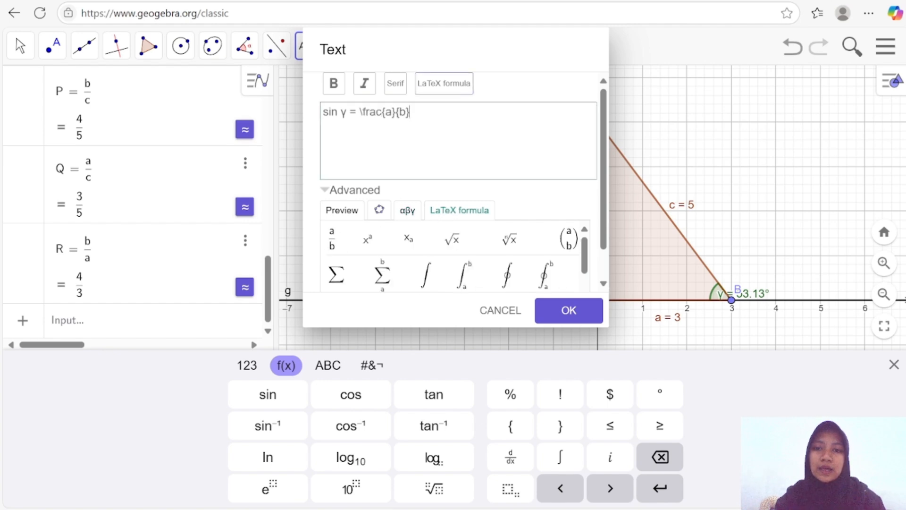
key("BackSpace")
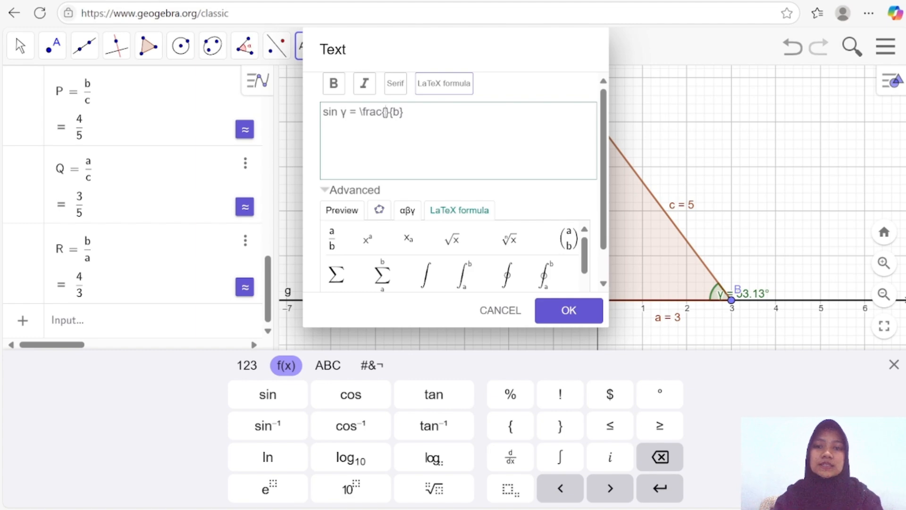
type("depan")
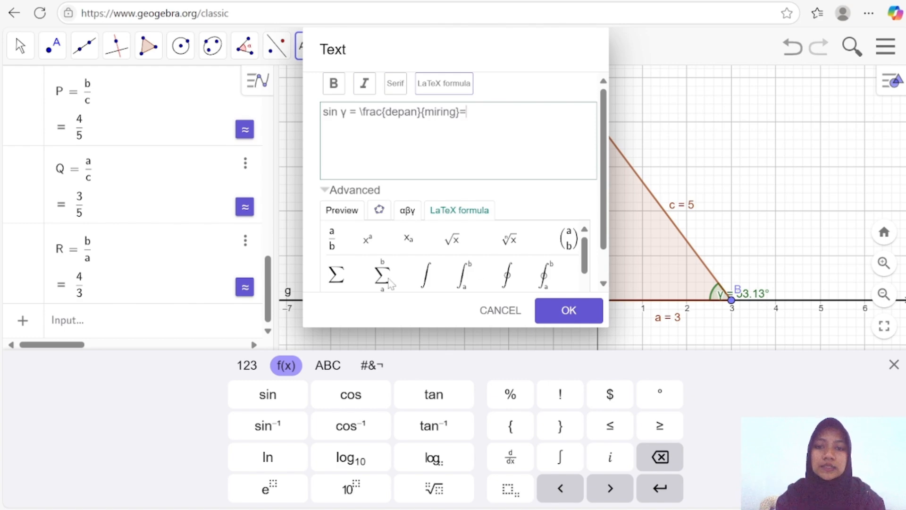
Step: Append a second fraction to the sin γ text with linked object b as numerator and linked object c as denominator, followed by "="
left_click(331, 248)
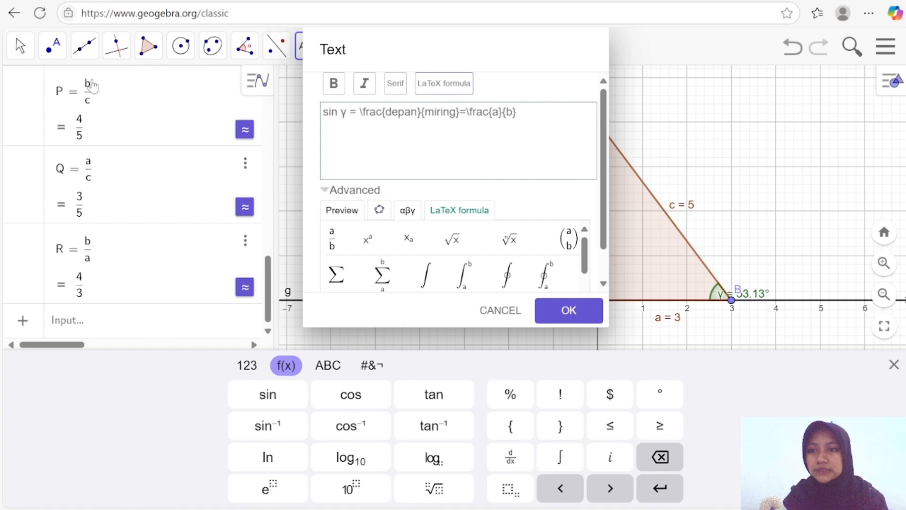
key("BackSpace")
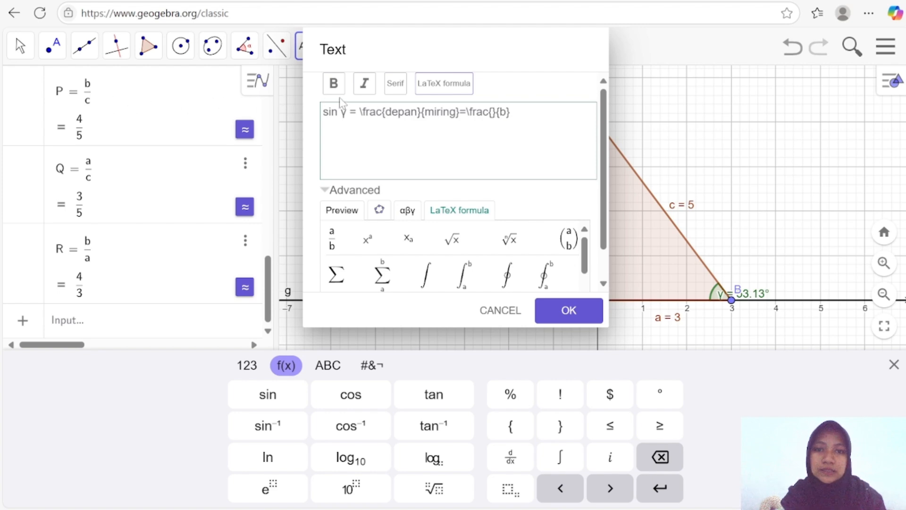
left_click(380, 210)
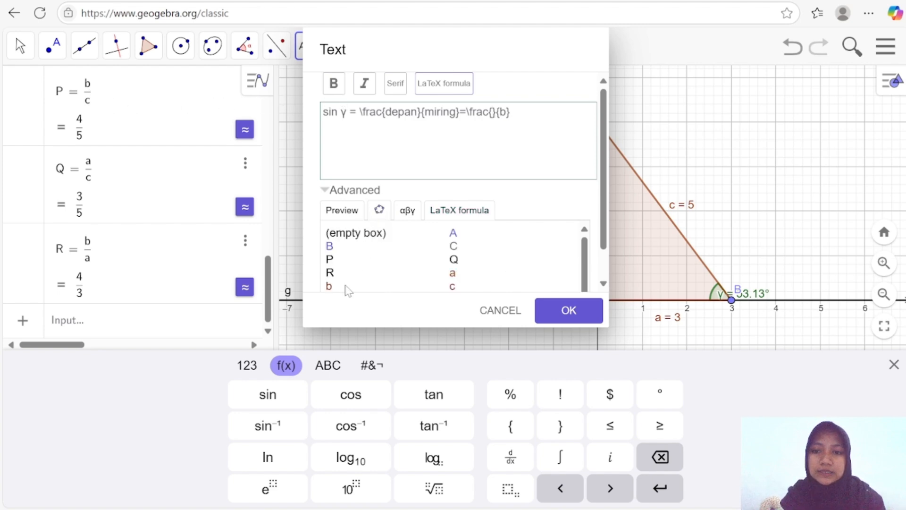
left_click(330, 287)
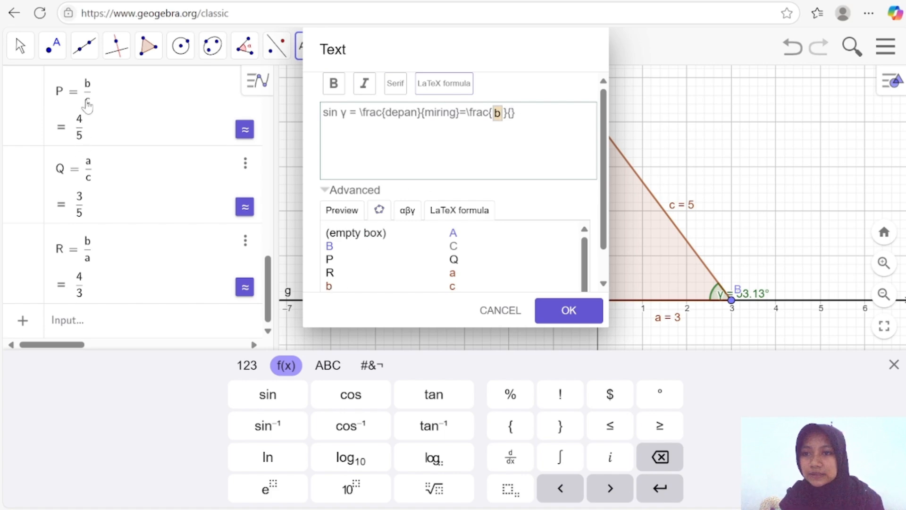
left_click(453, 287)
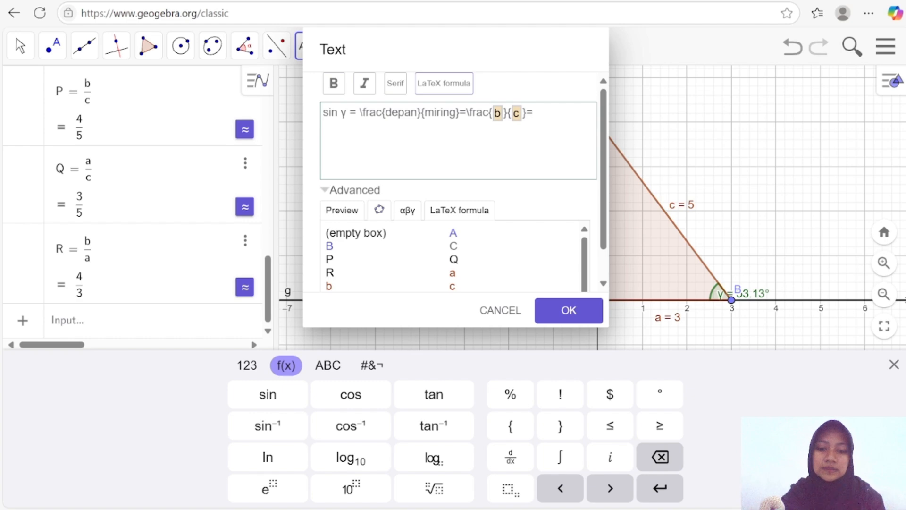
Step: Finish the sin γ text with the linked value P and place the formula to the upper right of triangle ABC
left_click(330, 259)
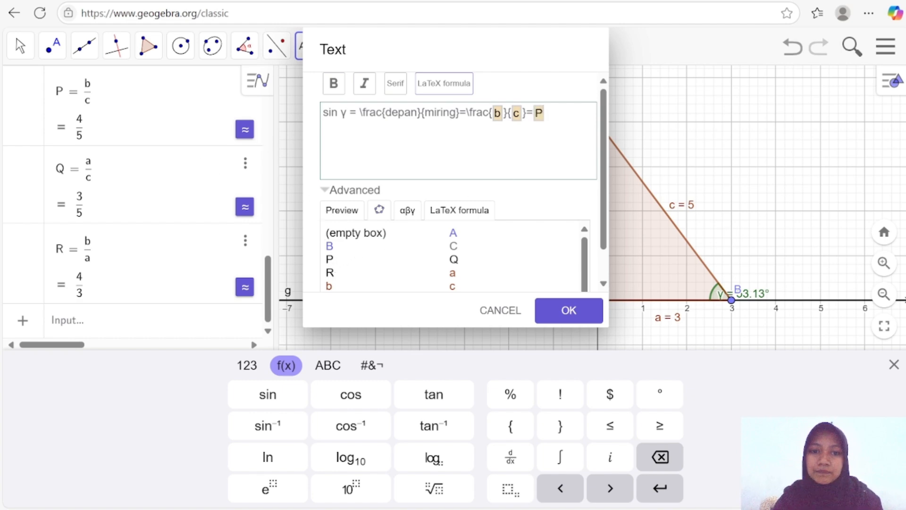
left_click(560, 312)
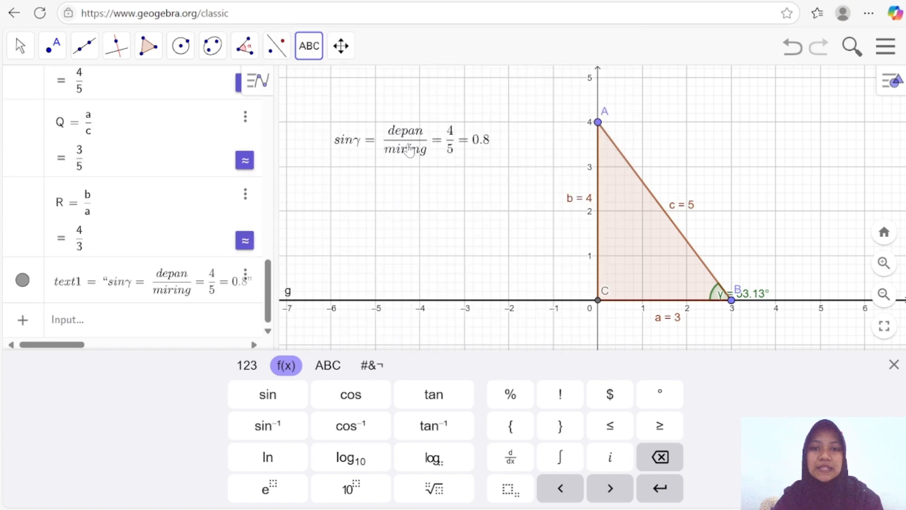
left_click_drag(423, 144, 786, 187)
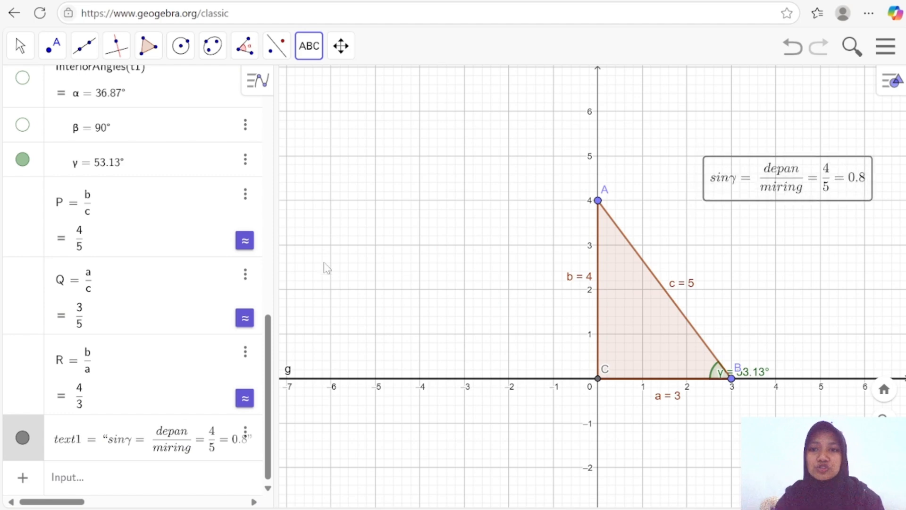
Step: Start another Text object in the empty area to the left of the triangle and enter "cos γ =" with the Greek symbol
left_click(309, 47)
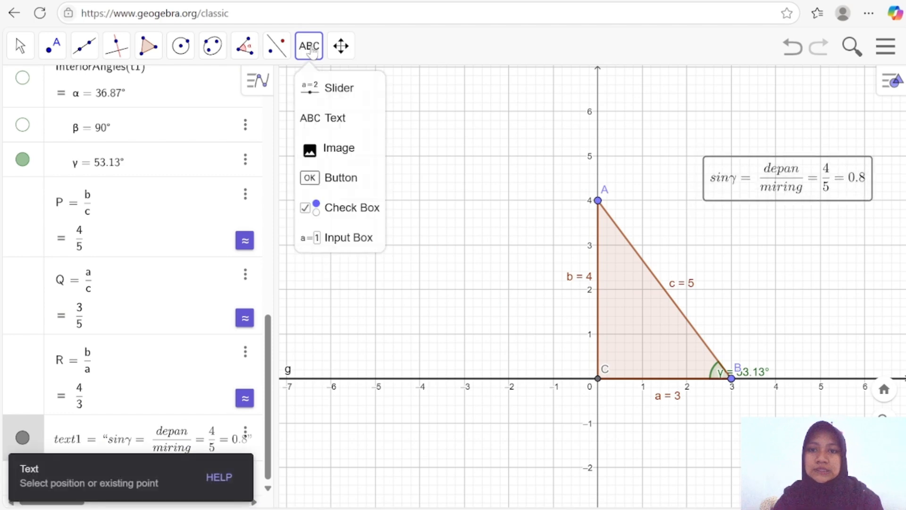
left_click(334, 117)
left_click(311, 47)
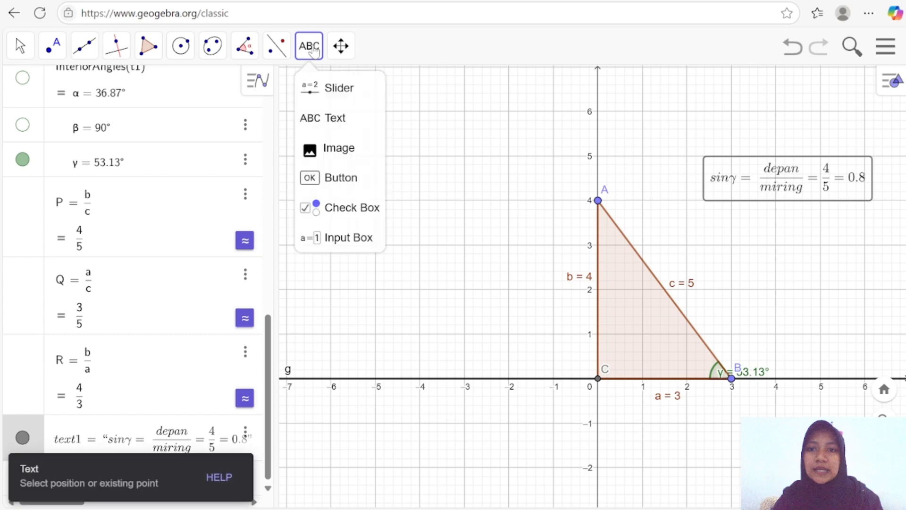
left_click(332, 118)
left_click(334, 125)
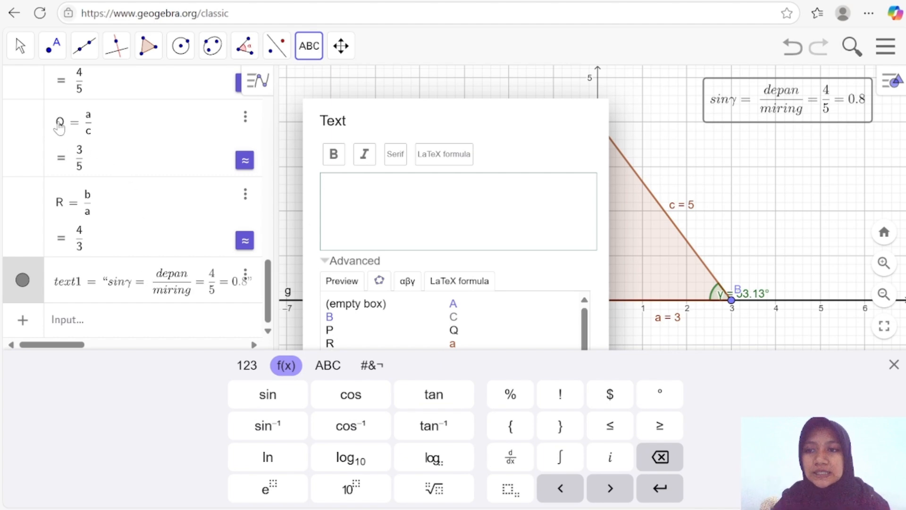
left_click(350, 396)
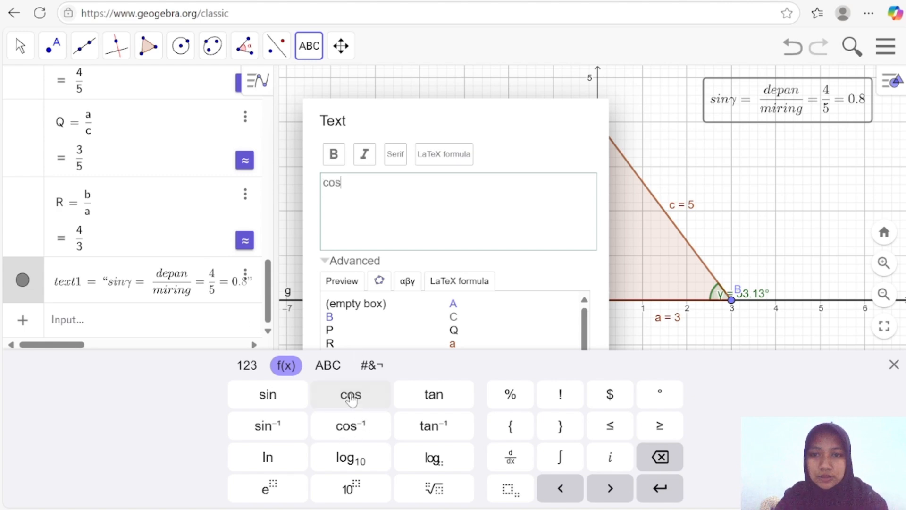
left_click(409, 283)
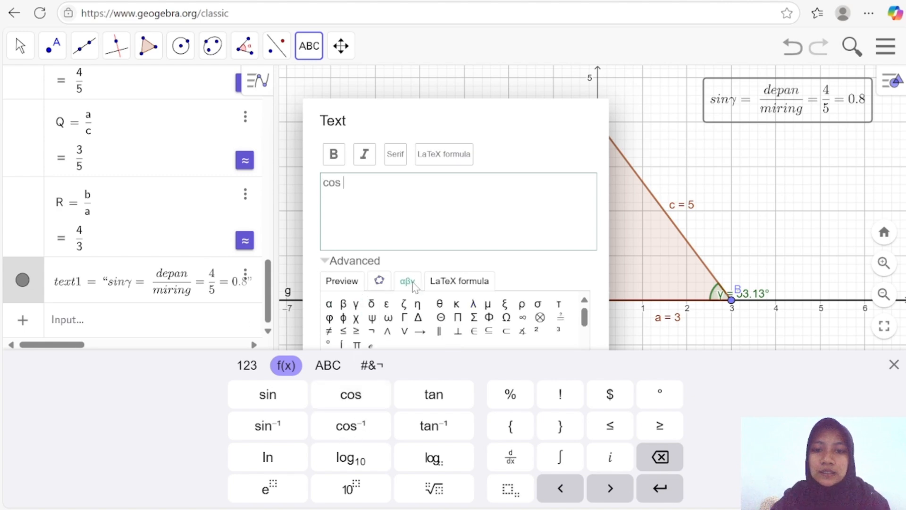
left_click(357, 305)
type("=")
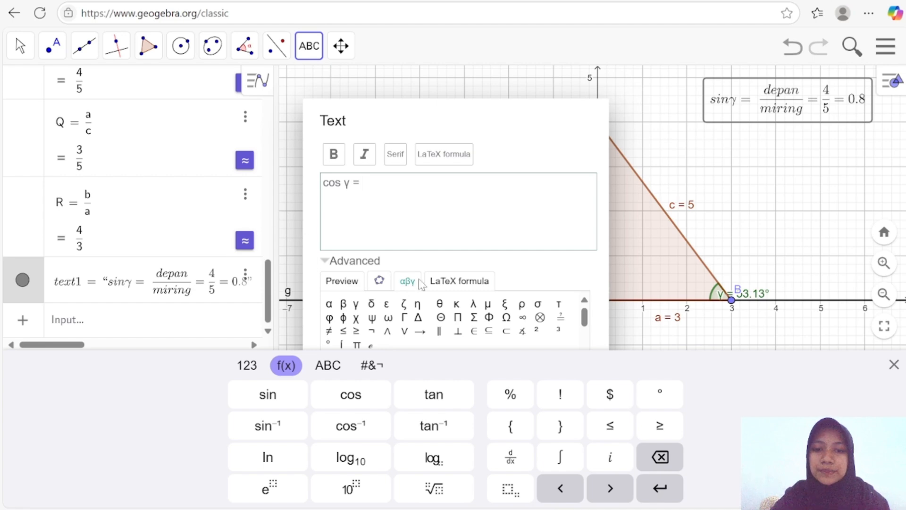
Step: Insert a LaTeX fraction after "cos γ =" and clear its placeholder numerator
left_click(454, 280)
left_click(339, 316)
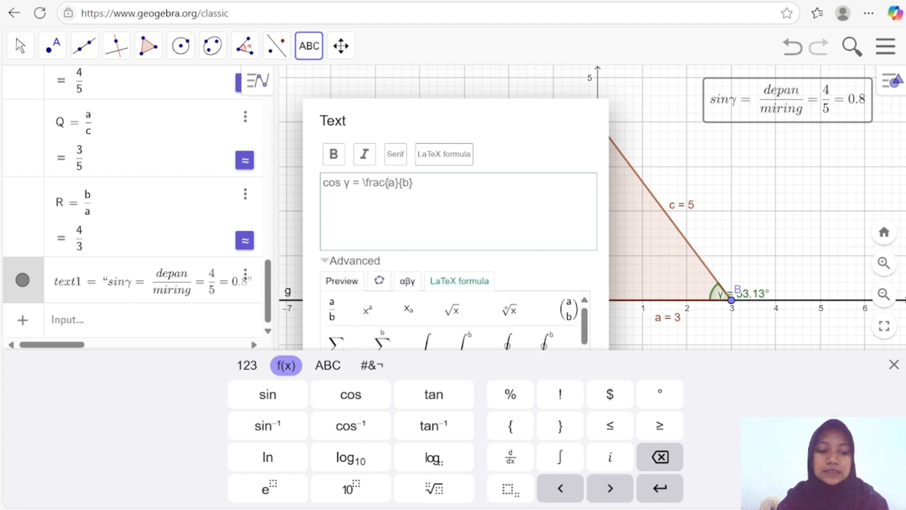
key("BackSpace")
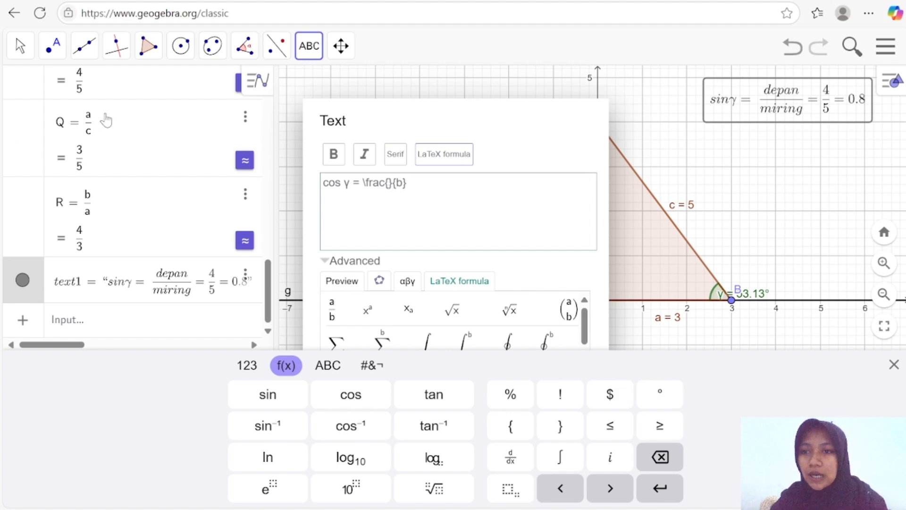
left_click(379, 282)
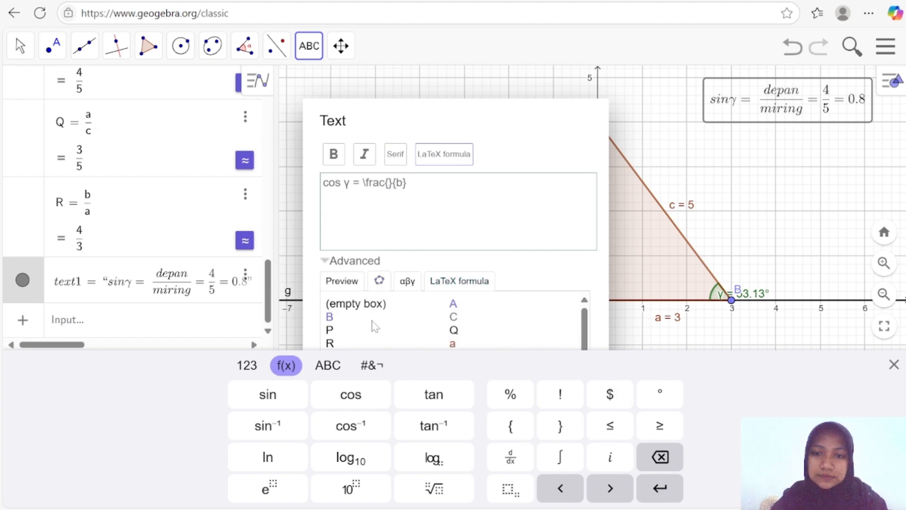
scroll(375, 326, "down", 2)
left_click(455, 320)
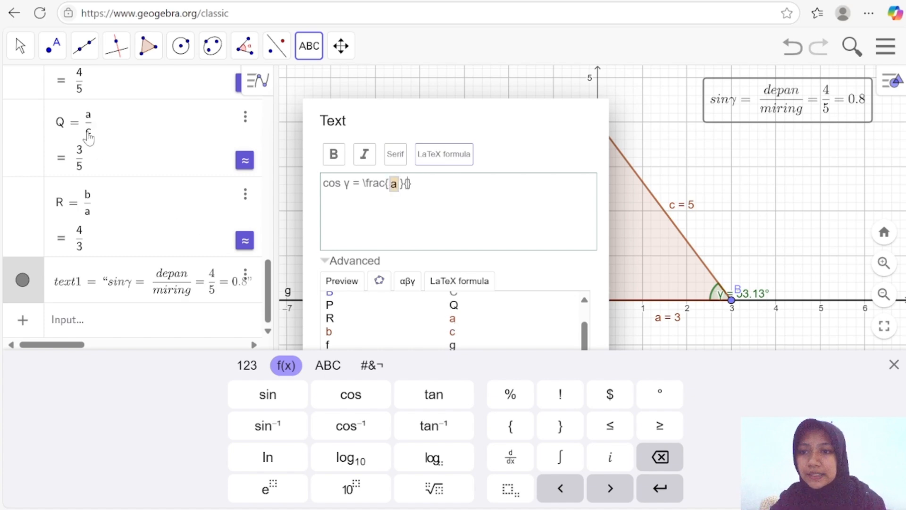
left_click(453, 333)
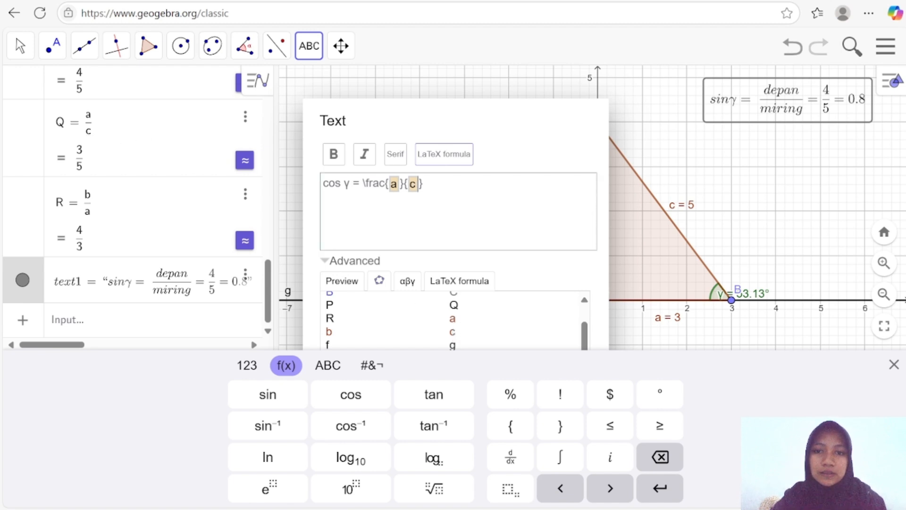
key("BackSpace")
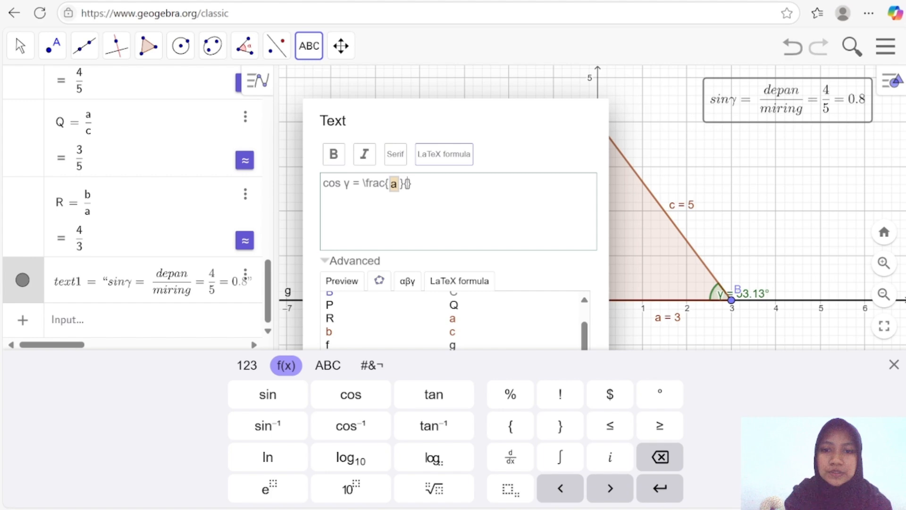
left_click(394, 184)
key("BackSpace")
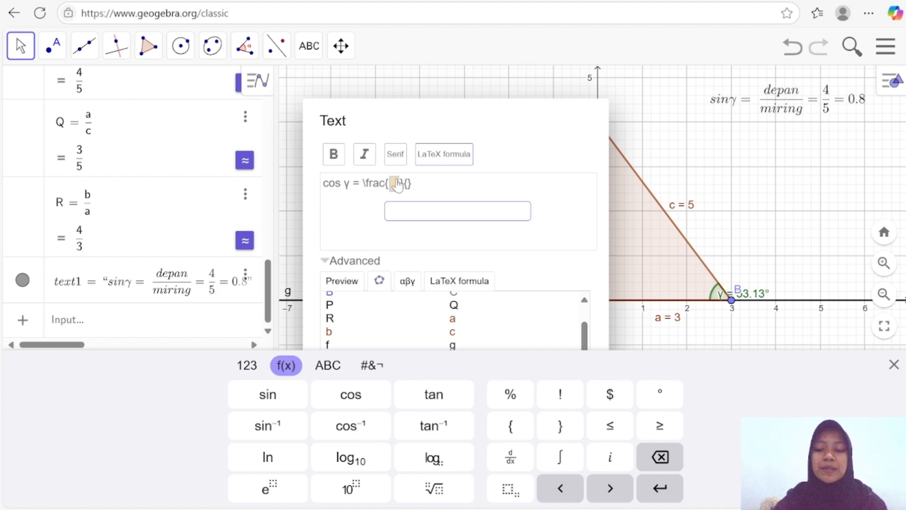
type("samp")
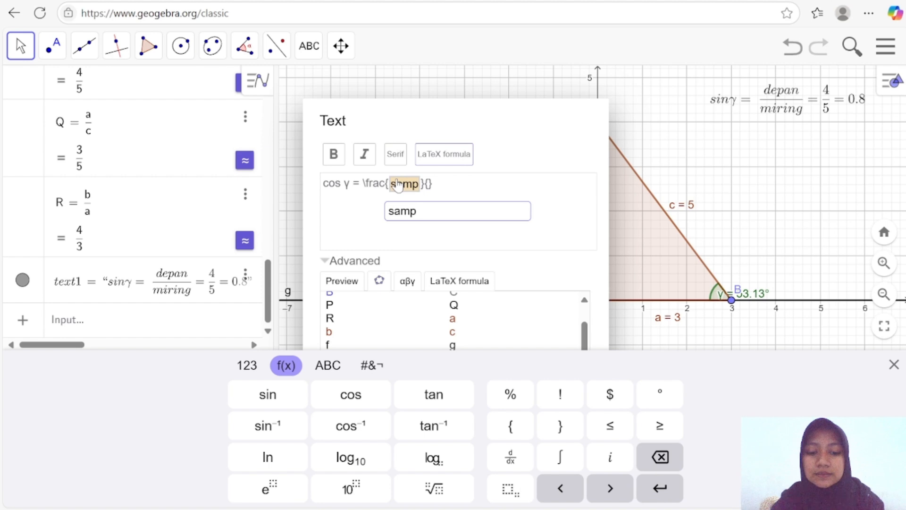
type("ing")
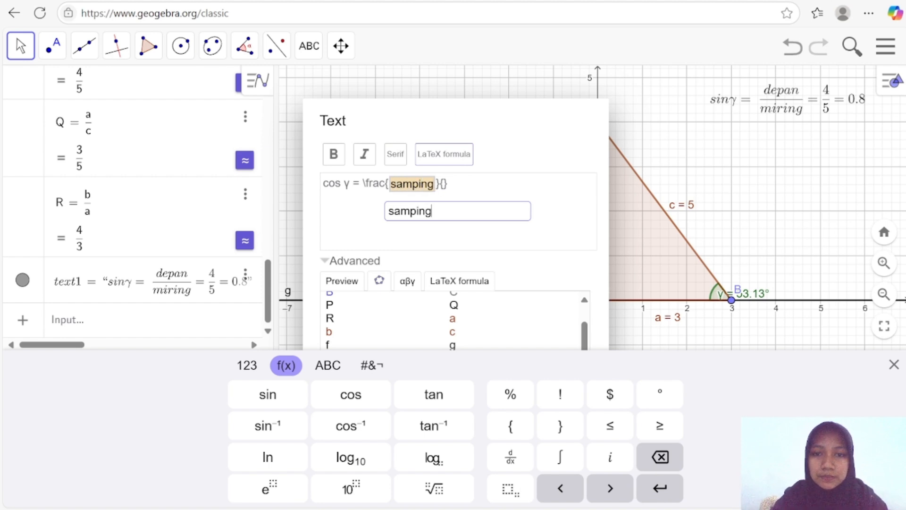
key("Return")
Step: Enter "miring" as the denominator followed by "=", and replace the linked numerator box with the plain text "samping"
type("miring}")
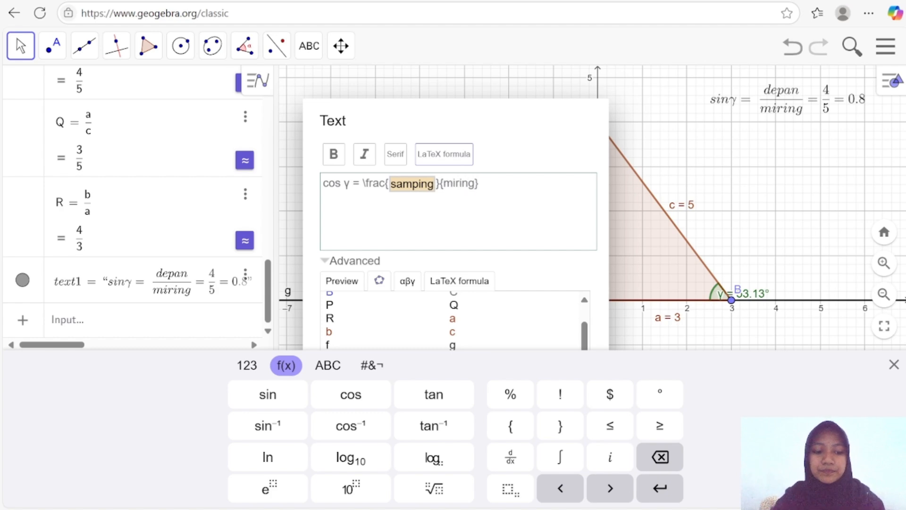
type("=")
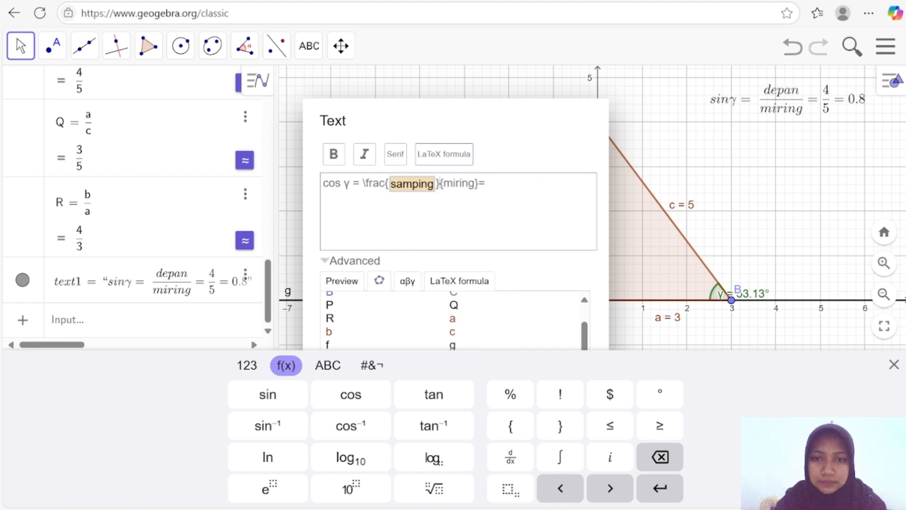
key("BackSpace")
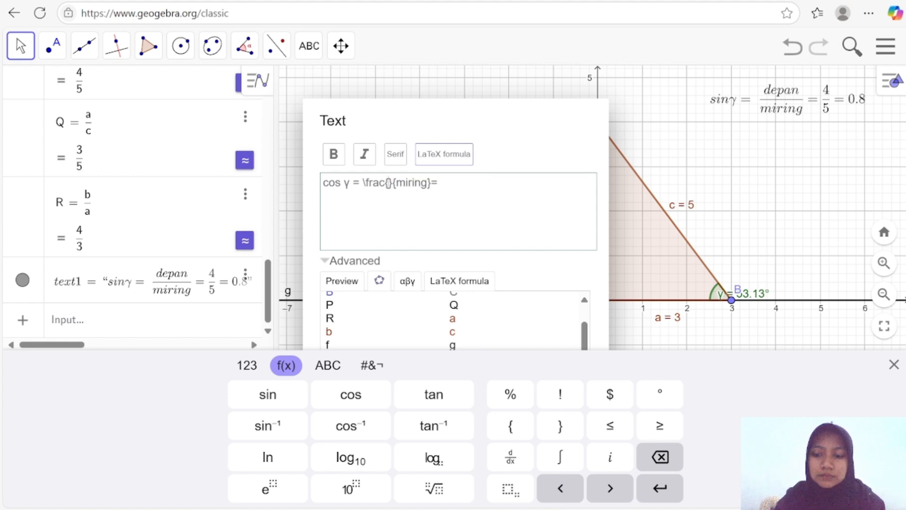
type("samping")
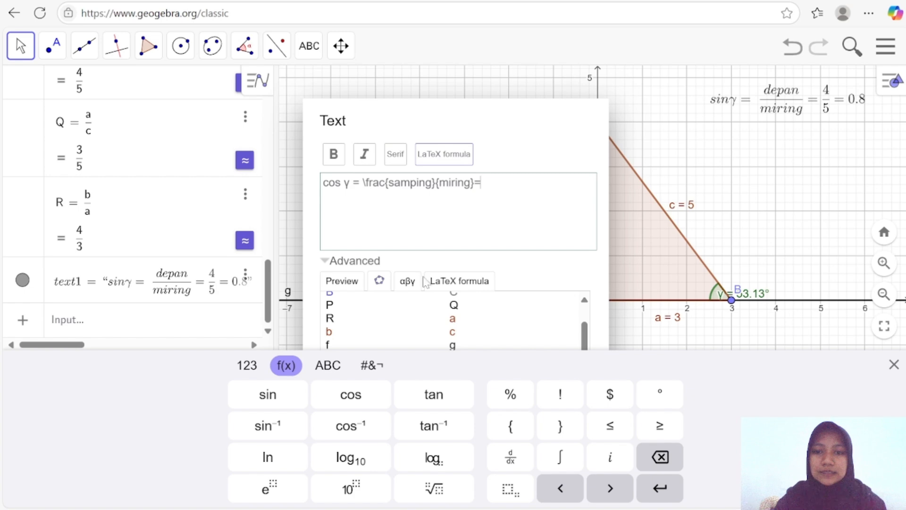
Step: Add a second LaTeX fraction to the cos γ text with linked side a as numerator and linked side c as denominator
left_click(441, 282)
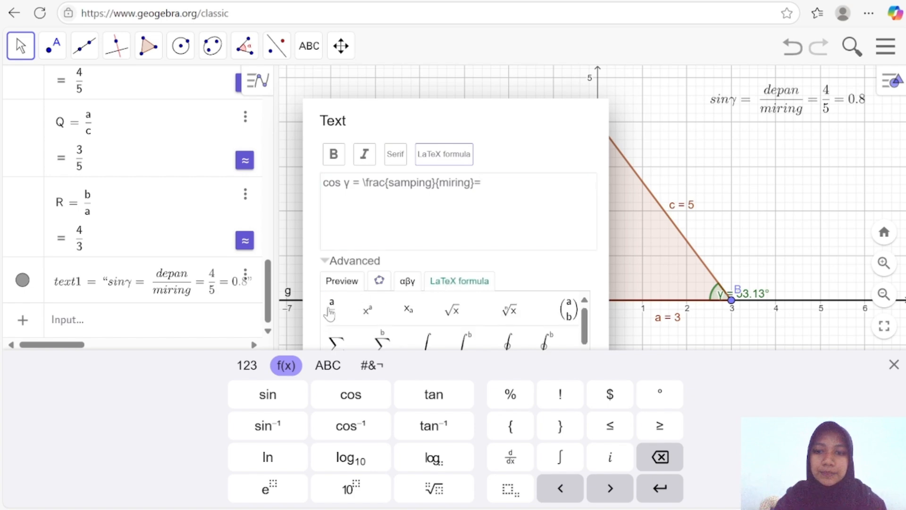
left_click(332, 310)
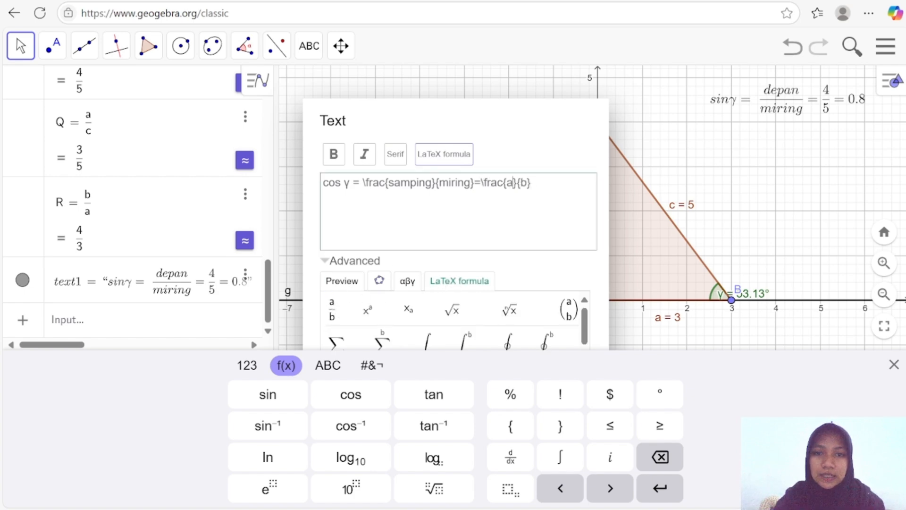
key("BackSpace")
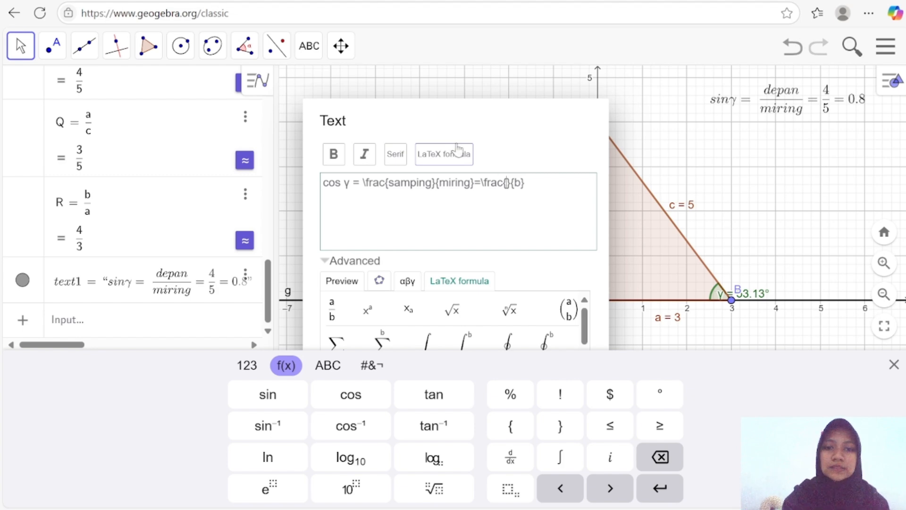
left_click(380, 280)
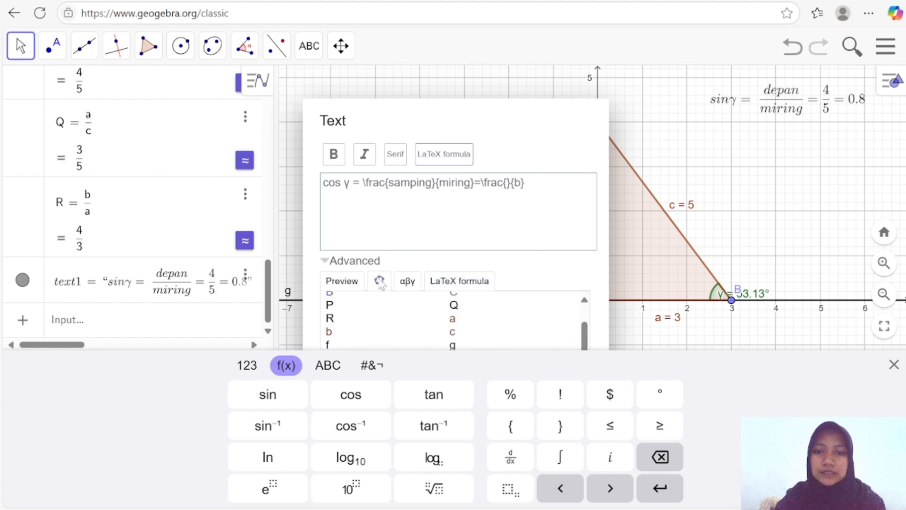
left_click(452, 318)
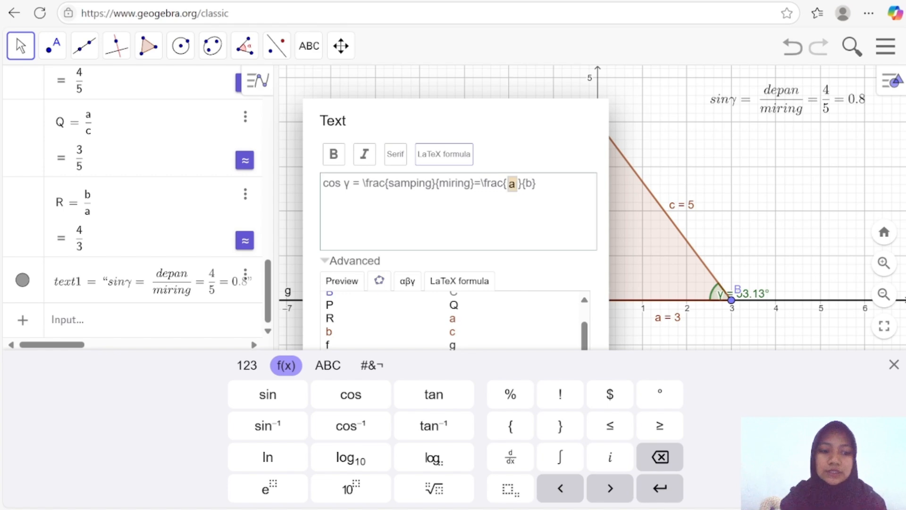
key("BackSpace")
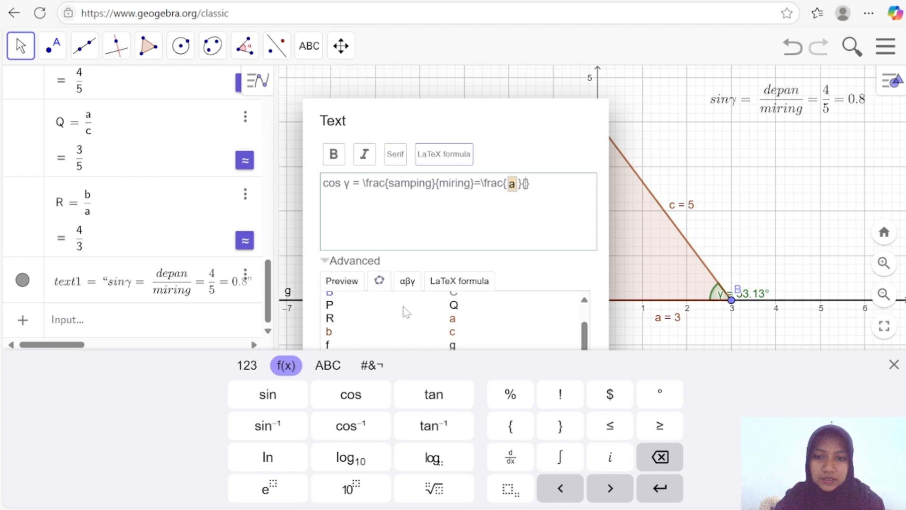
left_click(452, 332)
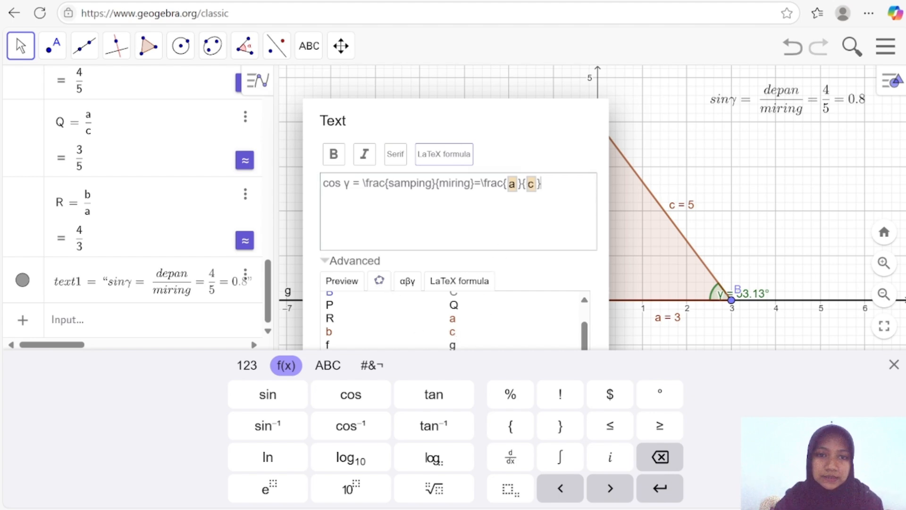
Step: Finish the cos γ text with "=Q" as plain text and place the formula directly below the sin γ formula
type("=")
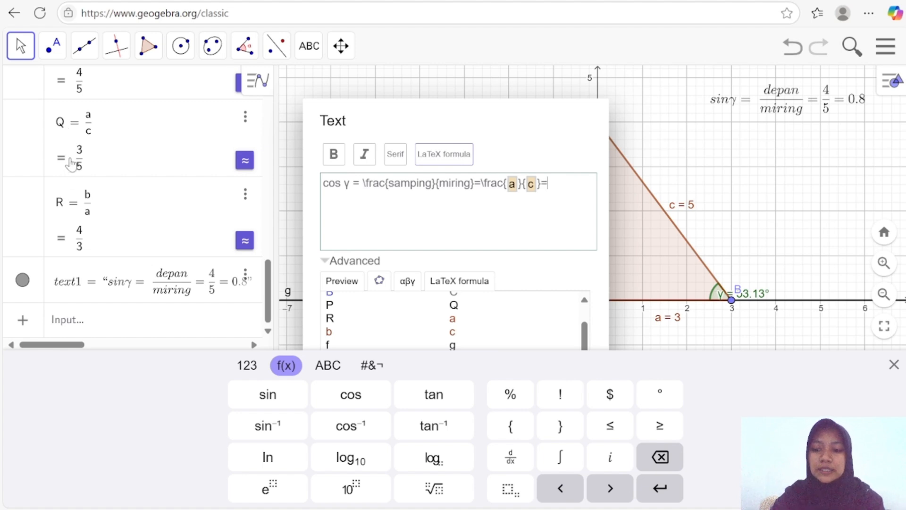
type("Q")
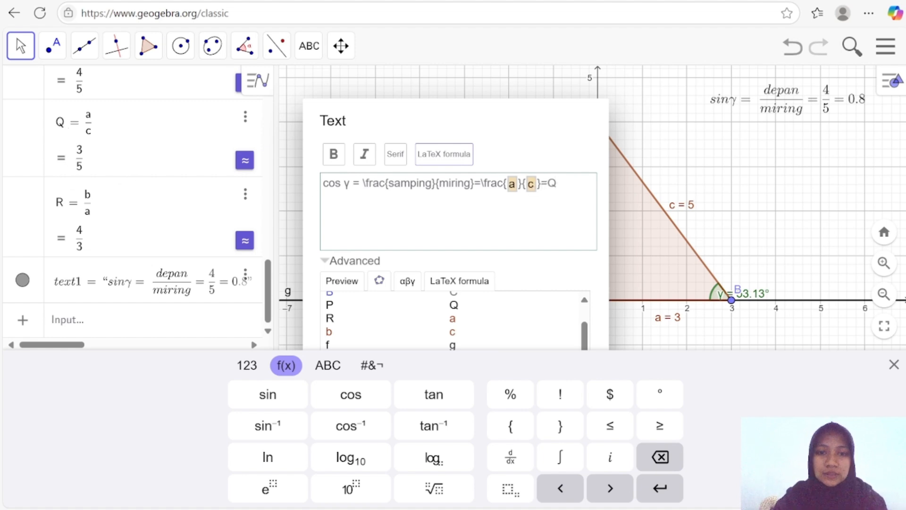
left_click(894, 364)
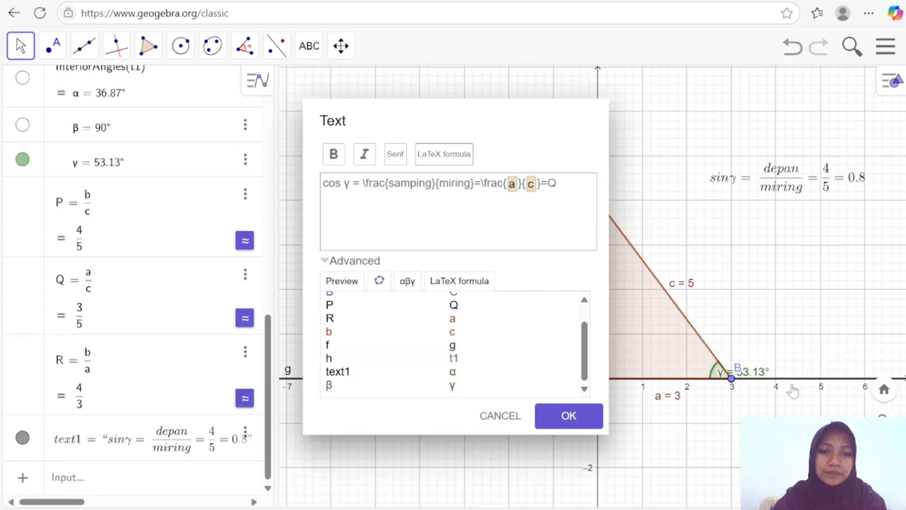
left_click(568, 416)
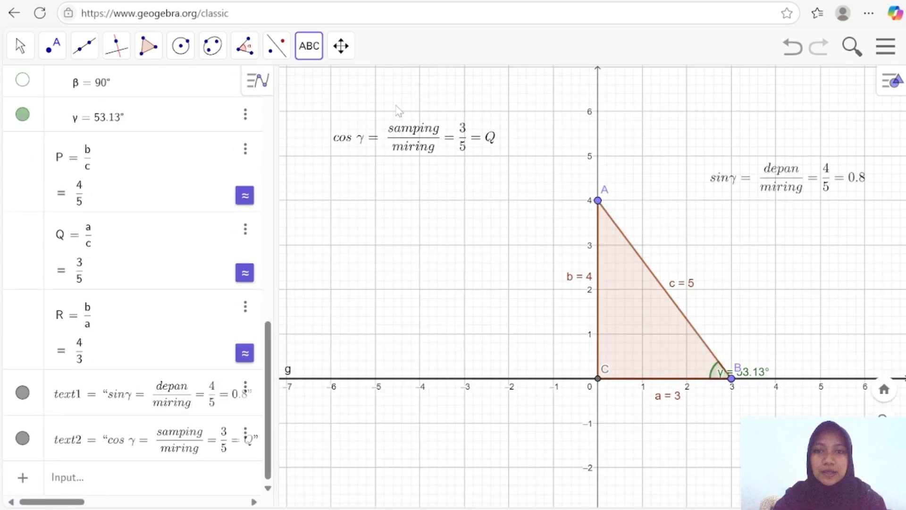
left_click_drag(410, 136, 795, 227)
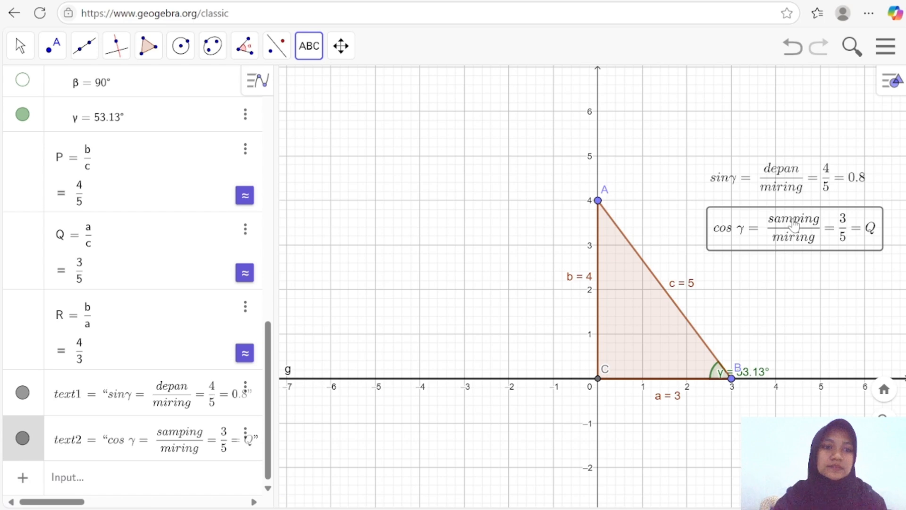
Step: Start another Text object in the empty area to the left of the triangle and enter "tan γ =" with the Greek symbol
left_click(308, 52)
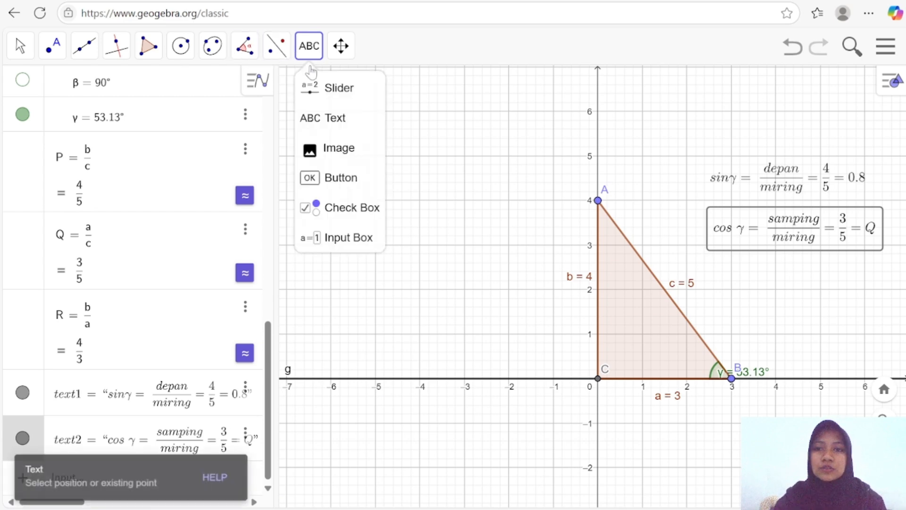
left_click(325, 118)
left_click(324, 119)
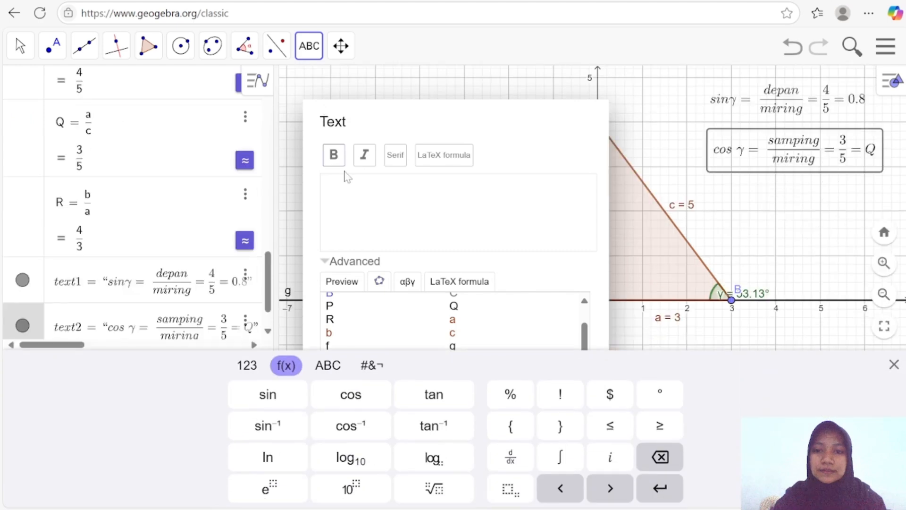
left_click(347, 178)
type("ta")
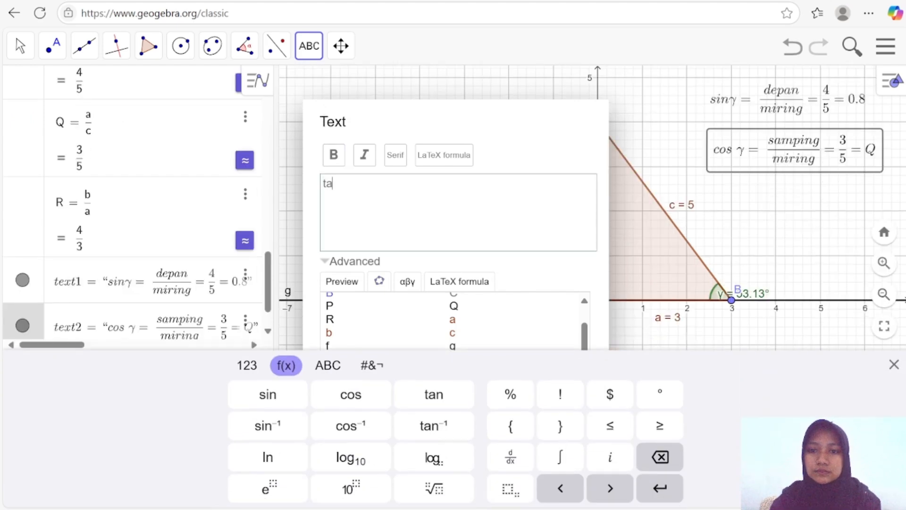
key("BackSpace")
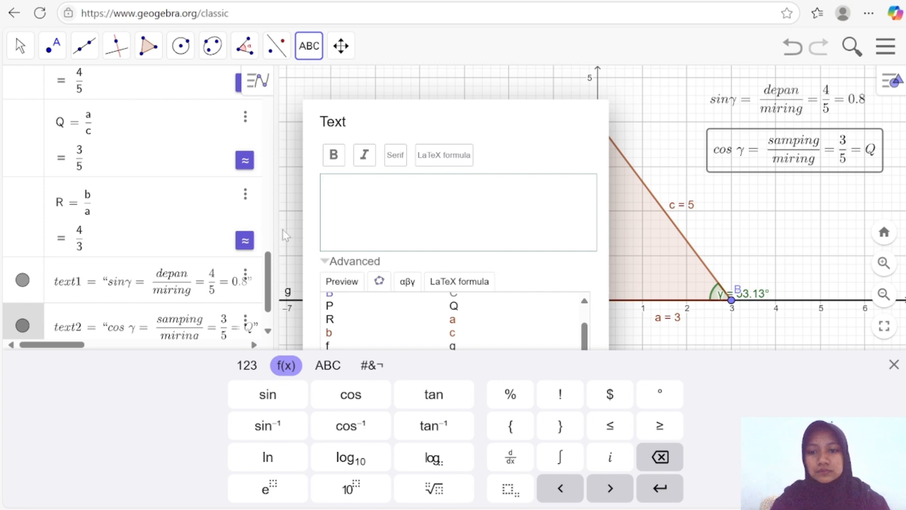
left_click(442, 399)
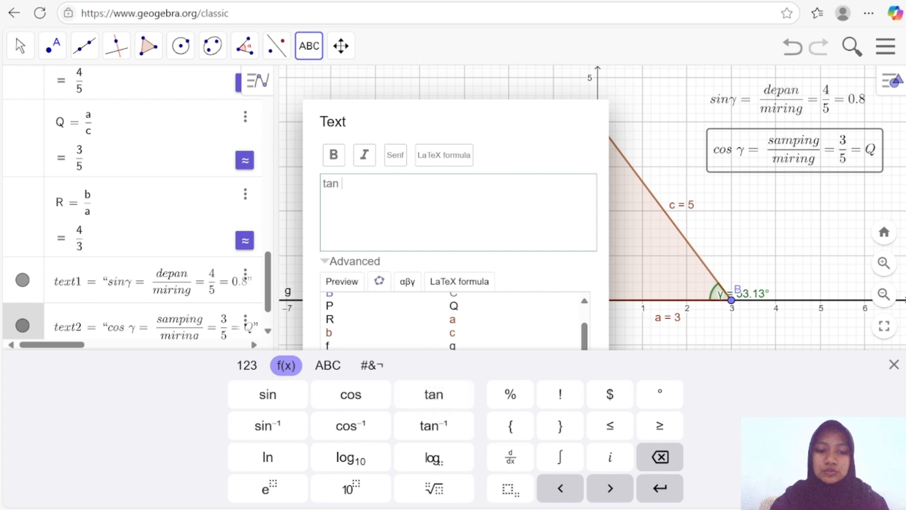
left_click(406, 283)
left_click(357, 305)
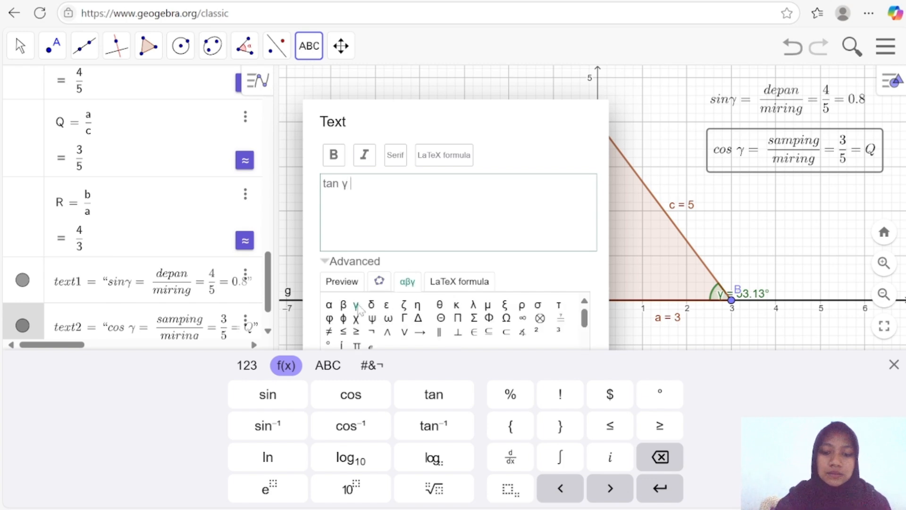
type("=")
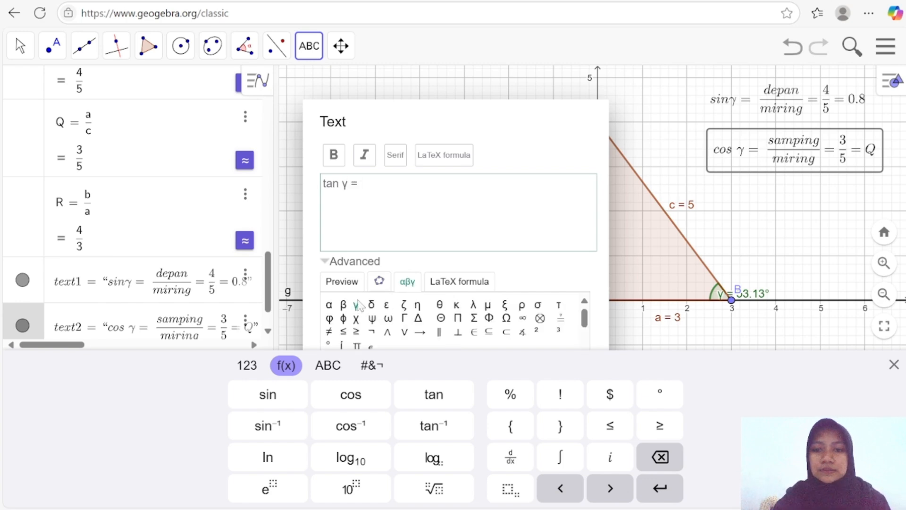
Step: Insert a LaTeX fraction after "tan γ =" with "depan" over "samping", followed by "="
left_click(448, 281)
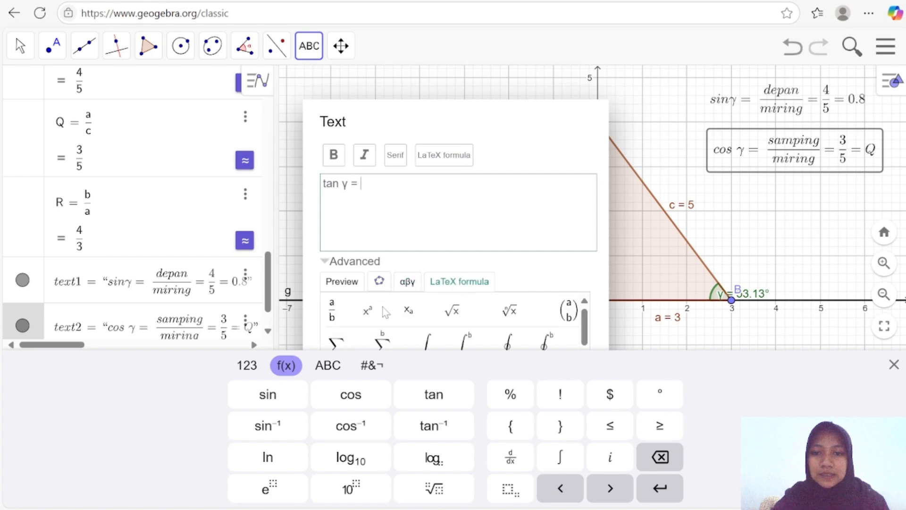
left_click(332, 312)
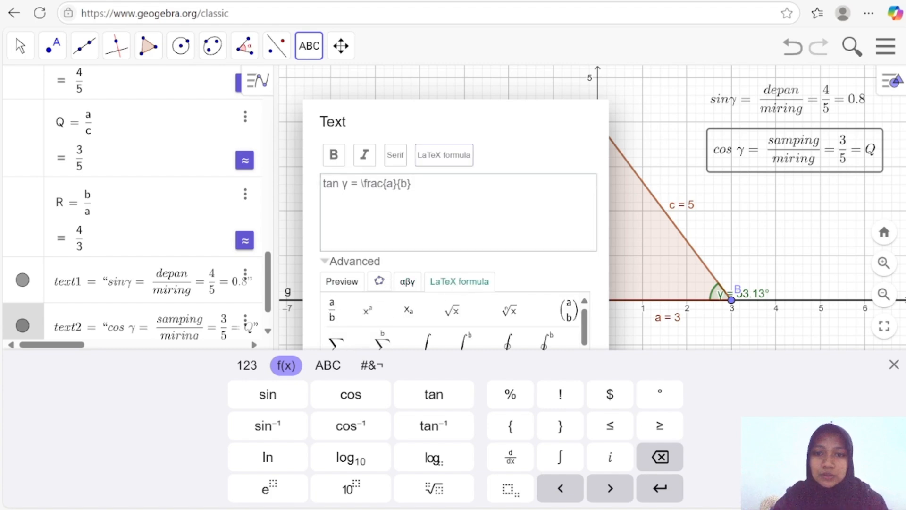
key("BackSpace")
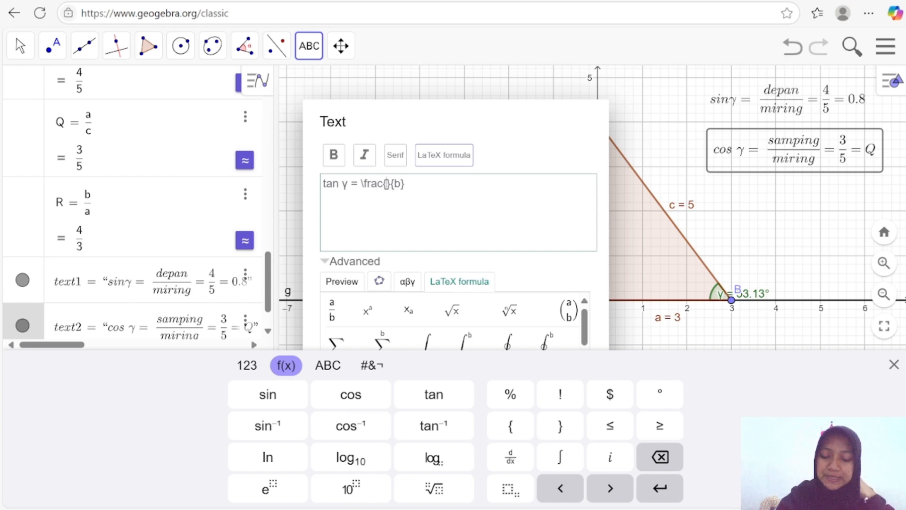
type("depan")
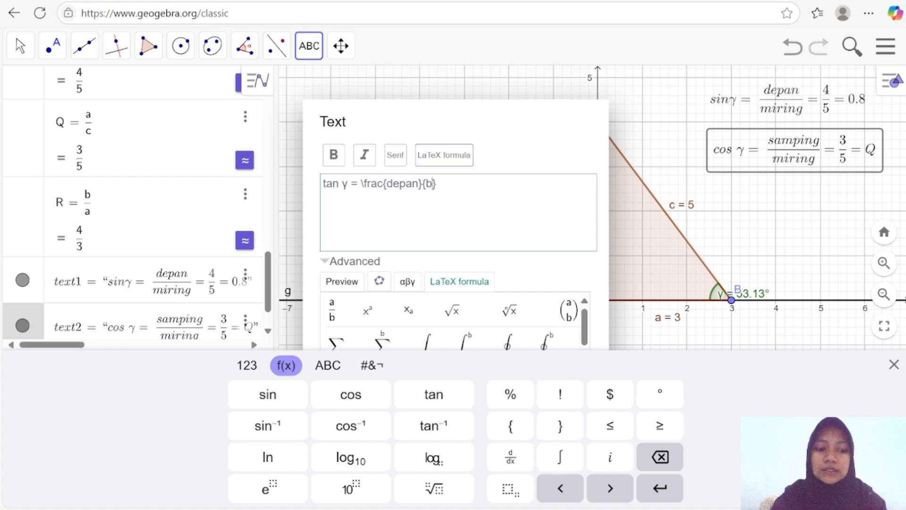
key("BackSpace")
type("samping}")
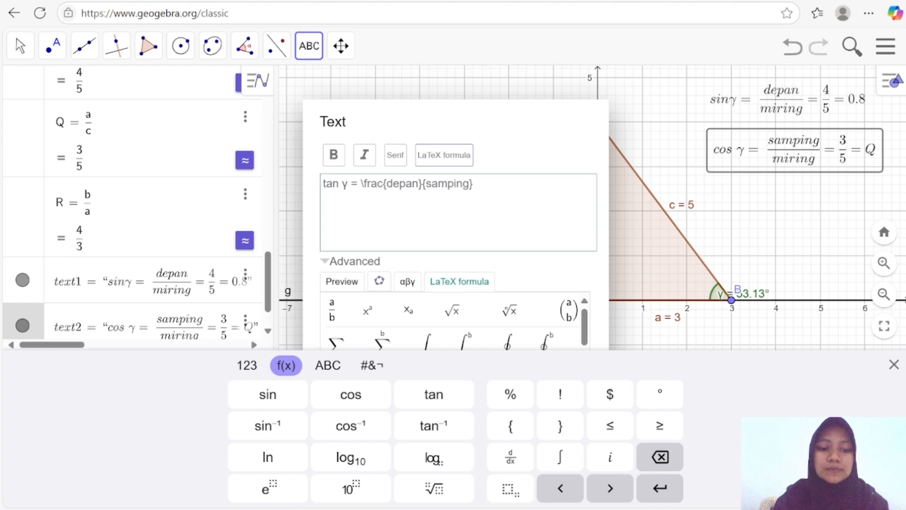
type("=")
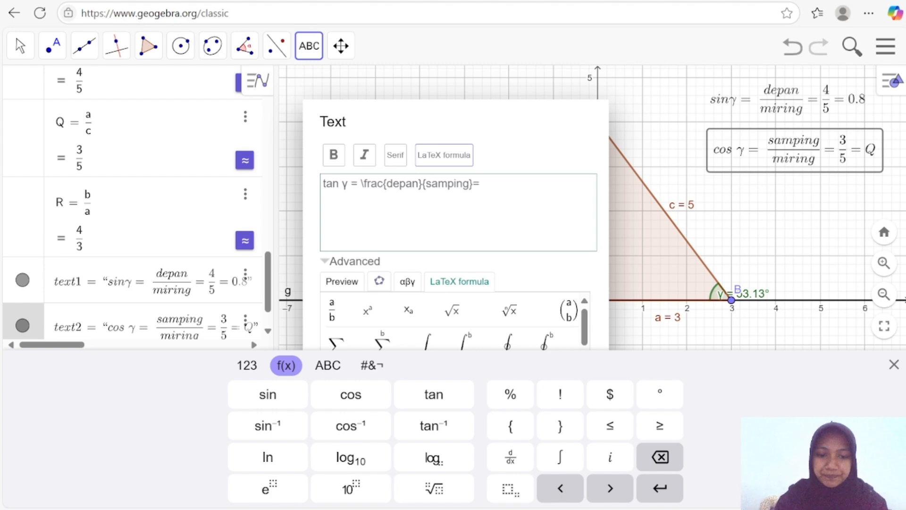
Step: Add a second LaTeX fraction to the tan γ text with linked side b as numerator and linked side a as denominator
left_click(332, 310)
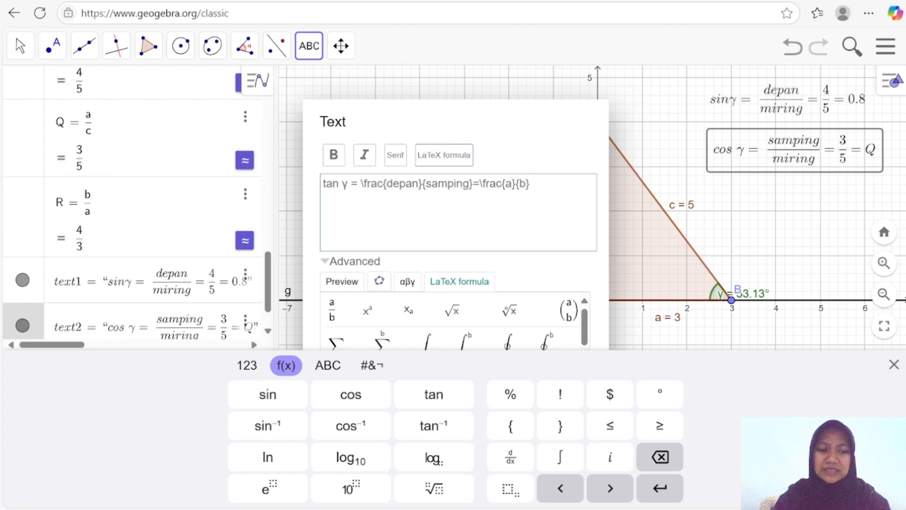
key("BackSpace")
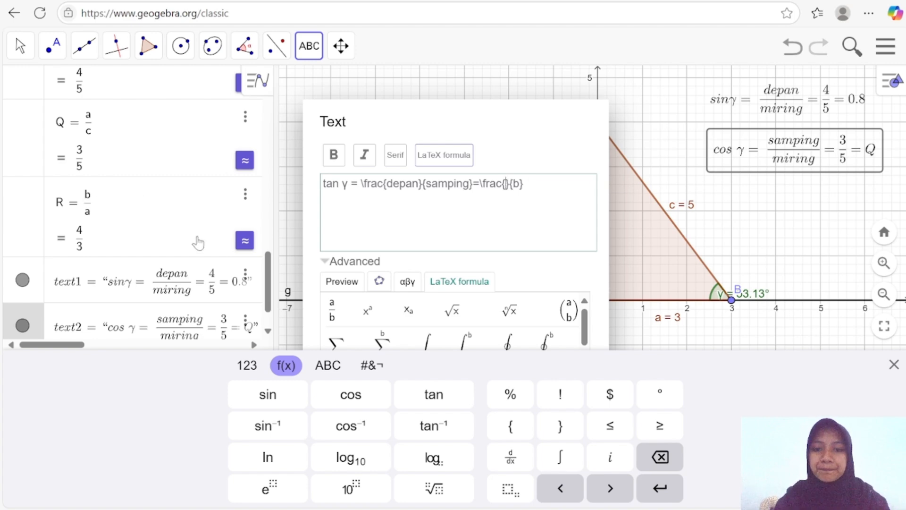
left_click(378, 286)
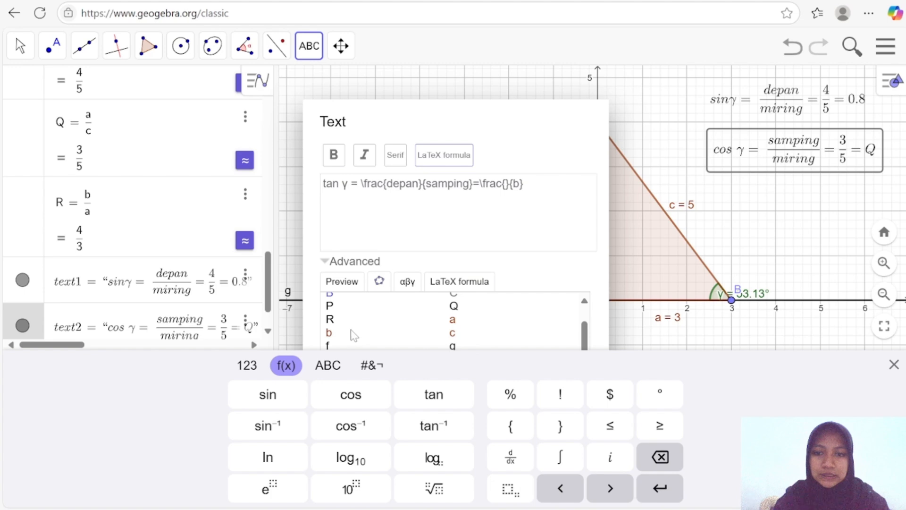
left_click(331, 336)
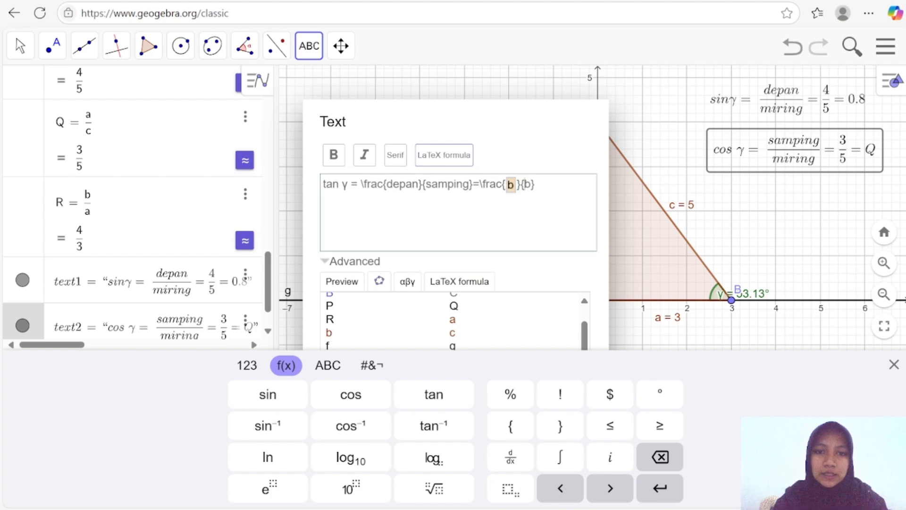
key("BackSpace")
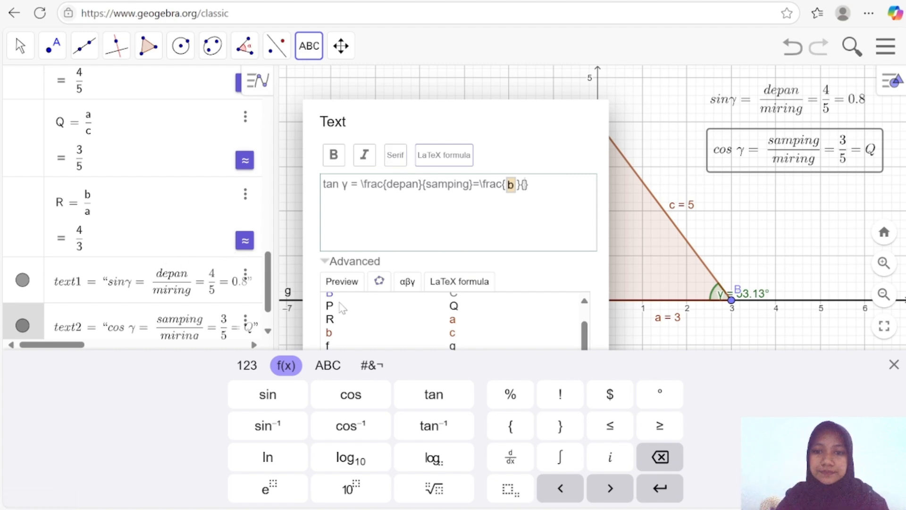
left_click(351, 319)
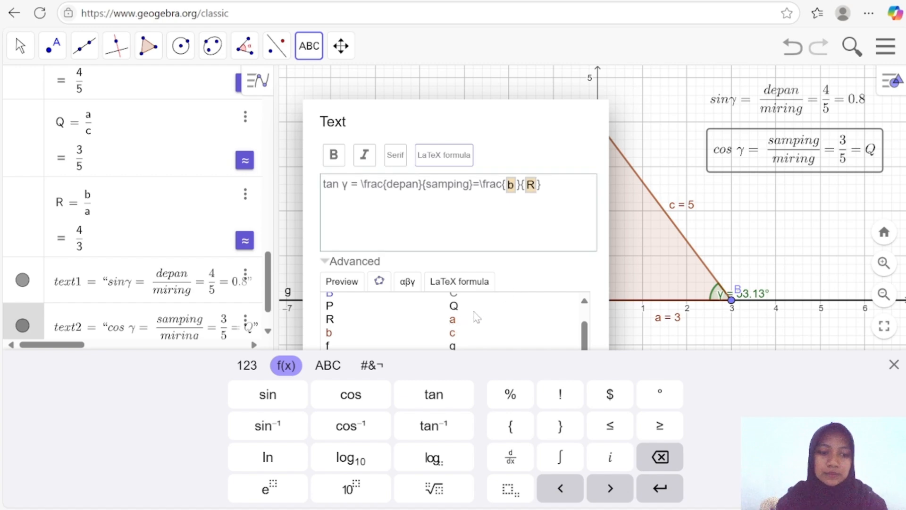
left_click(453, 320)
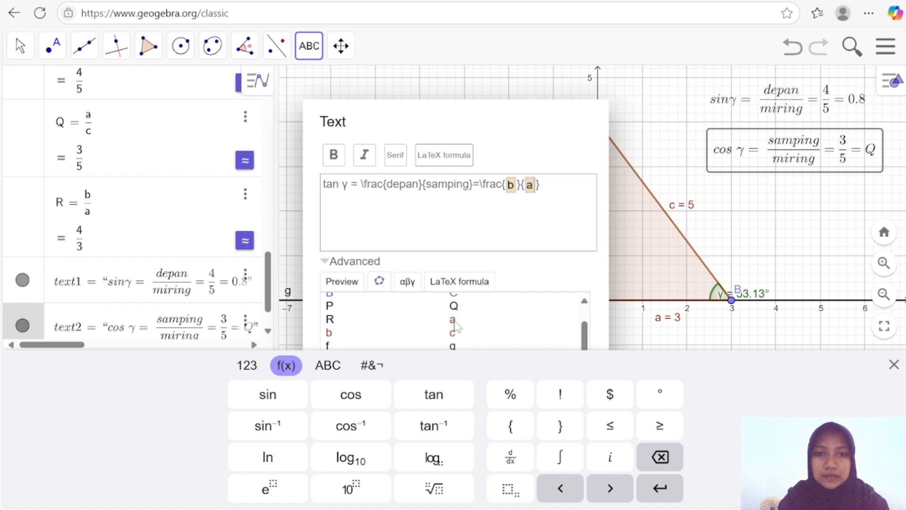
Step: Finish the tan γ text with "=R" as plain text and create the formula in the graphics view
type("=")
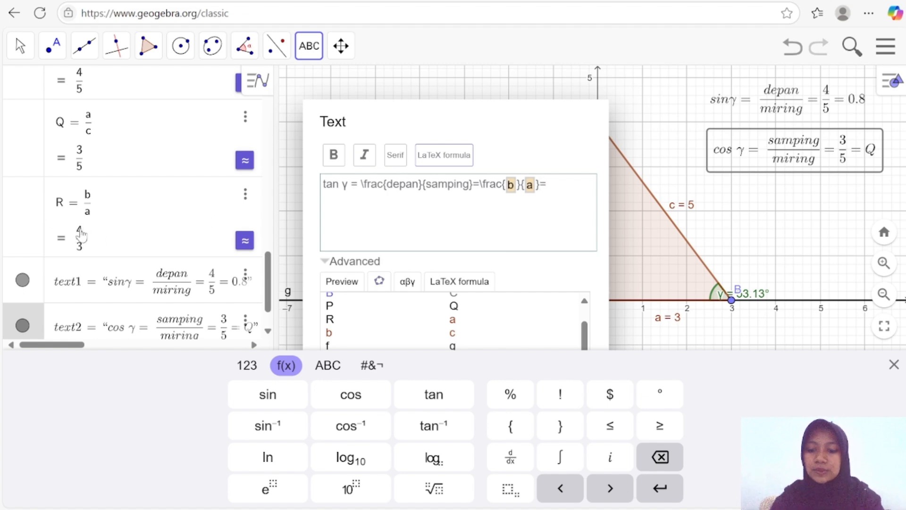
type("R")
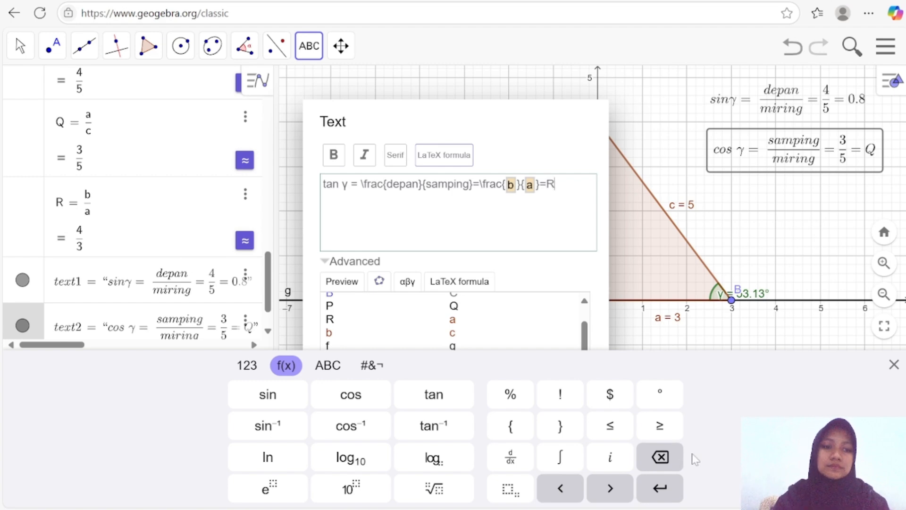
left_click(893, 365)
left_click(568, 427)
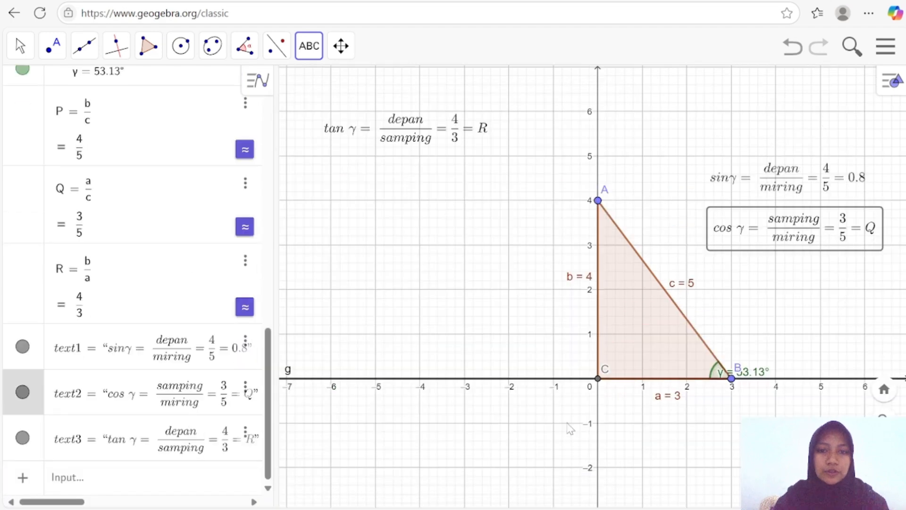
left_click(390, 128)
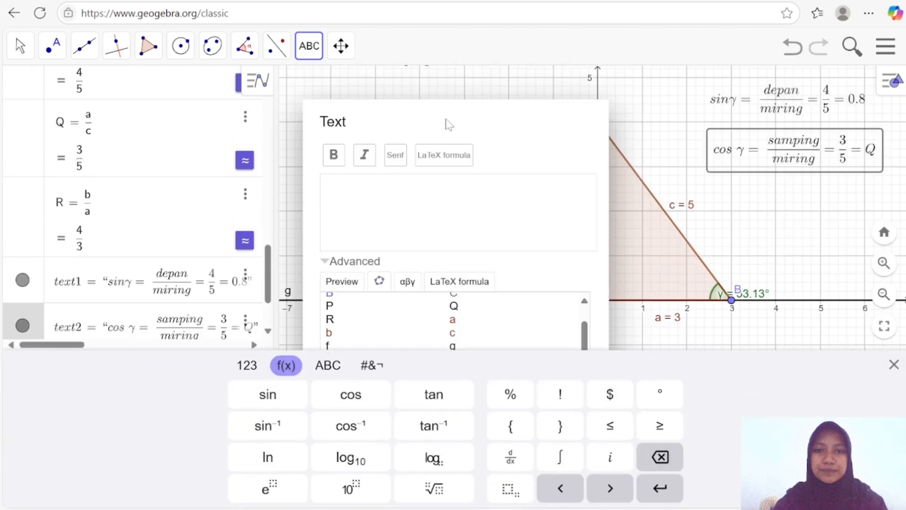
left_click(735, 200)
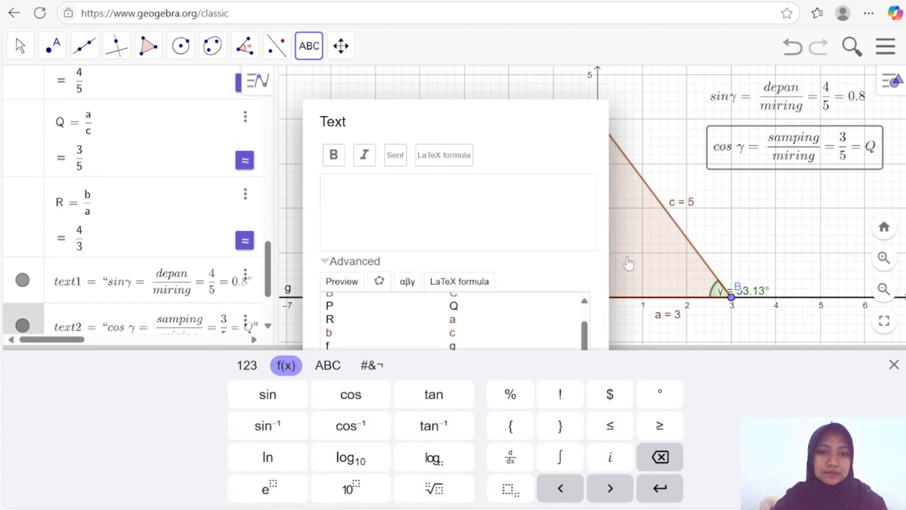
left_click(893, 365)
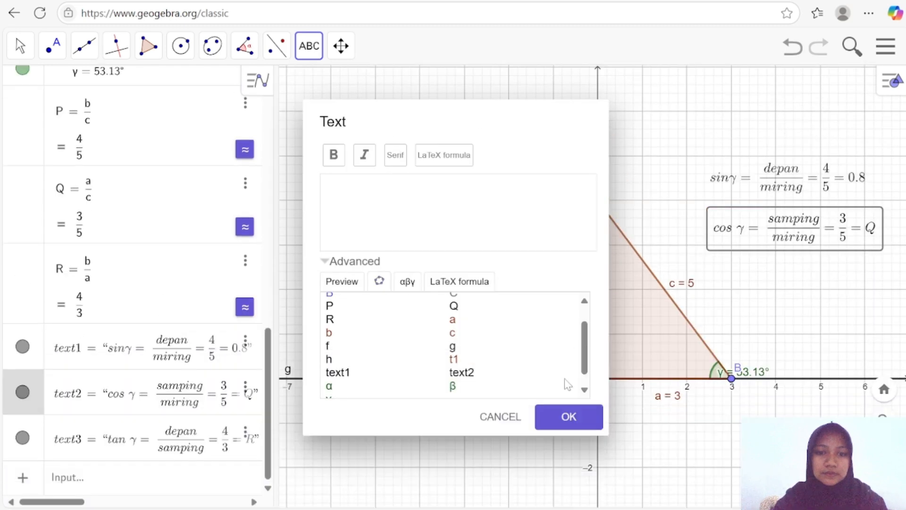
left_click(520, 431)
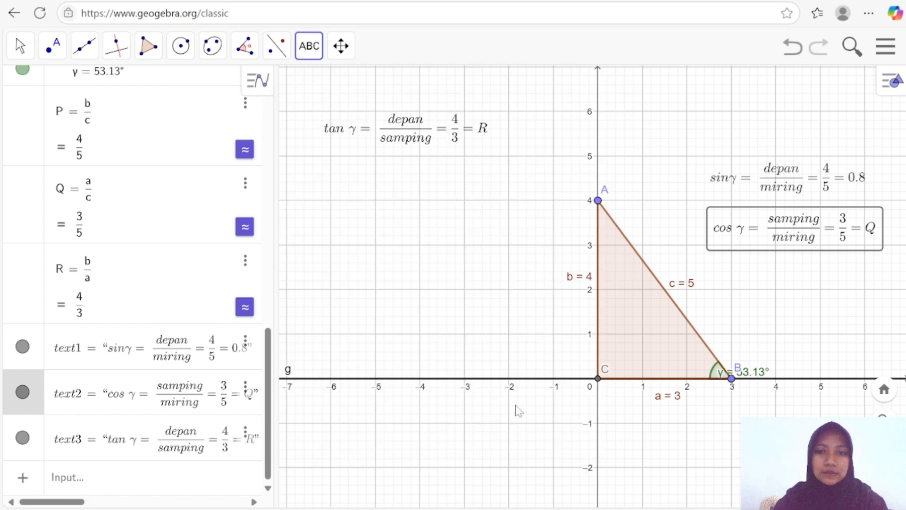
Step: Move the tan γ formula to the right of the triangle, directly below the cos γ formula
left_click_drag(458, 146, 791, 280)
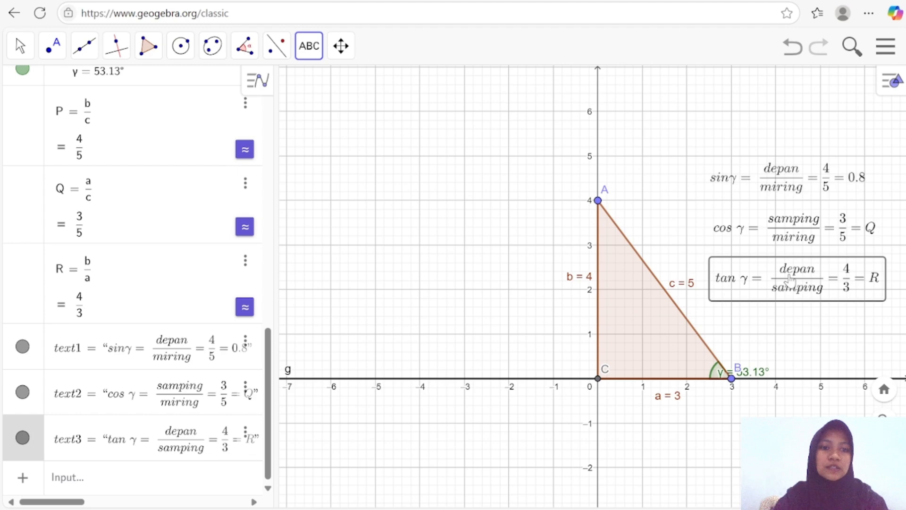
scroll(683, 292, "down", 3)
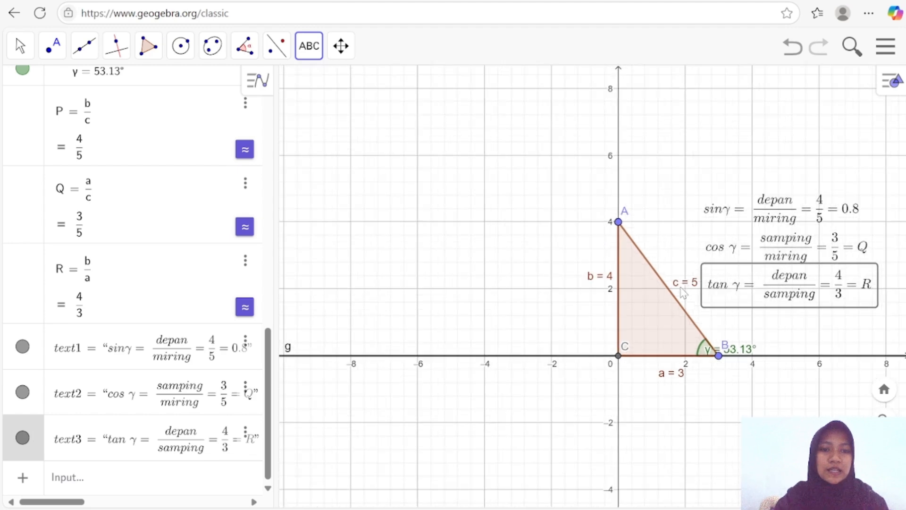
scroll(716, 289, "up", 3)
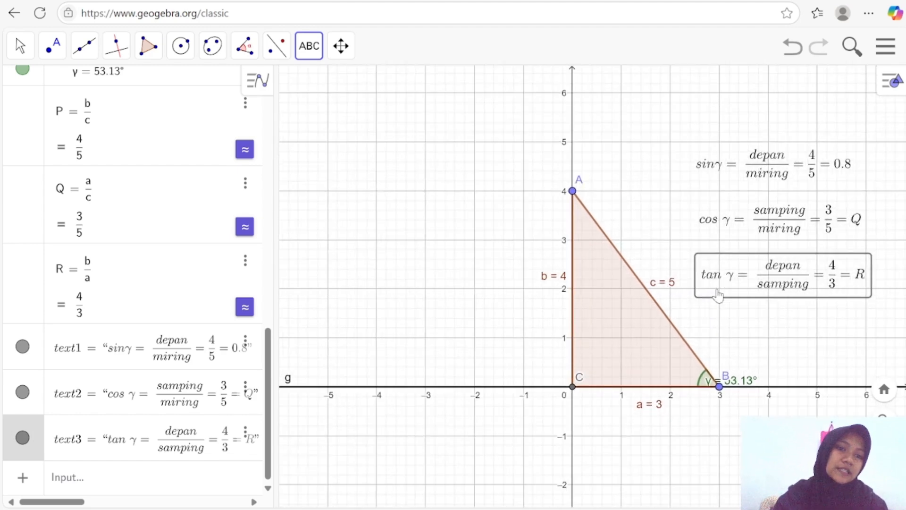
Step: Test the linked formulas by moving point B along the x-axis to about x = 2.08 and back to x = 3
left_click(20, 46)
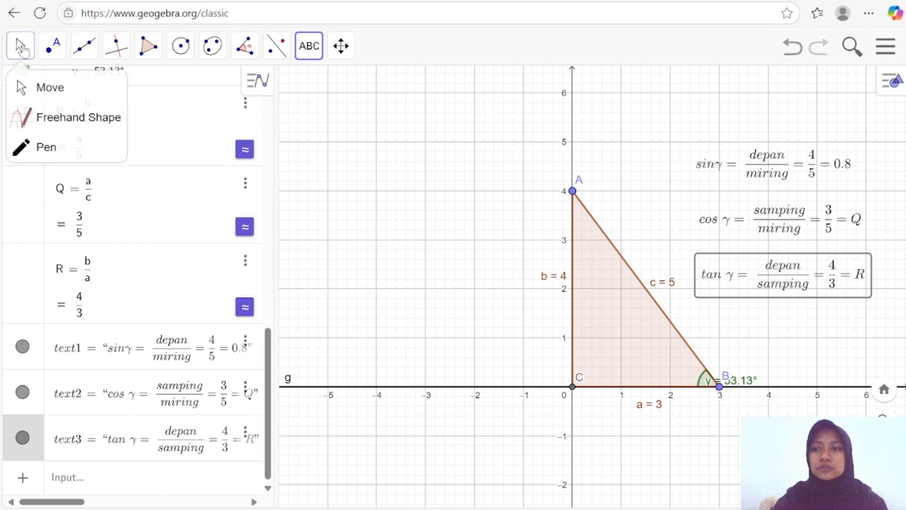
left_click(42, 90)
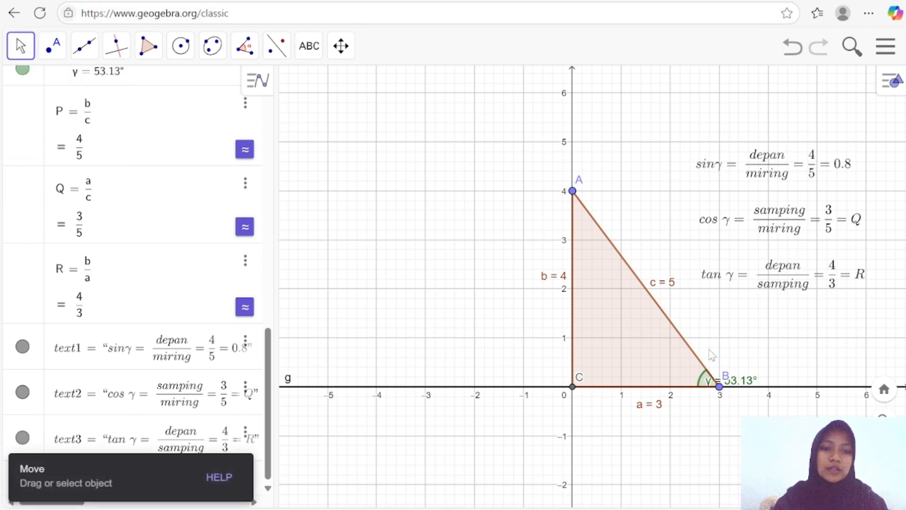
left_click_drag(719, 389, 675, 388)
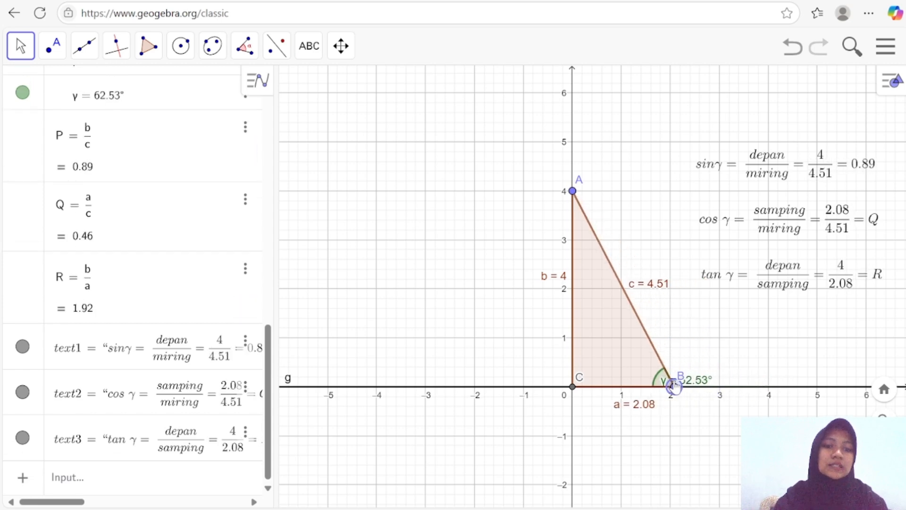
left_click_drag(675, 387, 718, 386)
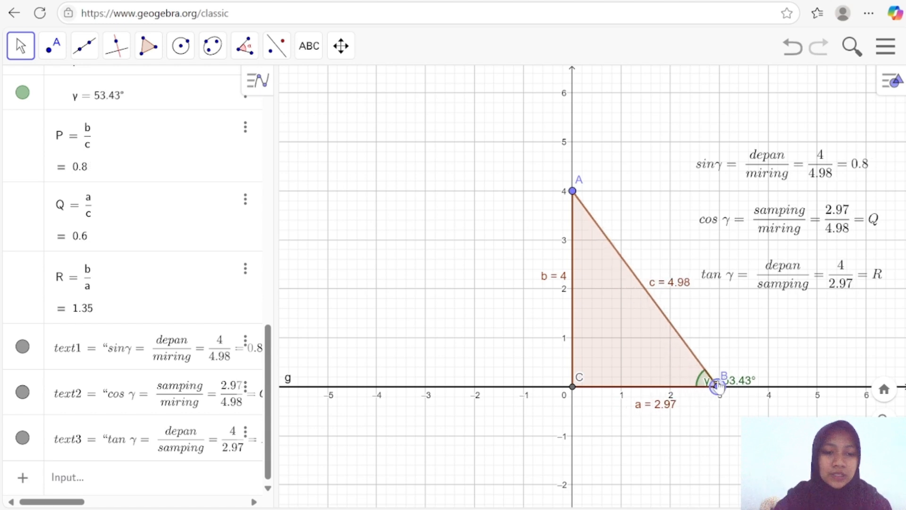
mouse_move(718, 386)
left_mouse_down()
mouse_move(709, 386)
mouse_move(750, 386)
mouse_move(709, 387)
mouse_move(739, 387)
mouse_move(721, 388)
left_mouse_up()
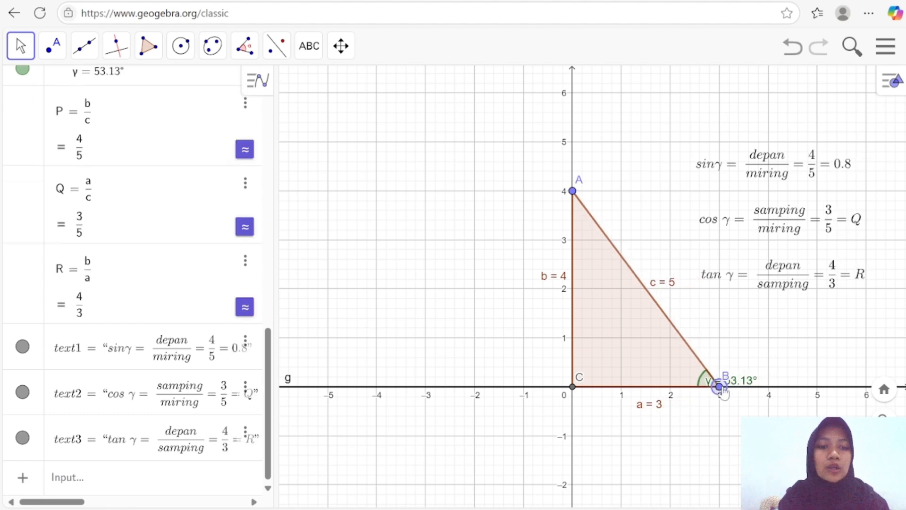